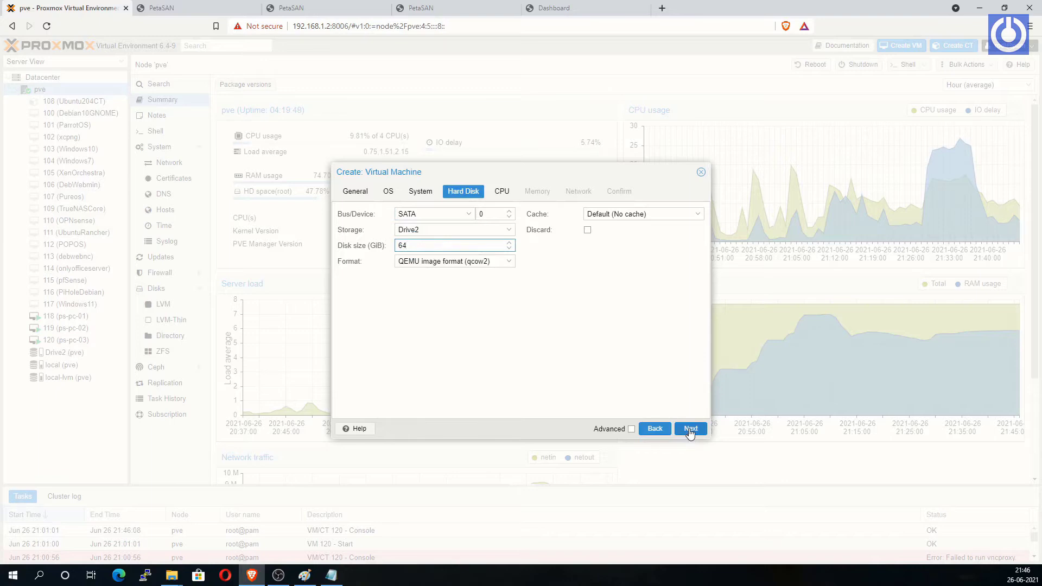
Finish creating the ps-pc-04 virtual machine with a 64 GiB SATA disk on Drive2, one CPU core, 2048 MiB memory and the default network.
left_click(690, 430)
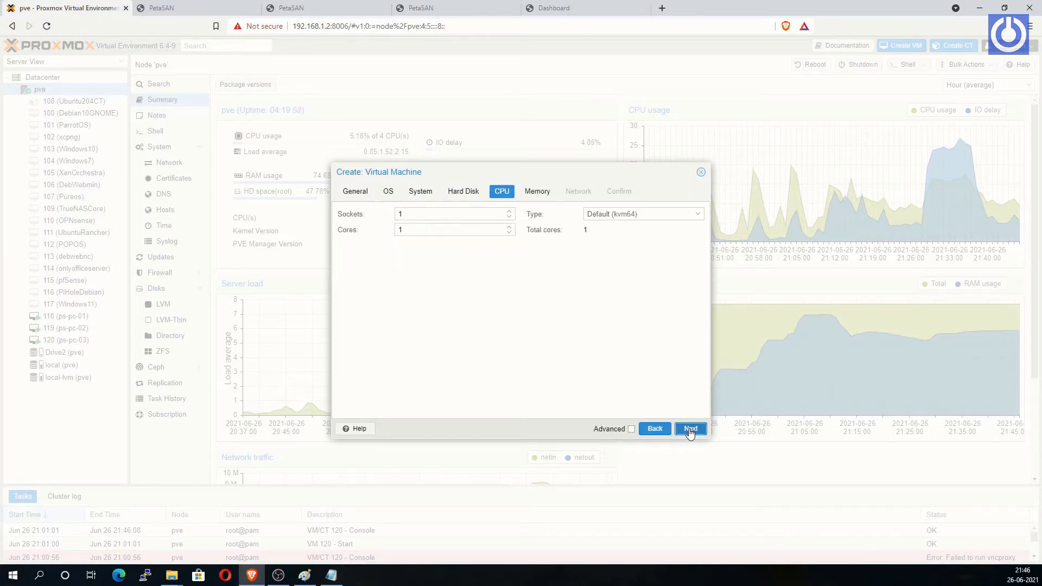
left_click(690, 429)
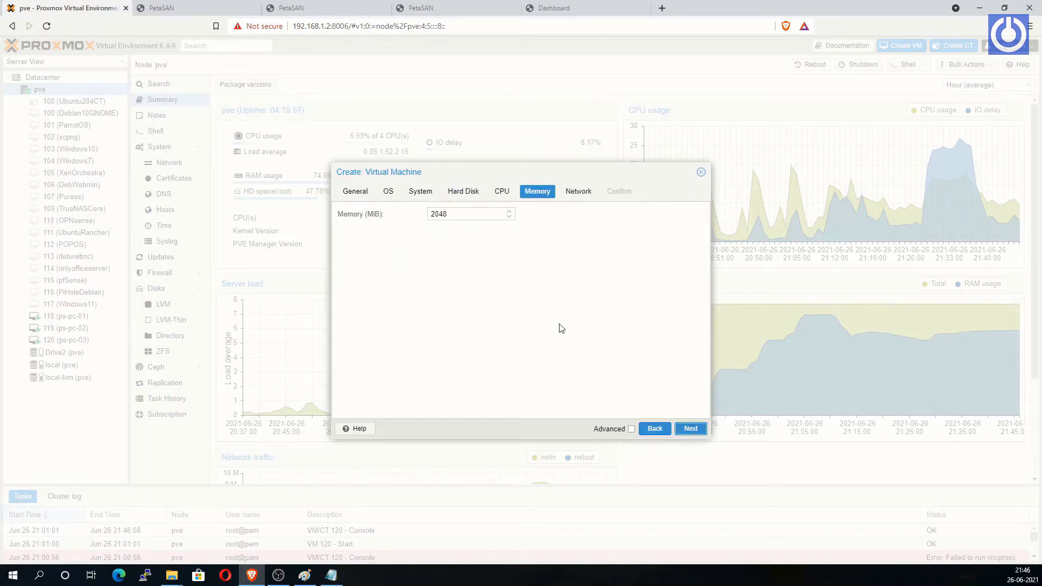
left_click(691, 429)
left_click(690, 429)
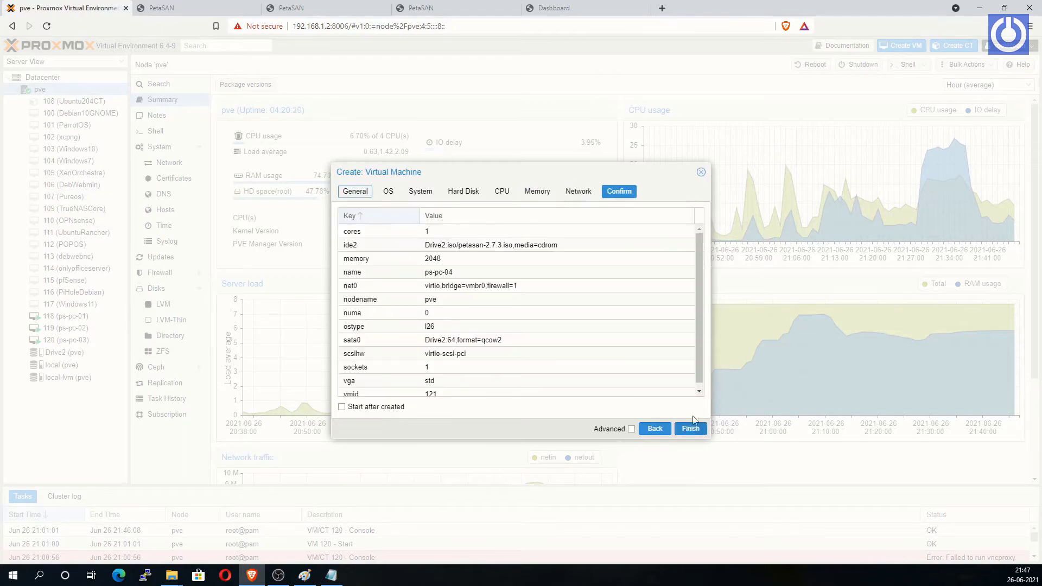
scroll(516, 309, "down", 2)
left_click(691, 429)
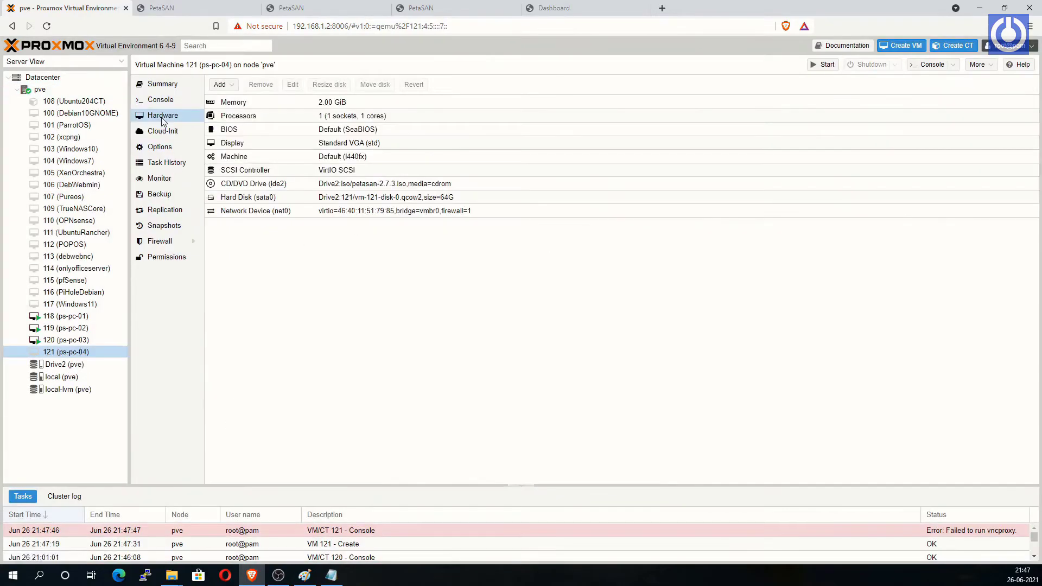
Add a second SATA hard disk of 60 GiB on the Drive2 storage to the ps-pc-04 virtual machine.
left_click(234, 86)
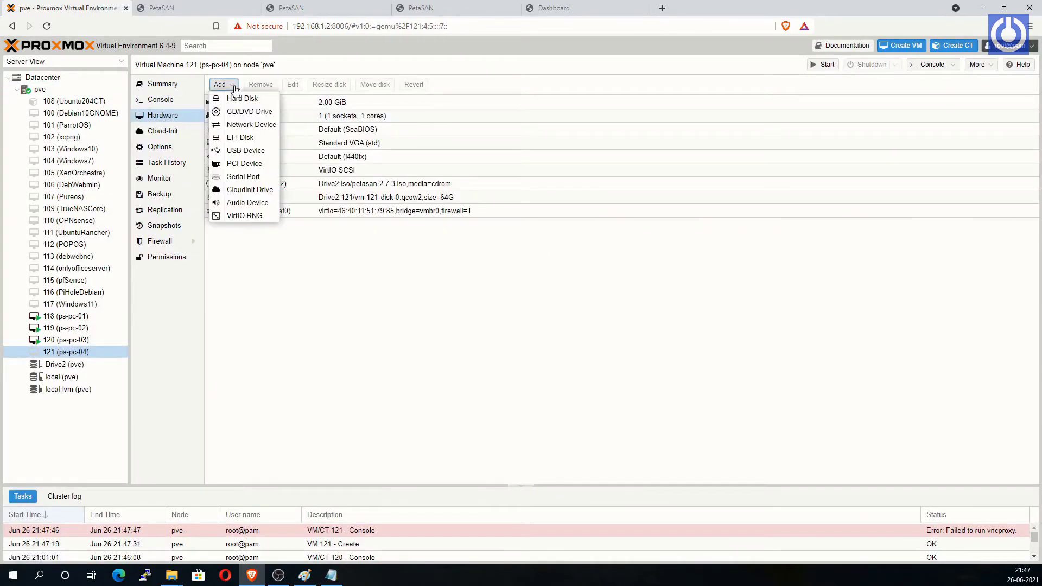
left_click(243, 99)
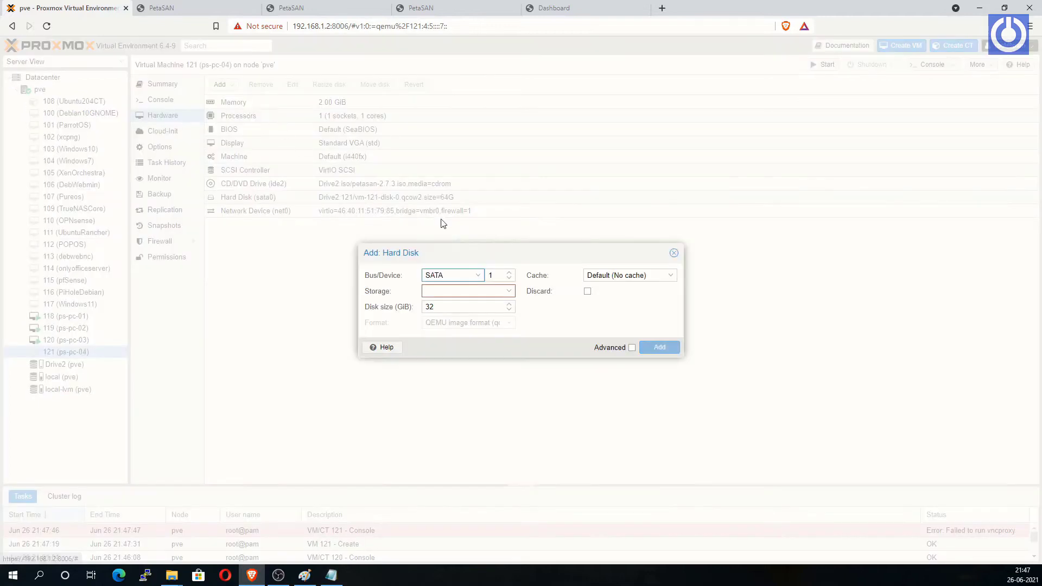
left_click(473, 291)
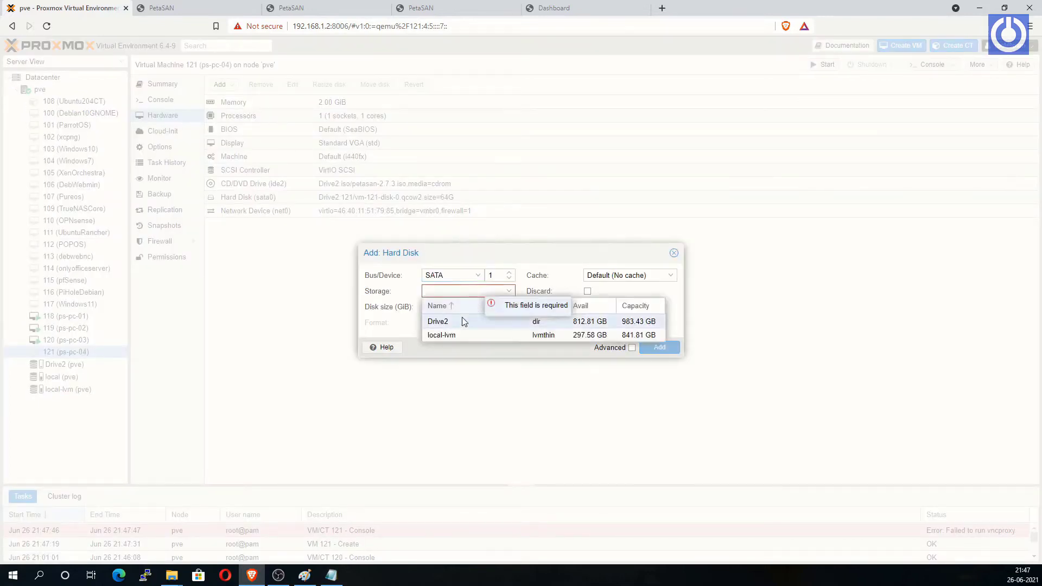
left_click(461, 320)
left_click(467, 308)
left_click_drag(450, 308, 393, 313)
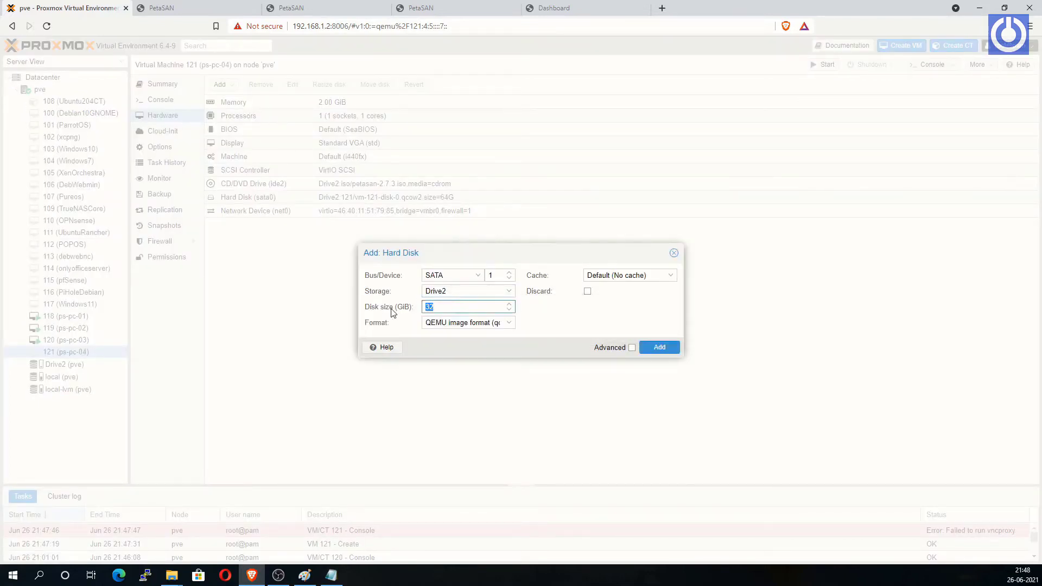
type("60")
left_click(659, 347)
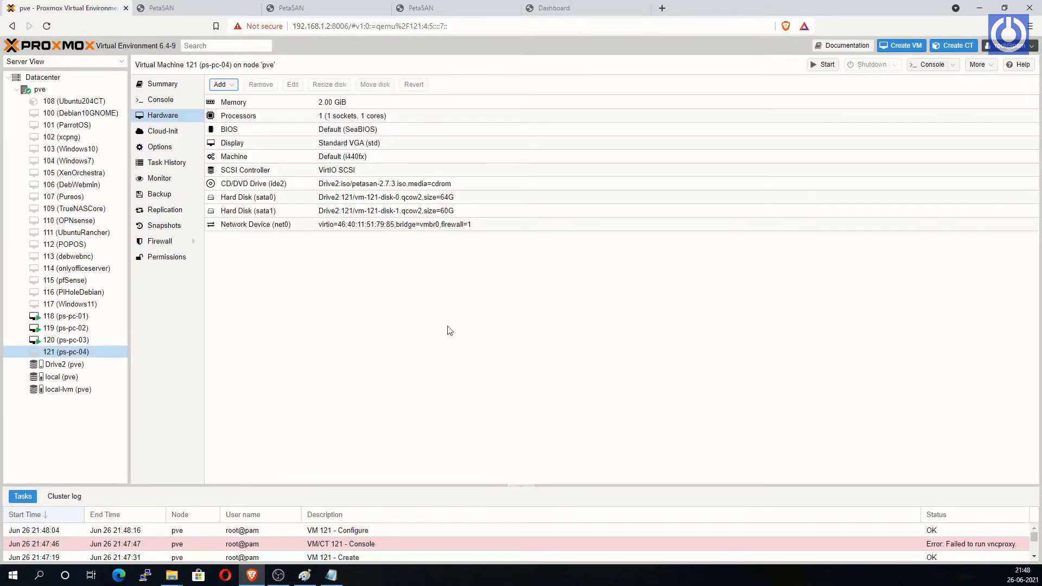
Start the ps-pc-04 virtual machine with its console open and accept the PetaSAN license agreement.
left_click(160, 100)
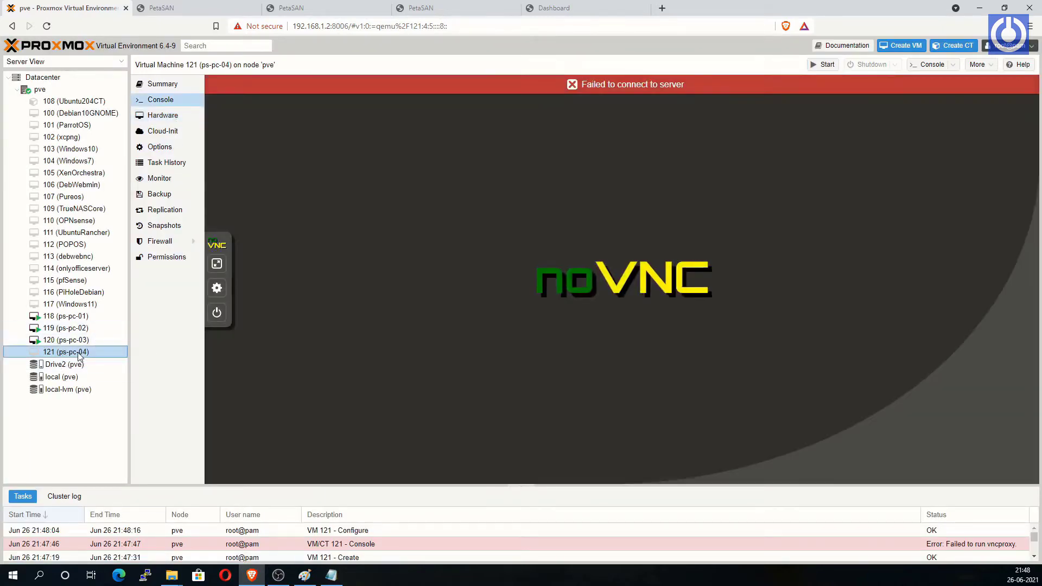
right_click(78, 356)
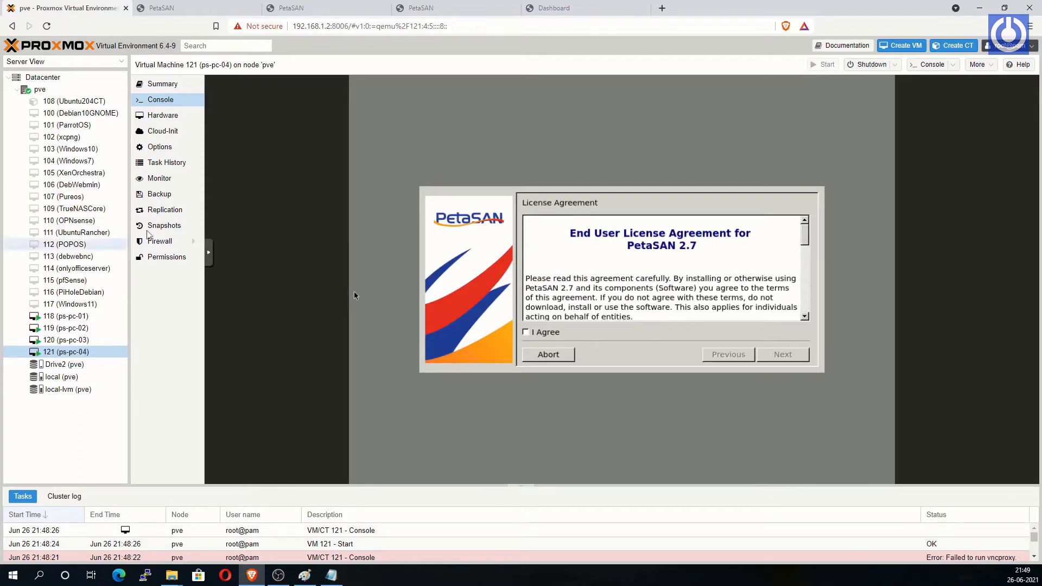
left_click(526, 332)
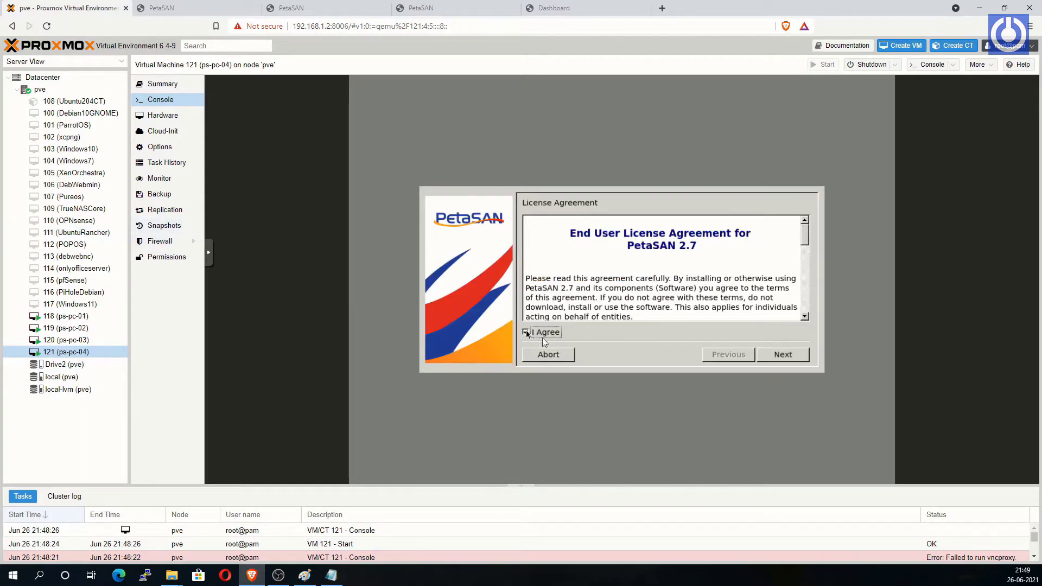
left_click(791, 358)
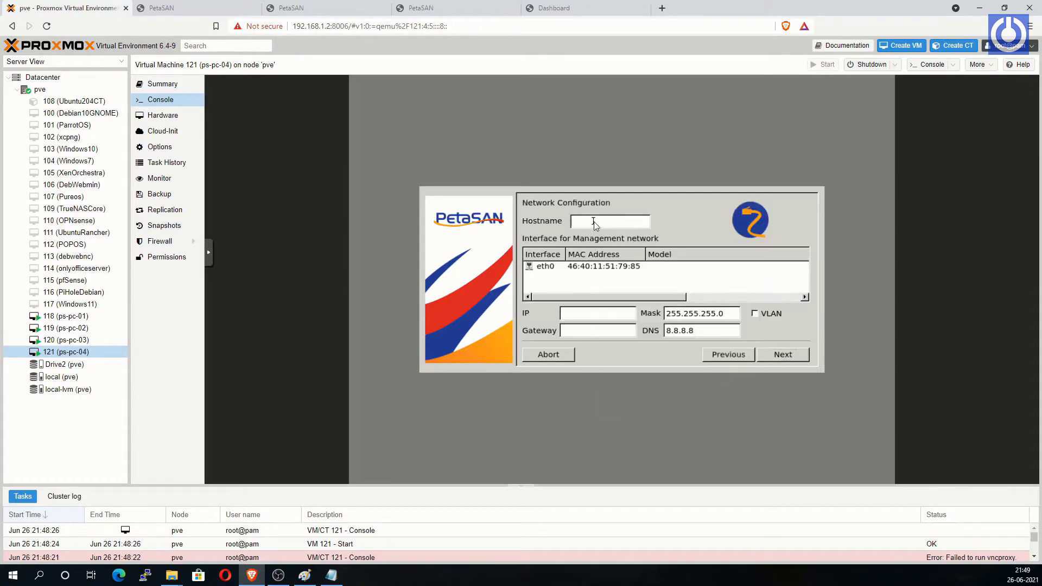
Configure the installer network with hostname ps-pc-04, management interface eth0, IP 192.168.1.154 and gateway 192.168.1.1.
type("ps-pc-04")
left_click(601, 270)
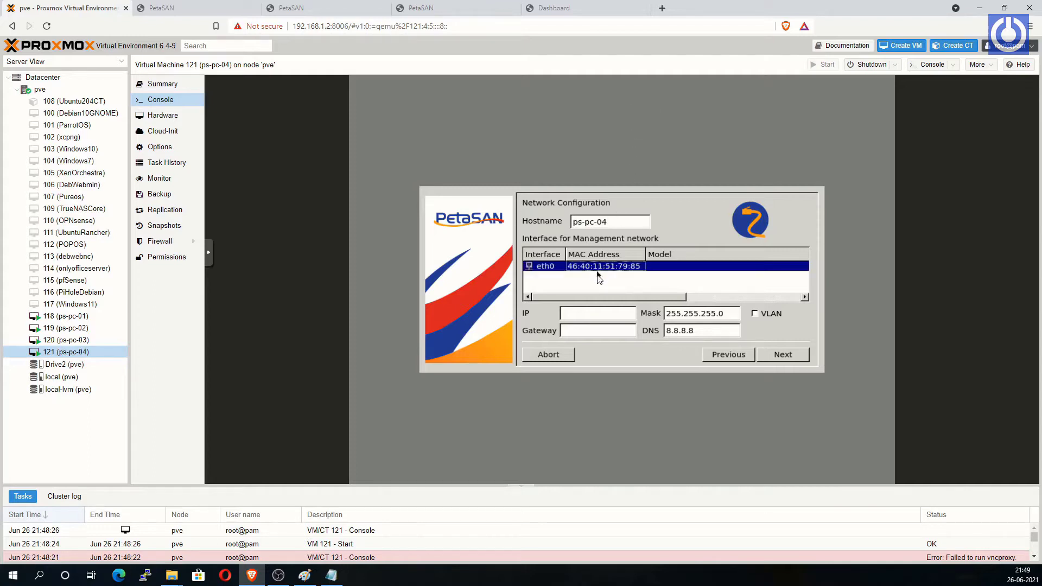
left_click(583, 317)
type("192.168")
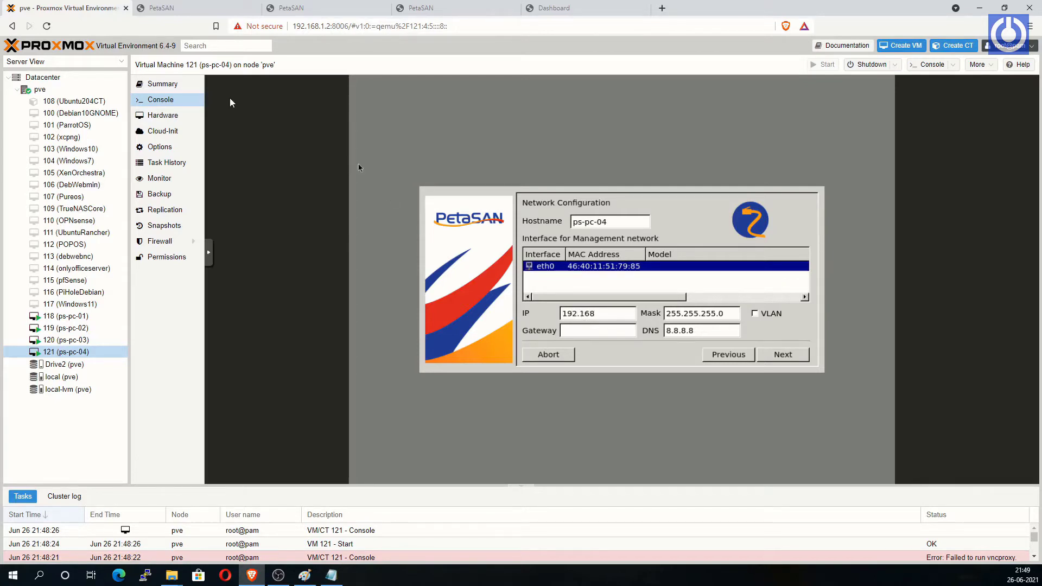
type(".1.154")
left_click(572, 331)
type("192.168.1.1")
left_click(786, 354)
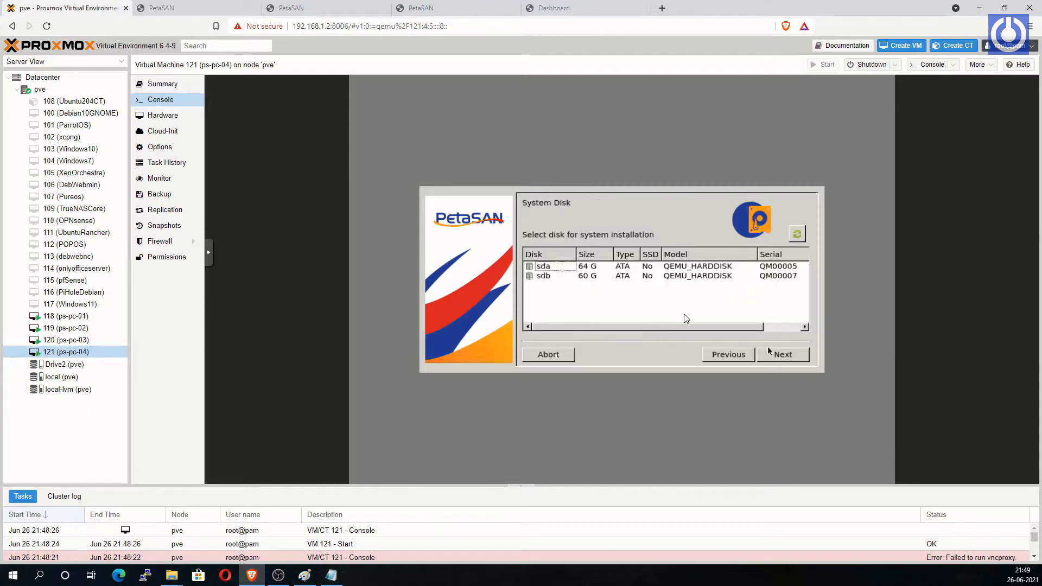
Choose the 64 G sda disk for system installation and set the time zone to Asia/Kolkata.
left_click(655, 268)
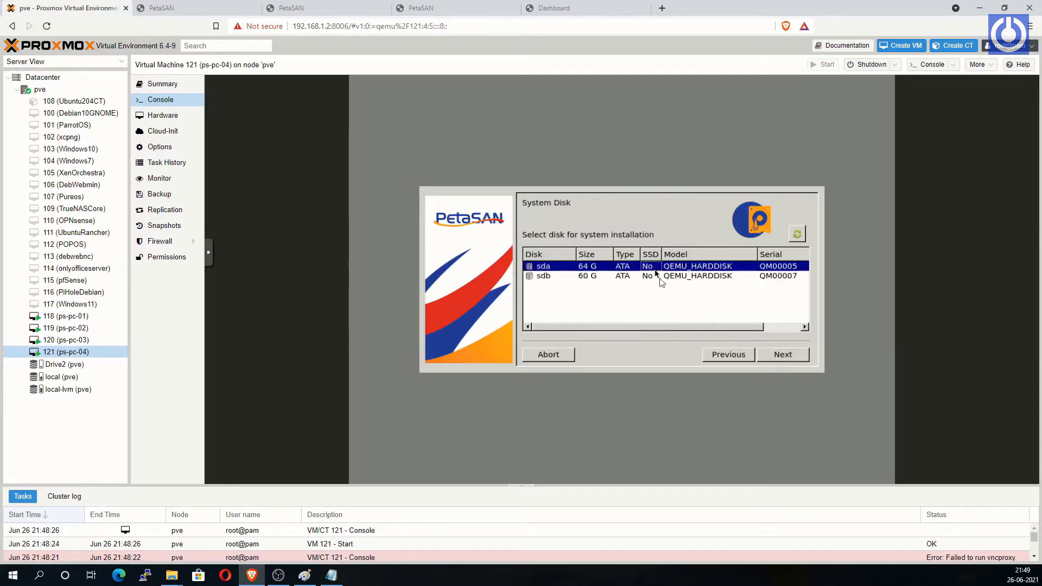
left_click(786, 356)
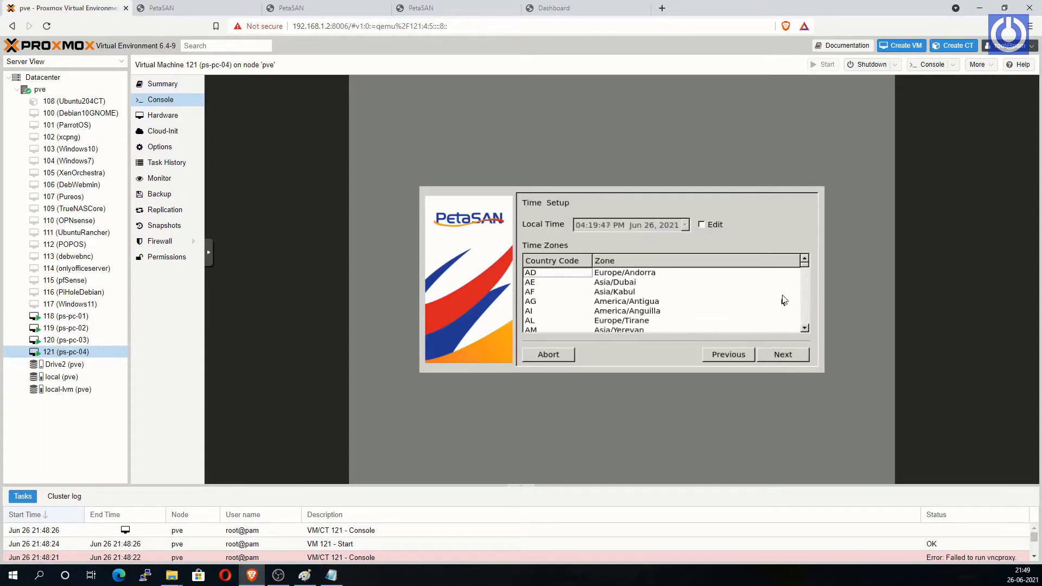
left_click_drag(808, 270, 809, 293)
left_click(550, 305)
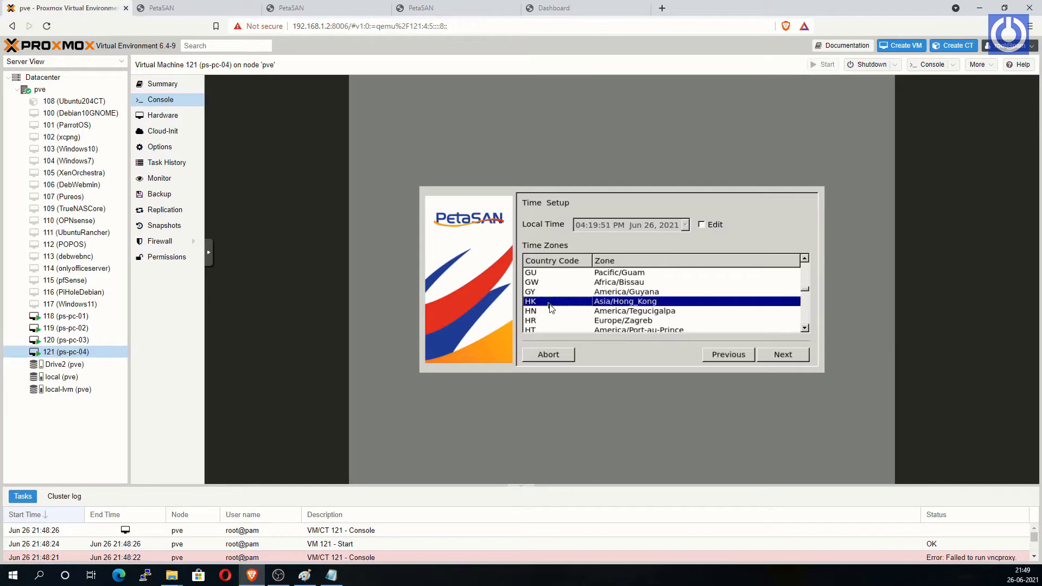
key("Down")
key("Down")
key("Down")
key("Down")
key("Down")
key("Down")
key("Down")
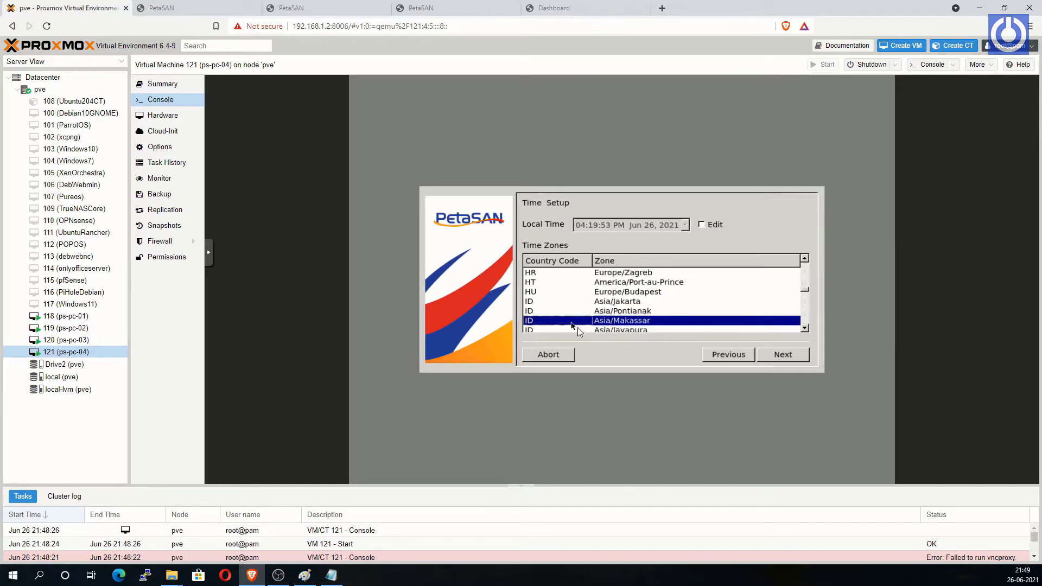
key("Down")
key("Down")
key("Down")
key("Down")
key("Down")
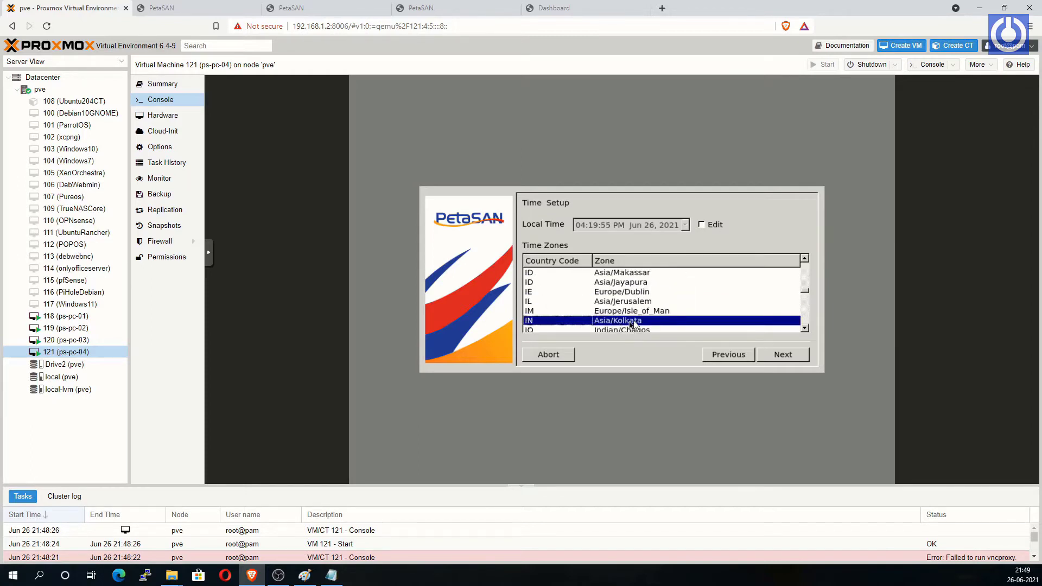
left_click(776, 355)
Review the installation summary, run the PetaSAN installation on the selected disk and reboot the node.
left_click_drag(805, 285, 814, 316)
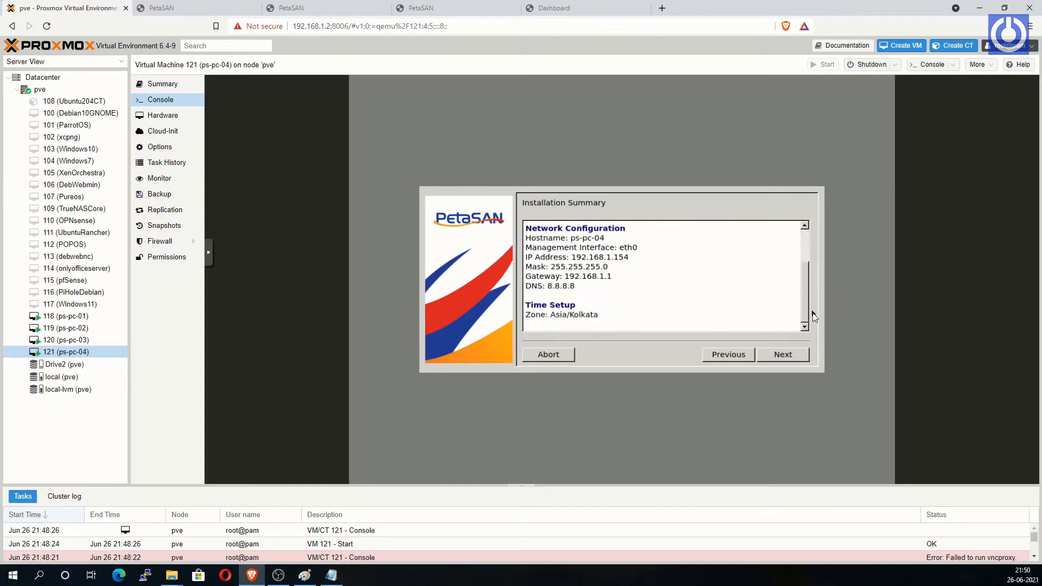
left_click(787, 356)
left_click(611, 296)
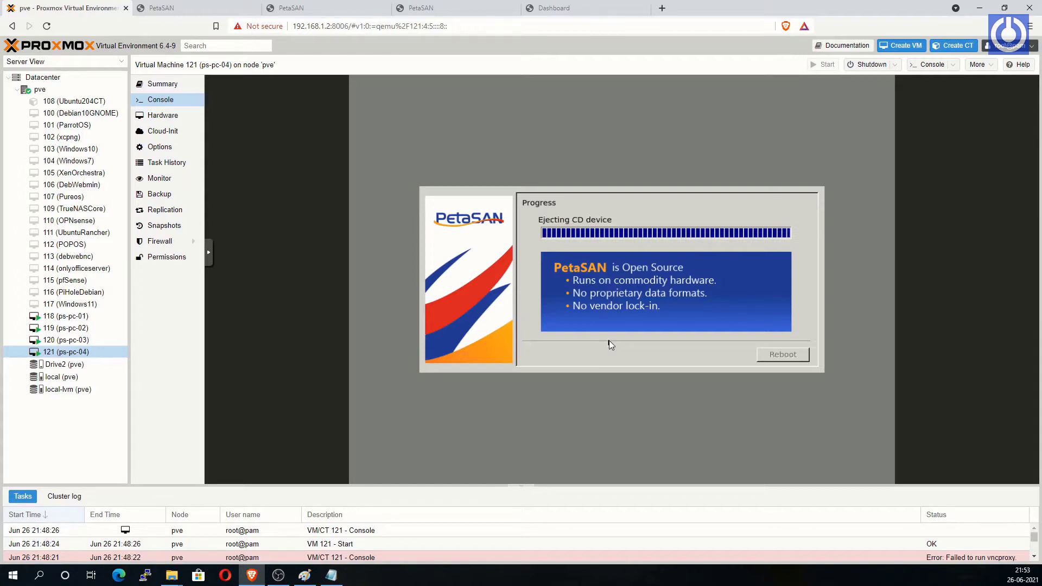
left_click(782, 356)
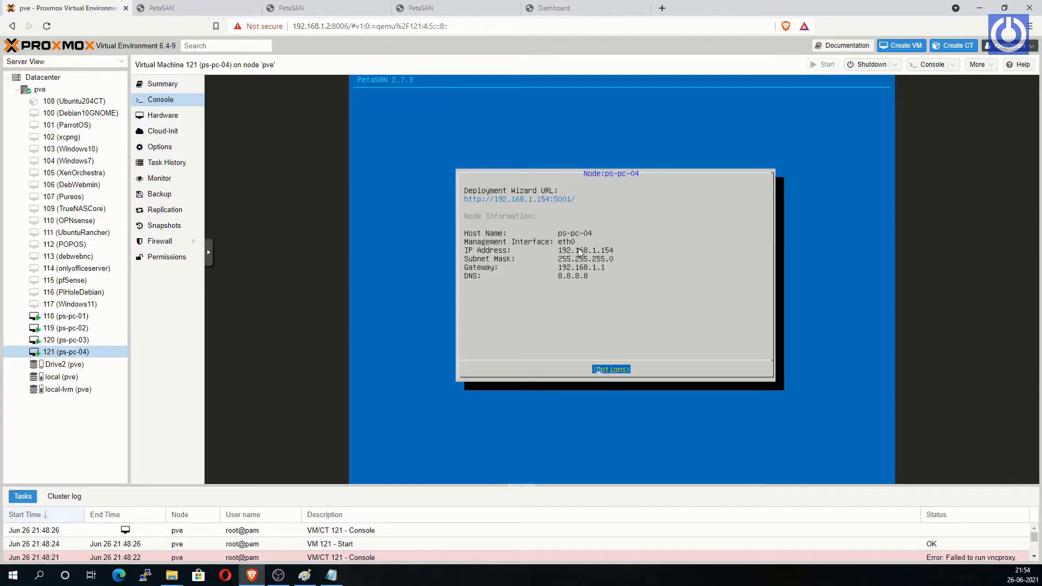
Open the PetaSAN deployment wizard at 192.168.1.154:5001 in a new browser tab.
left_click(662, 8)
type("1")
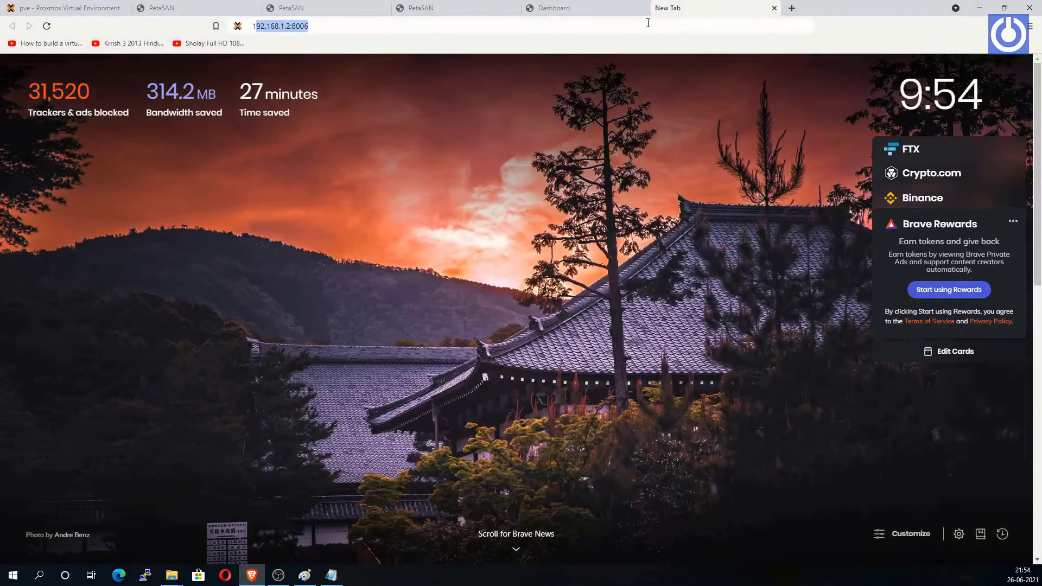
type("92.168")
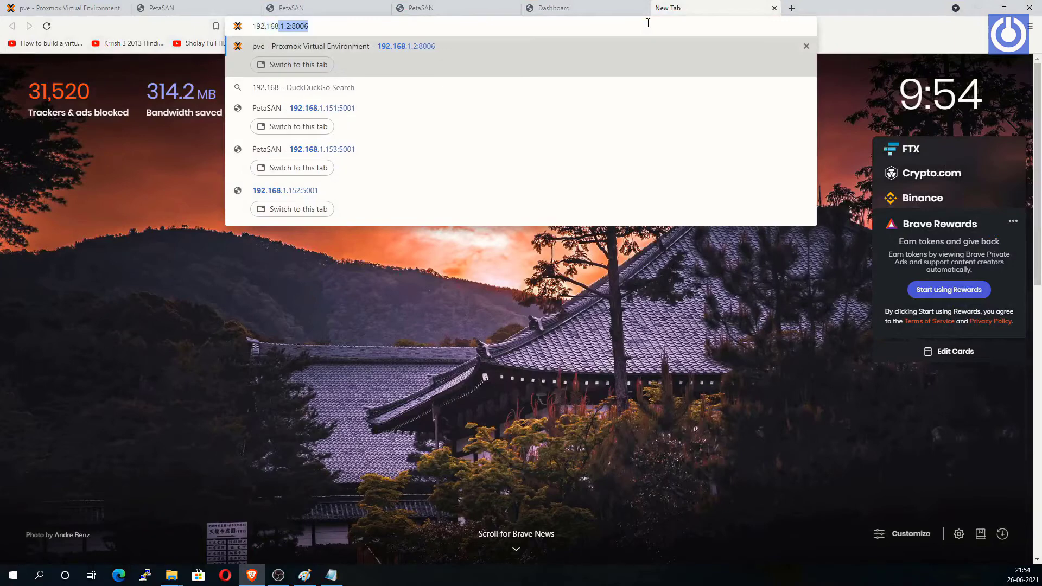
type(".1.154")
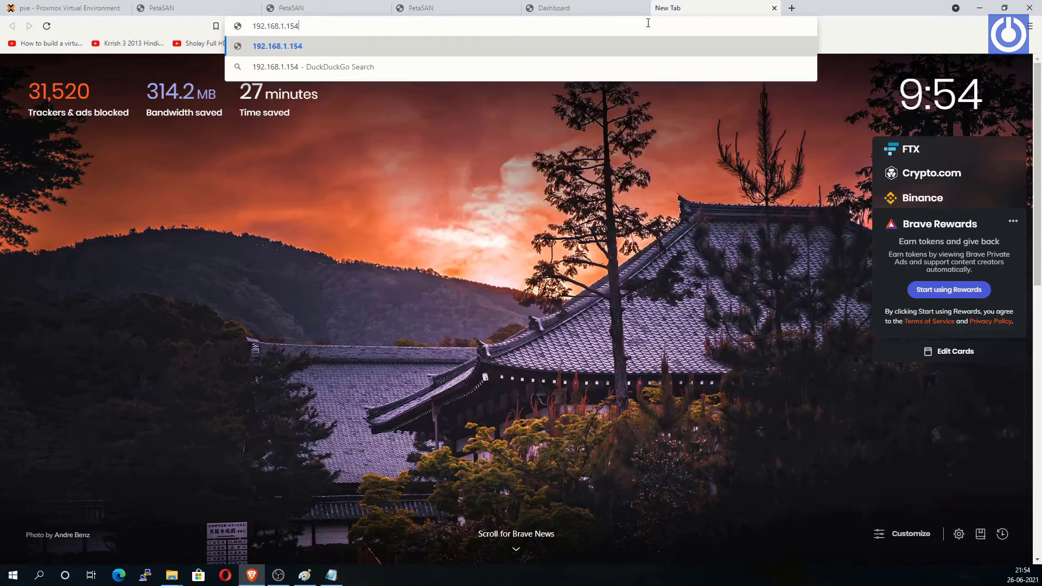
type(":5001")
key("Return")
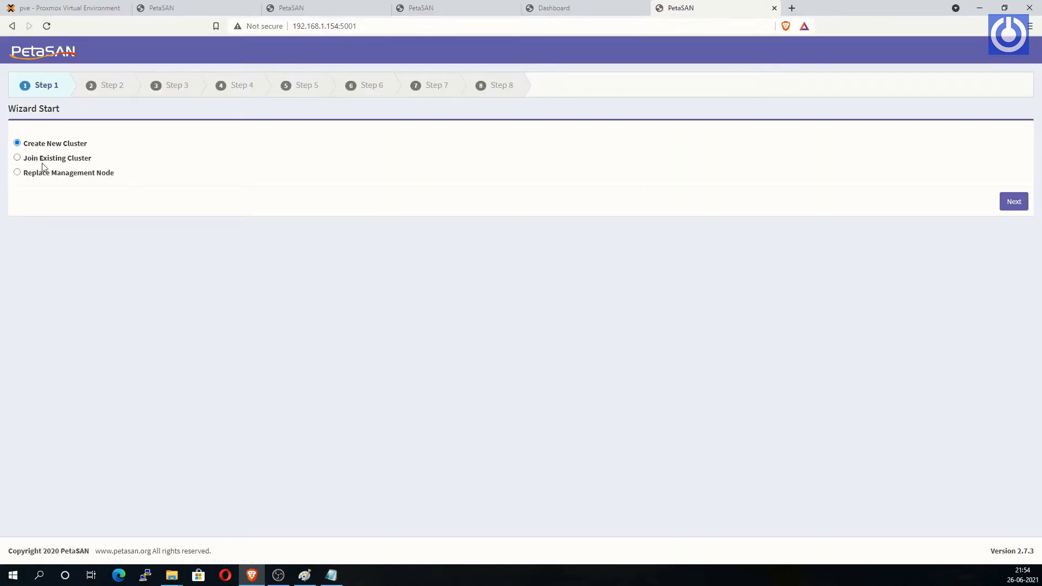
Join the existing cluster through management node 192.168.1.151 using the cluster password, and decline saving the password in the browser.
left_click(17, 158)
left_click(1013, 202)
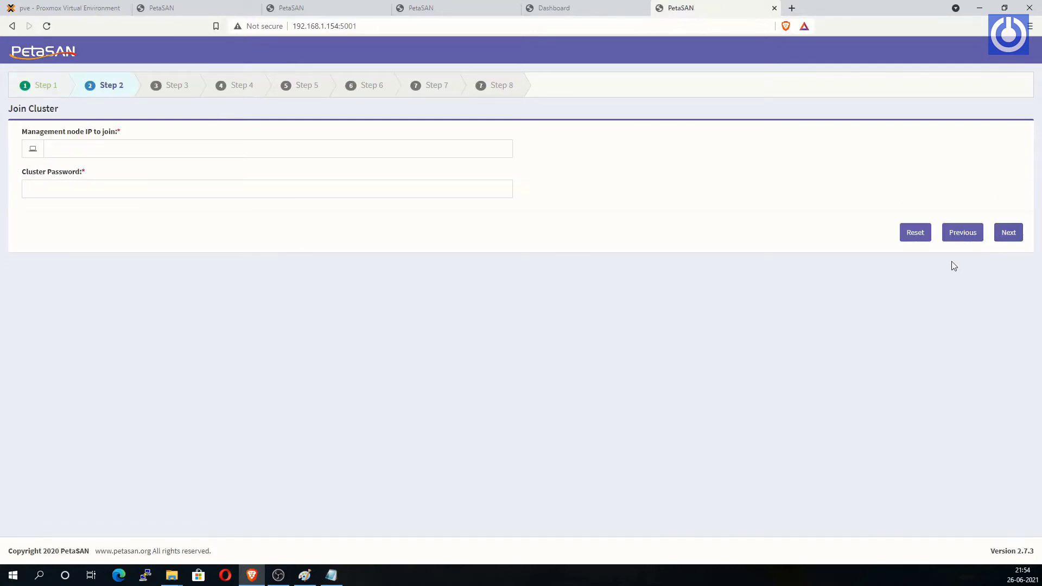
left_click(52, 149)
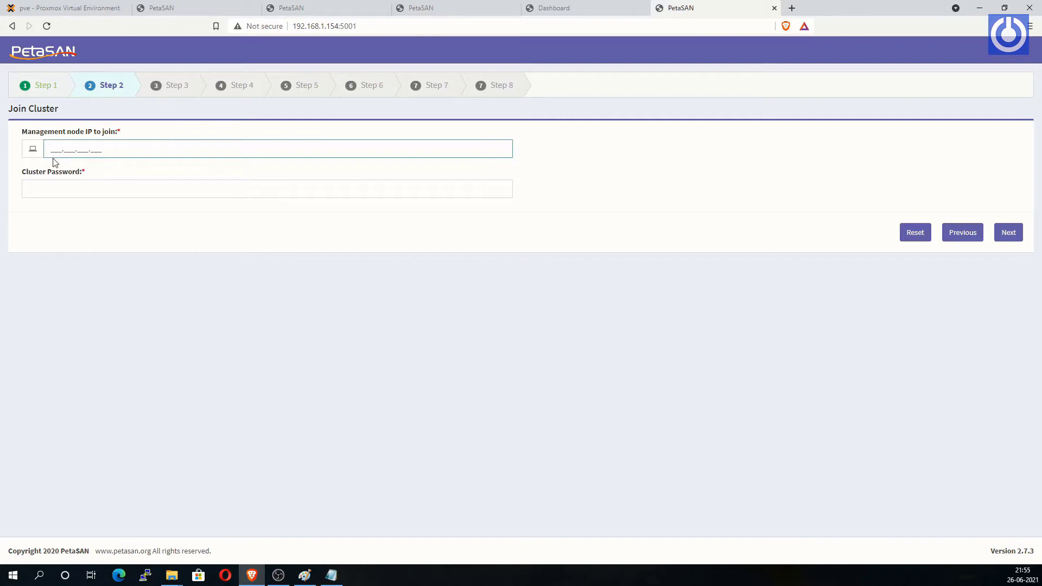
type("192.168.1.151")
left_click(64, 189)
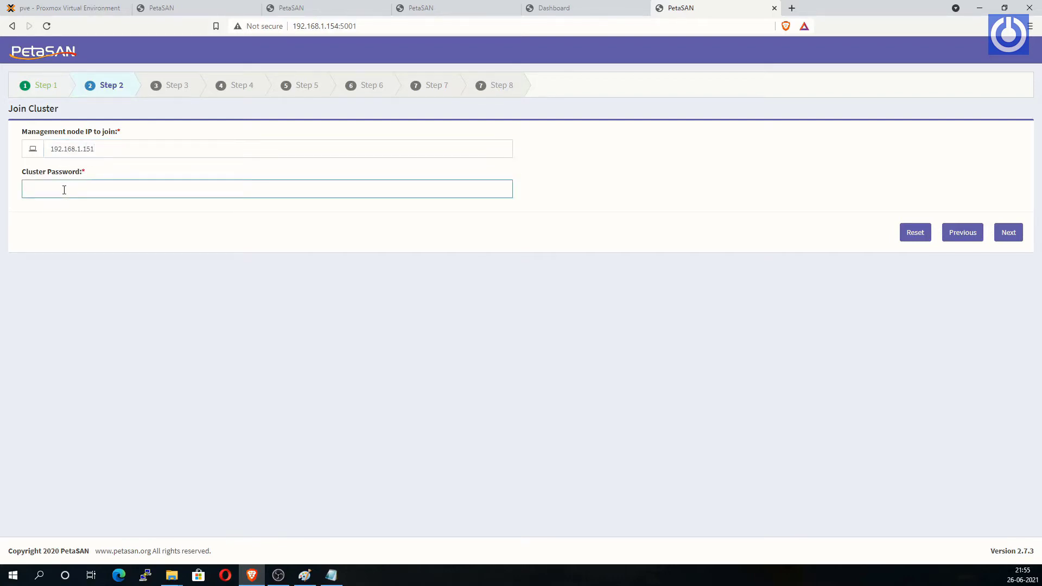
type("••••••••••")
left_click(725, 382)
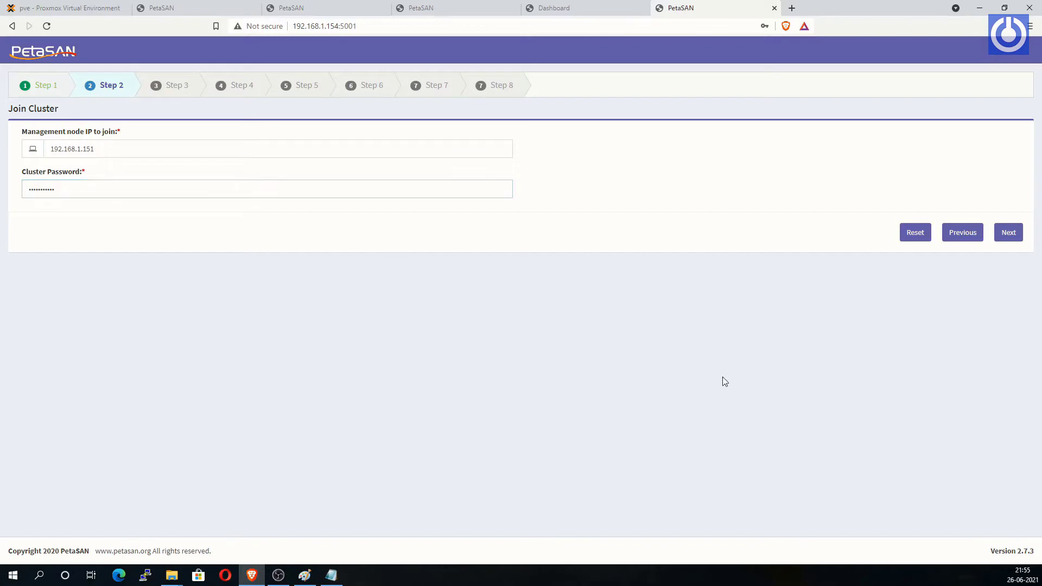
left_click(1008, 240)
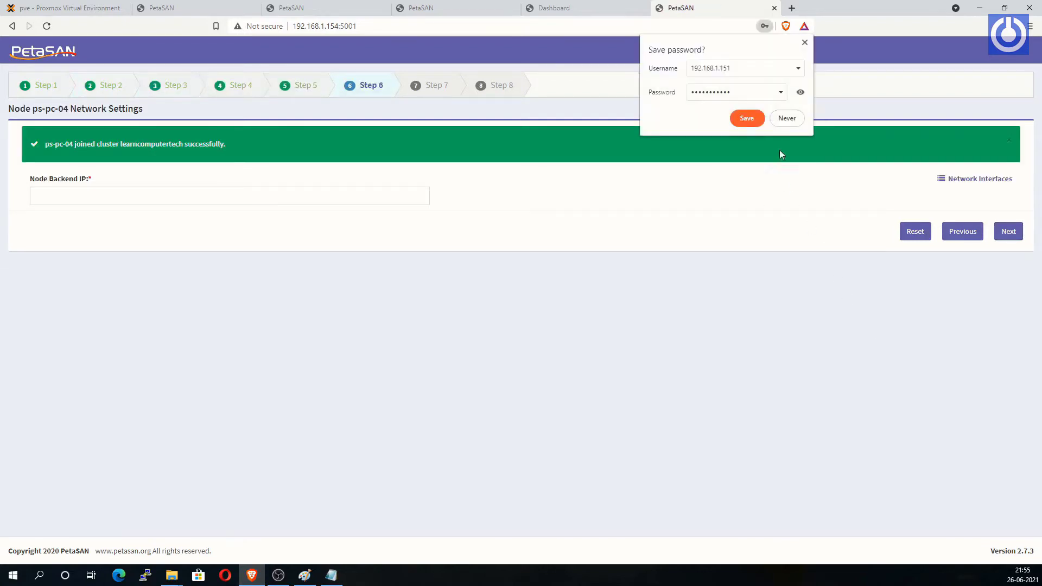
left_click(787, 118)
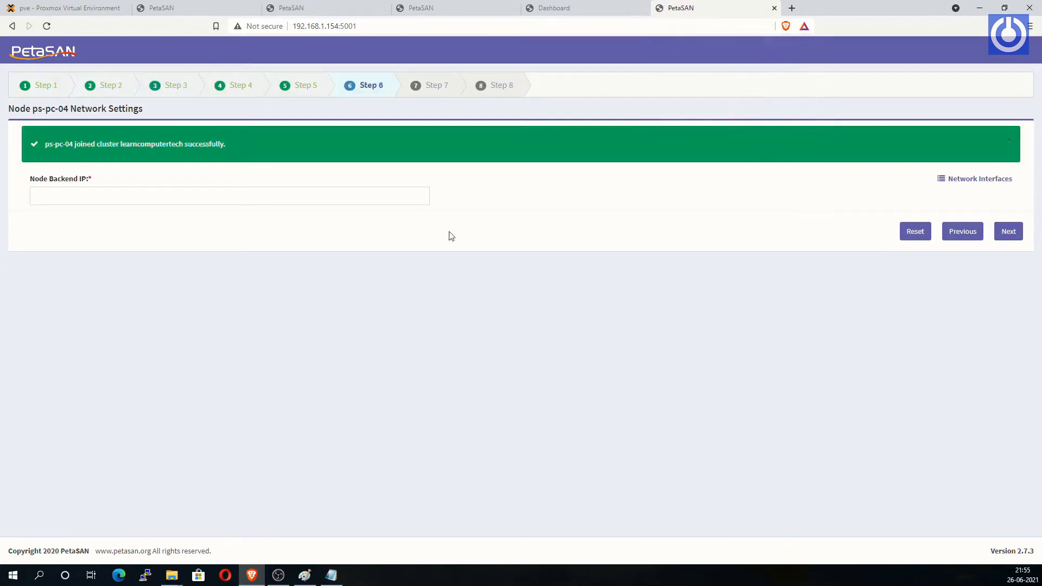
Set the backend IP of node ps-pc-04 to 192.168.11.154 and continue to the node services.
left_click(42, 197)
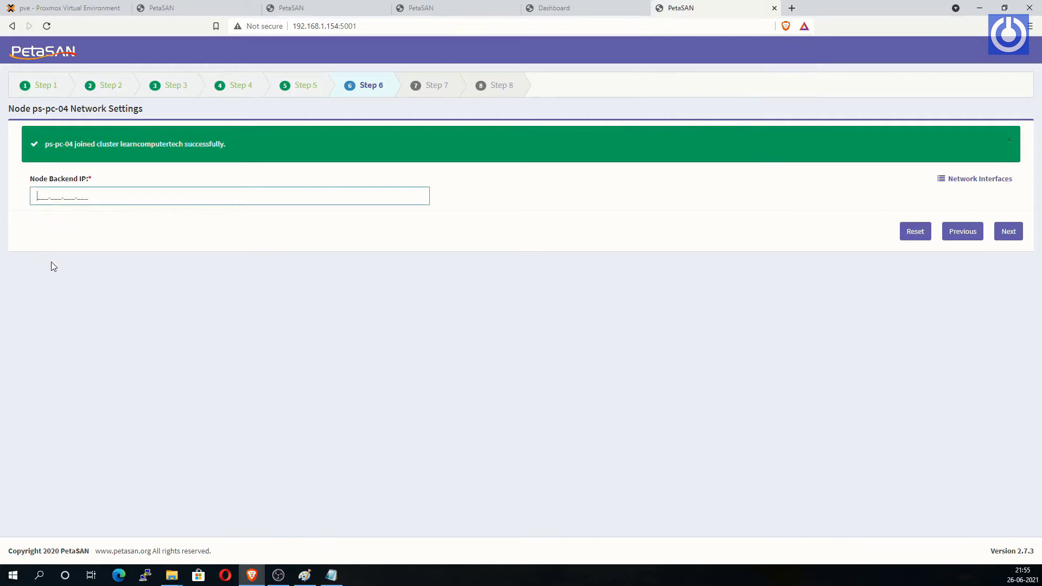
type("92.168")
key("alt+Tab")
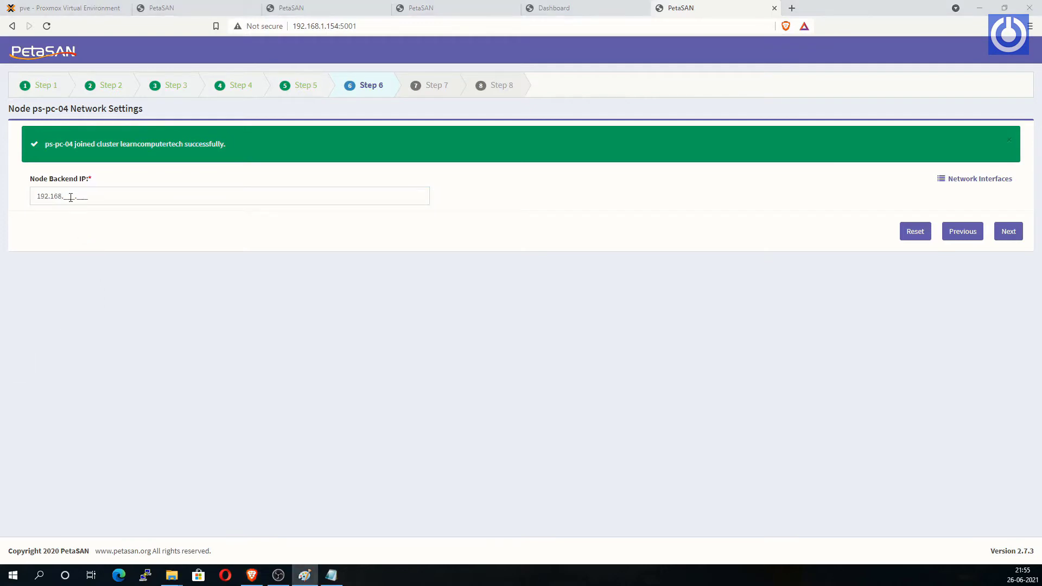
key("alt+Tab")
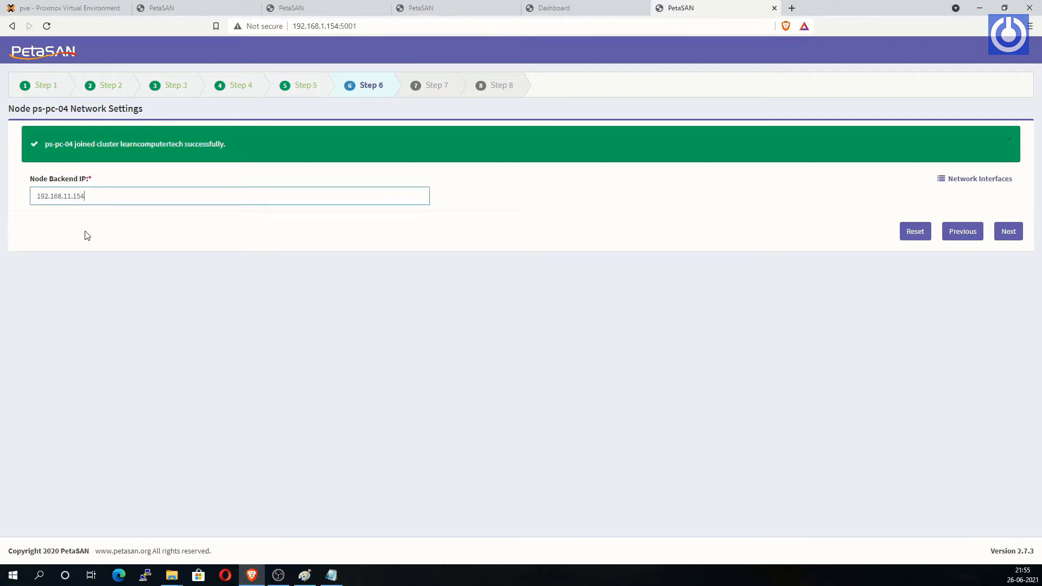
left_click(477, 389)
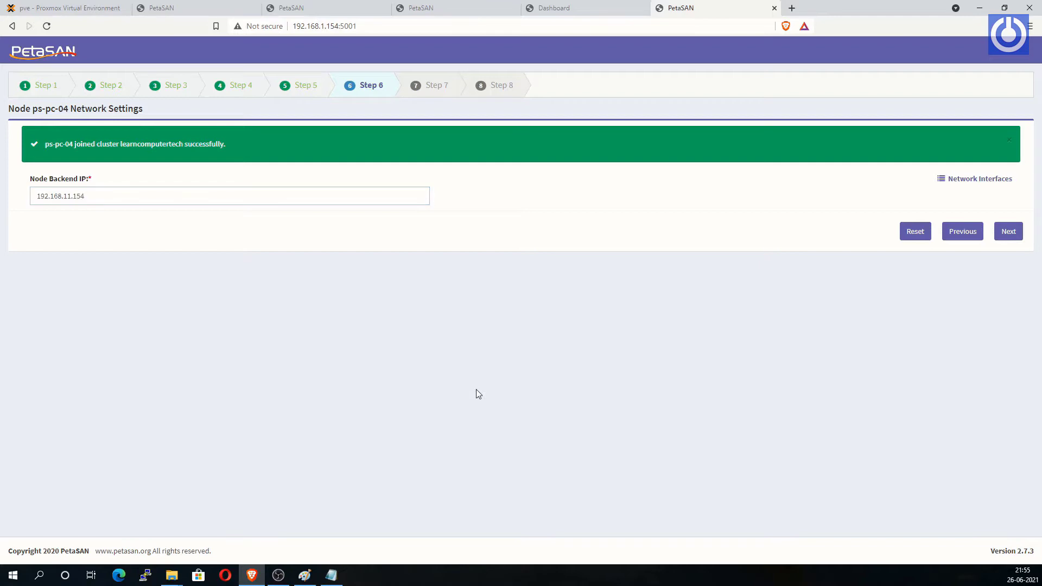
left_click(1007, 231)
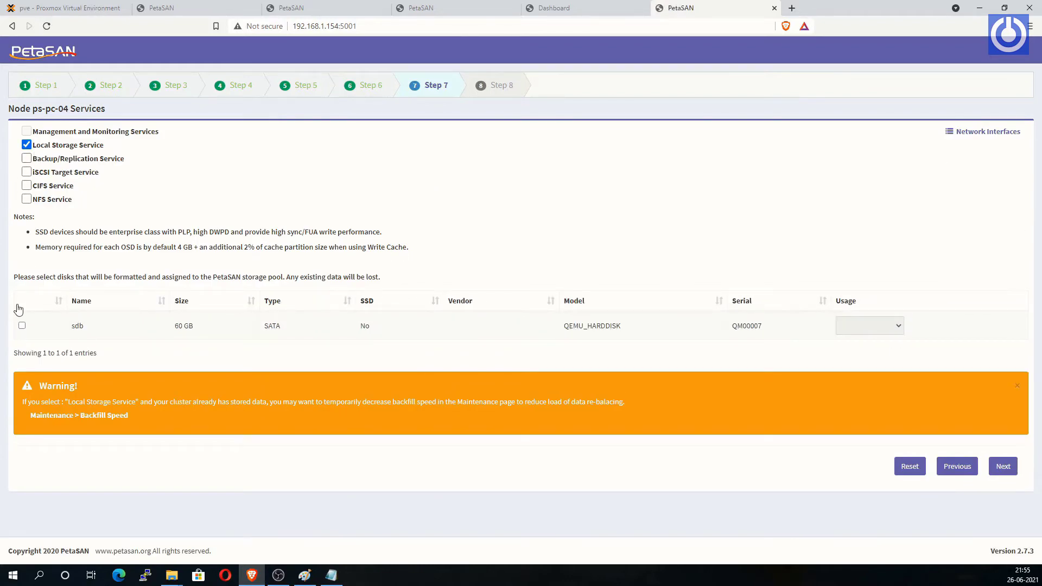
Assign the 60 GB disk sdb to the storage pool as an OSD and enable the CIFS Service for ps-pc-04.
left_click(22, 327)
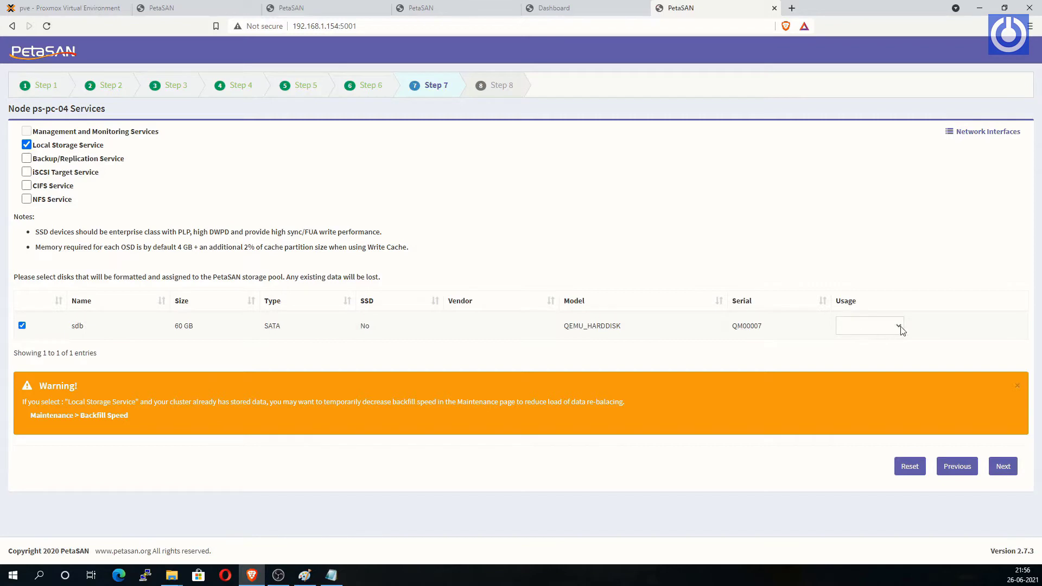
left_click(897, 327)
left_click(866, 370)
left_click(28, 187)
left_click(29, 188)
Set the cluster's backfill speed to Medium in the management interface at 192.168.1.151.
left_click(560, 10)
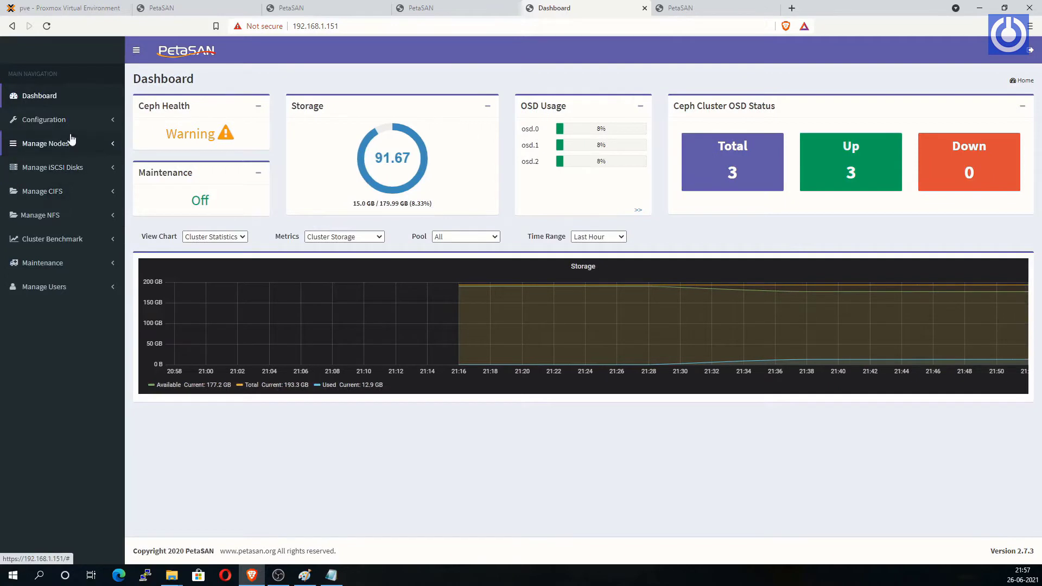
left_click(706, 9)
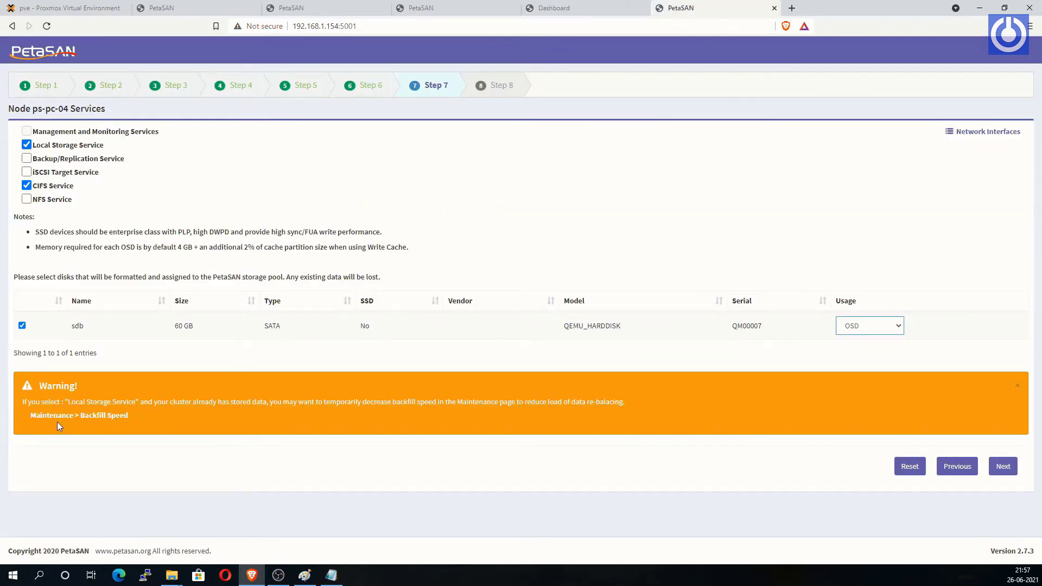
left_click(555, 8)
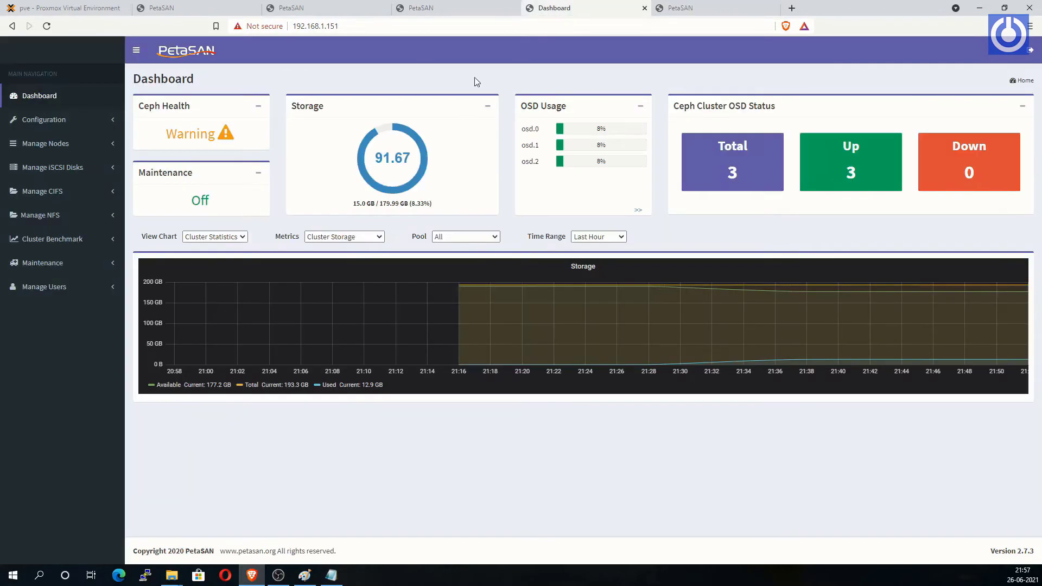
left_click(87, 265)
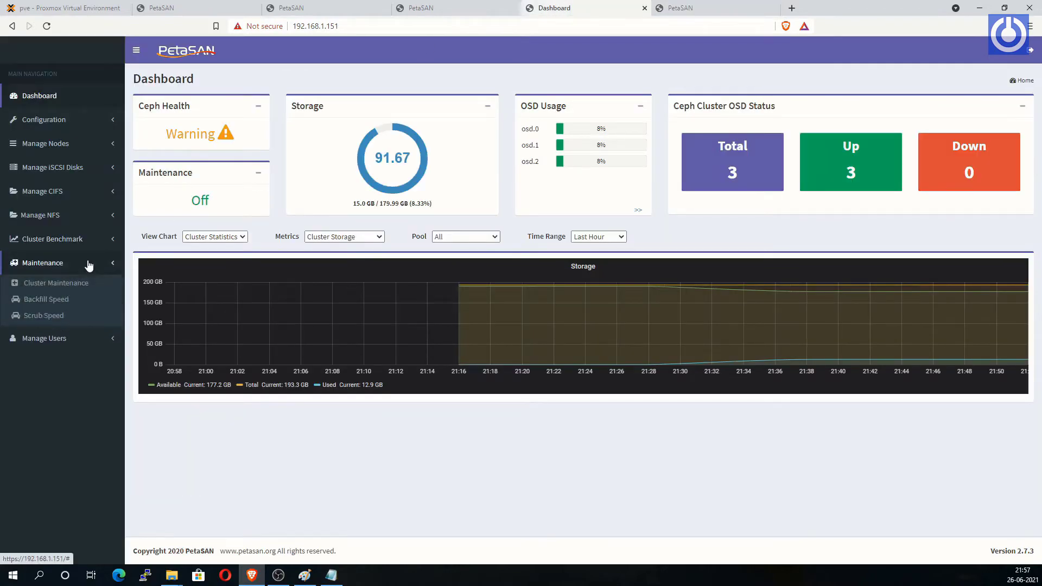
left_click(57, 305)
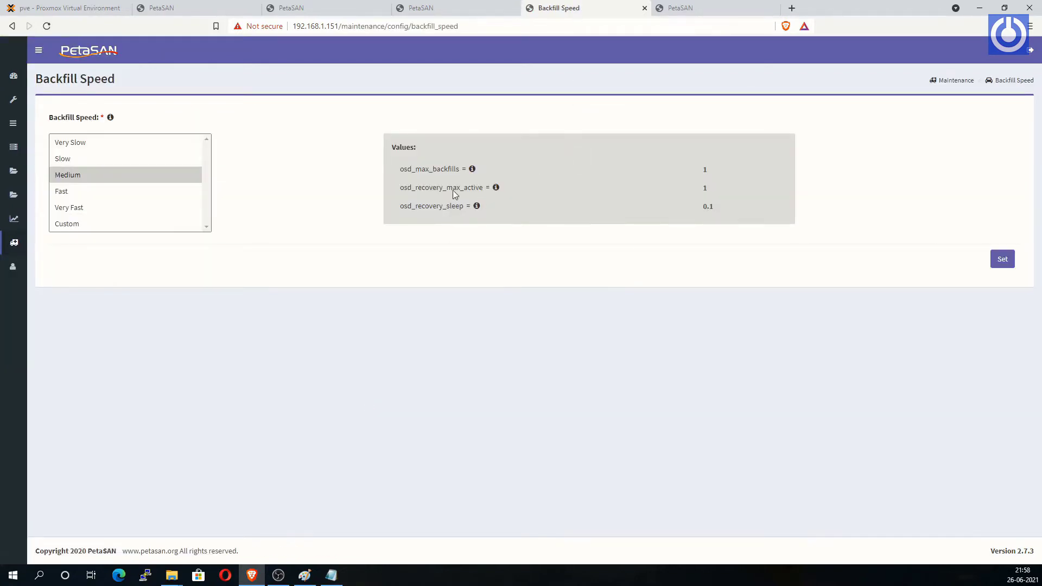
left_click(95, 180)
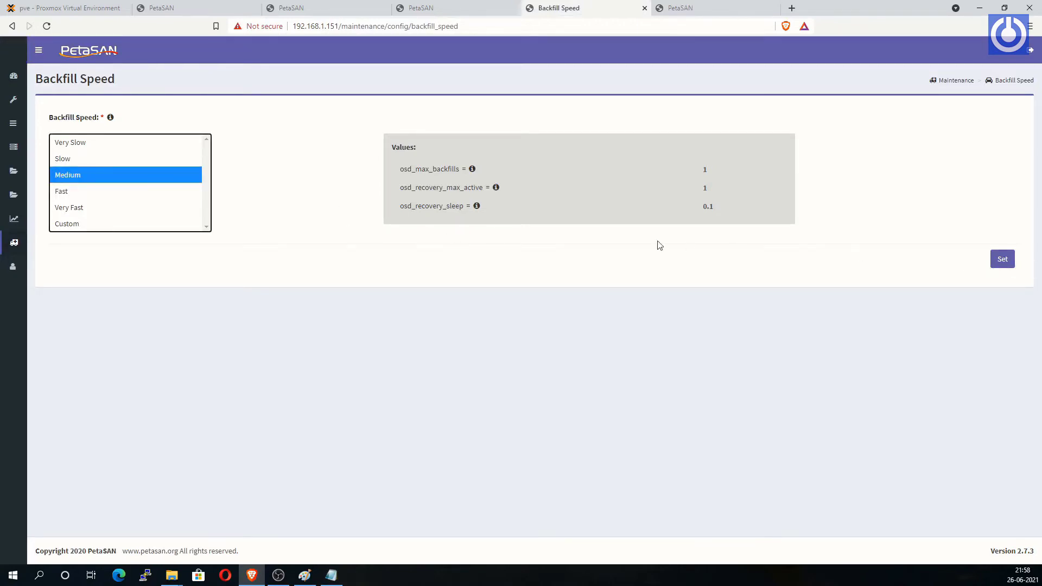
left_click(1001, 263)
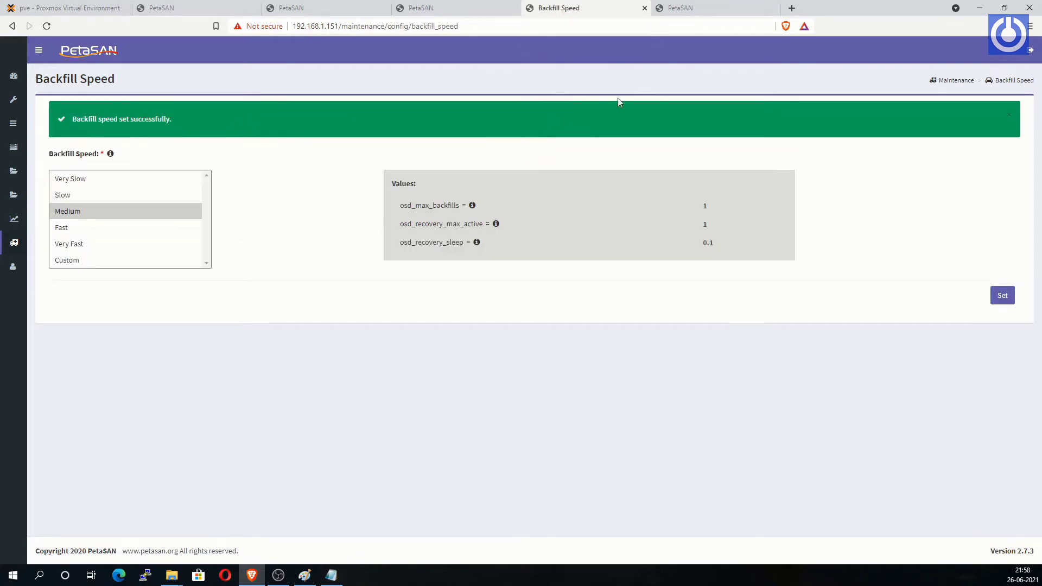
Return to the ps-pc-04 deployment wizard and submit the node services to start the final deployment stage.
left_click(726, 9)
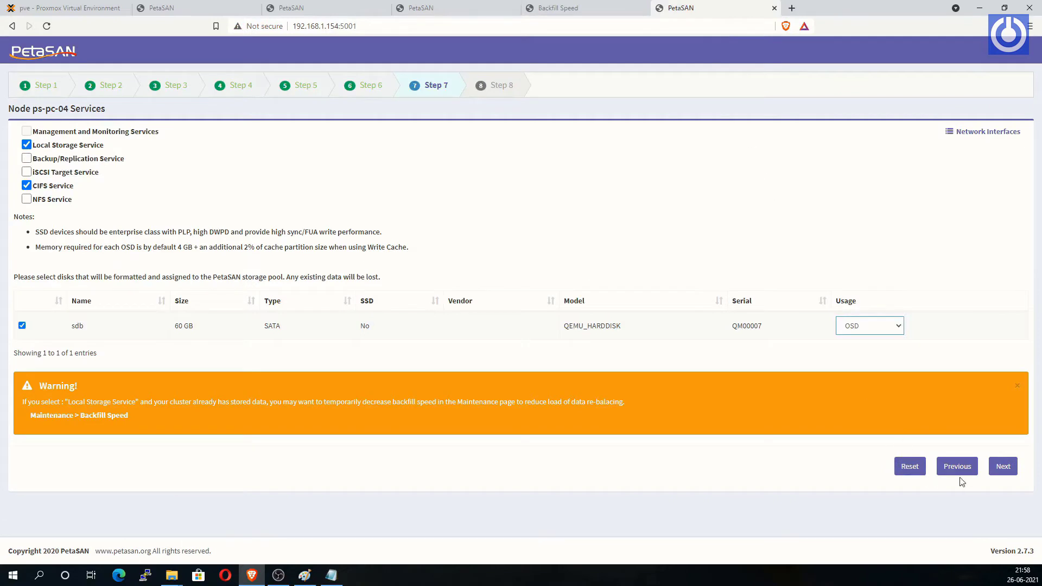
left_click(1004, 468)
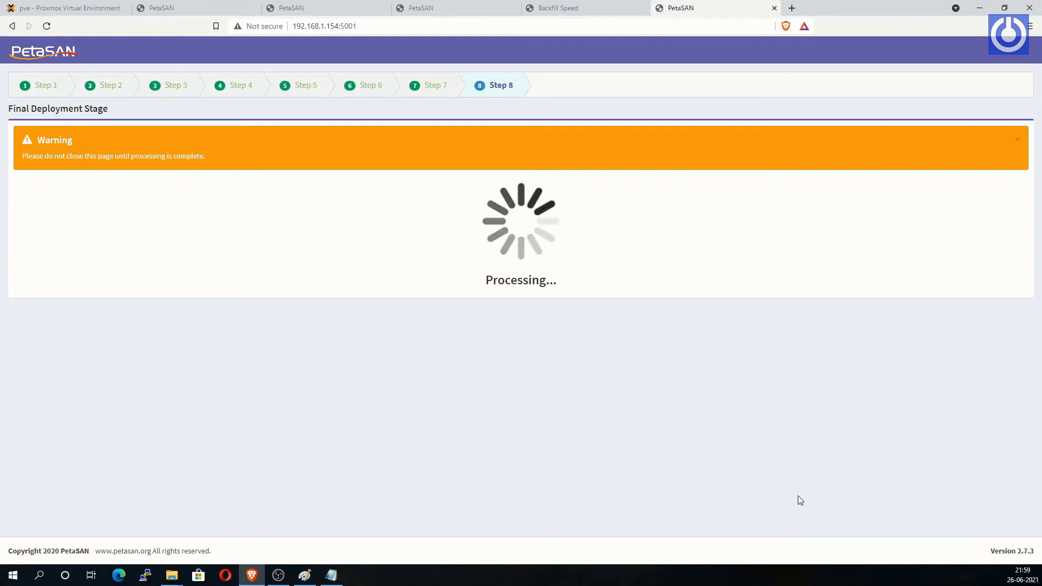
Monitor the OSD status on the cluster dashboard and the progress of the ps-pc-04 deployment.
left_click(578, 9)
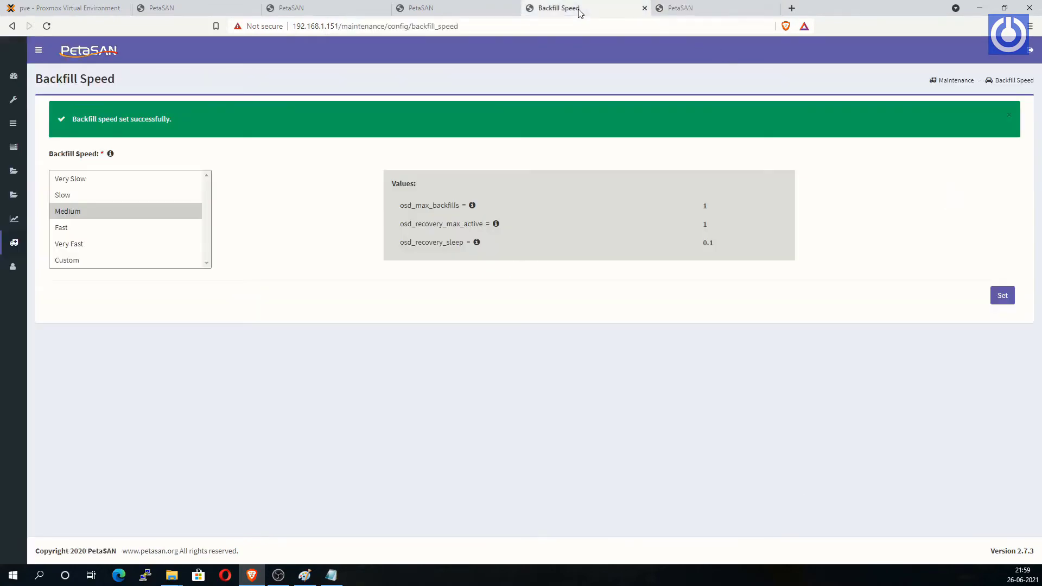
left_click(39, 50)
left_click(34, 98)
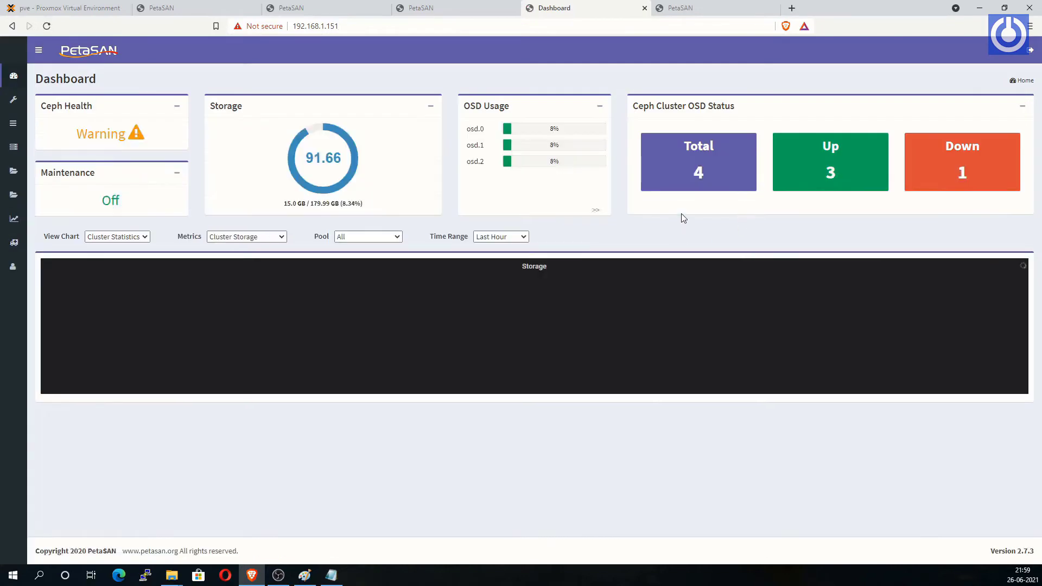
double_click(703, 176)
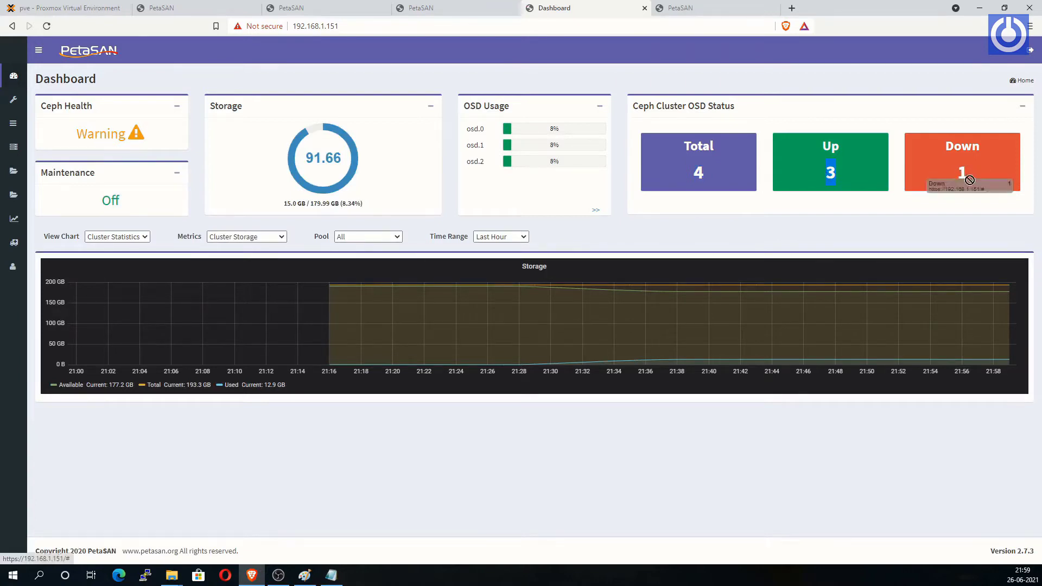
left_click(947, 224)
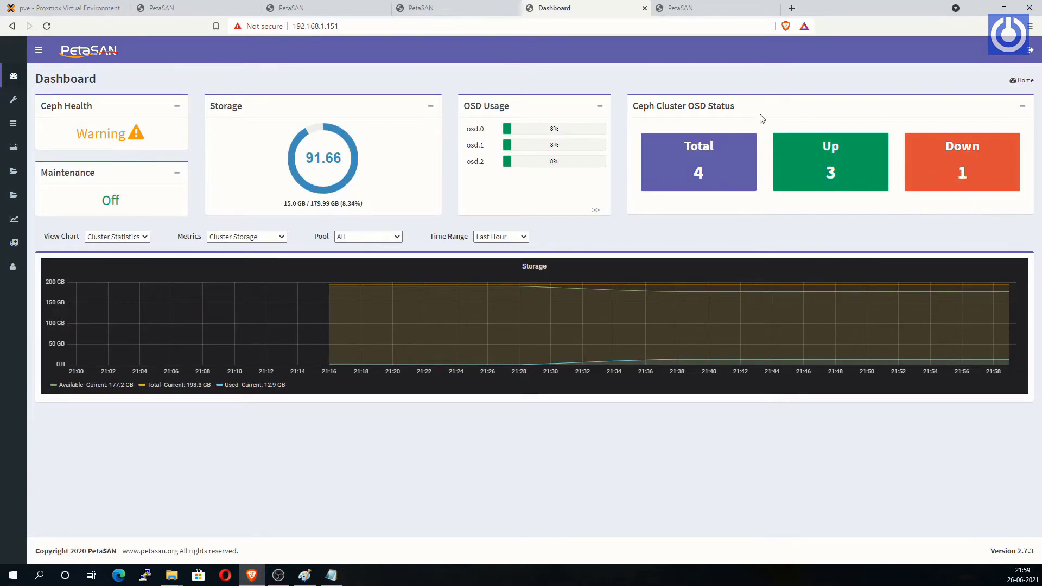
left_click(704, 7)
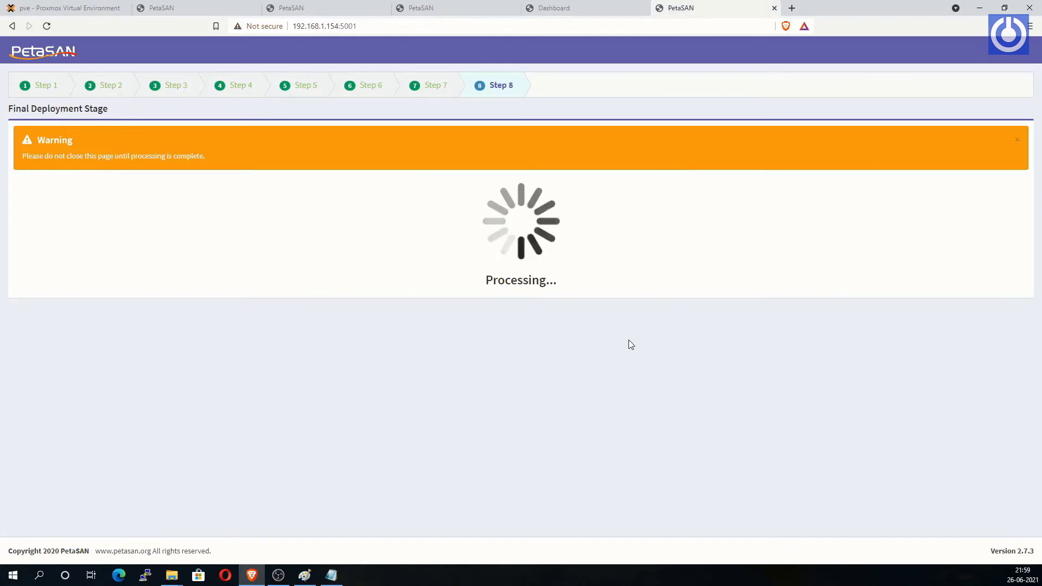
left_click(563, 8)
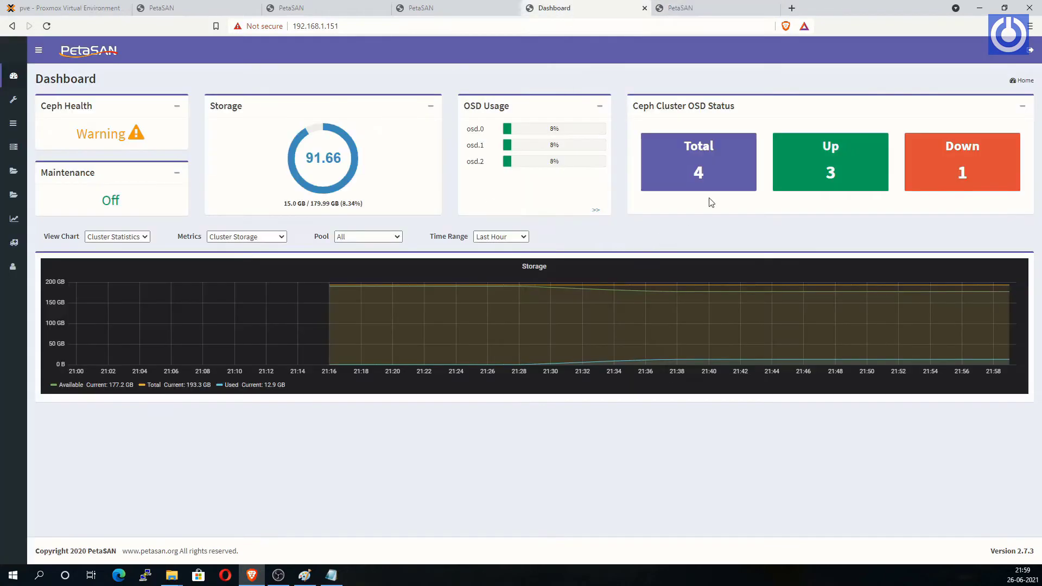
double_click(702, 175)
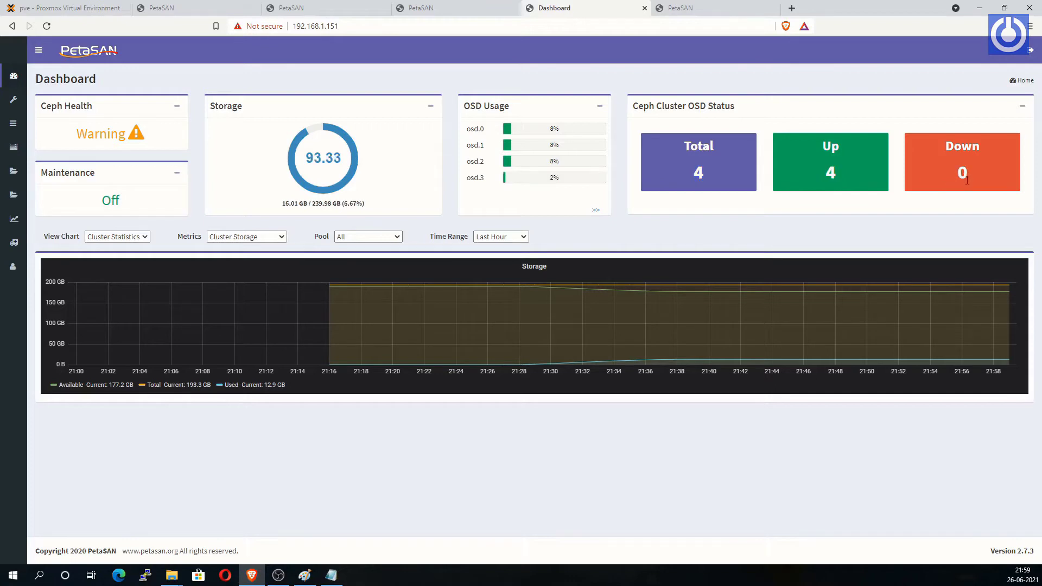
left_click(708, 11)
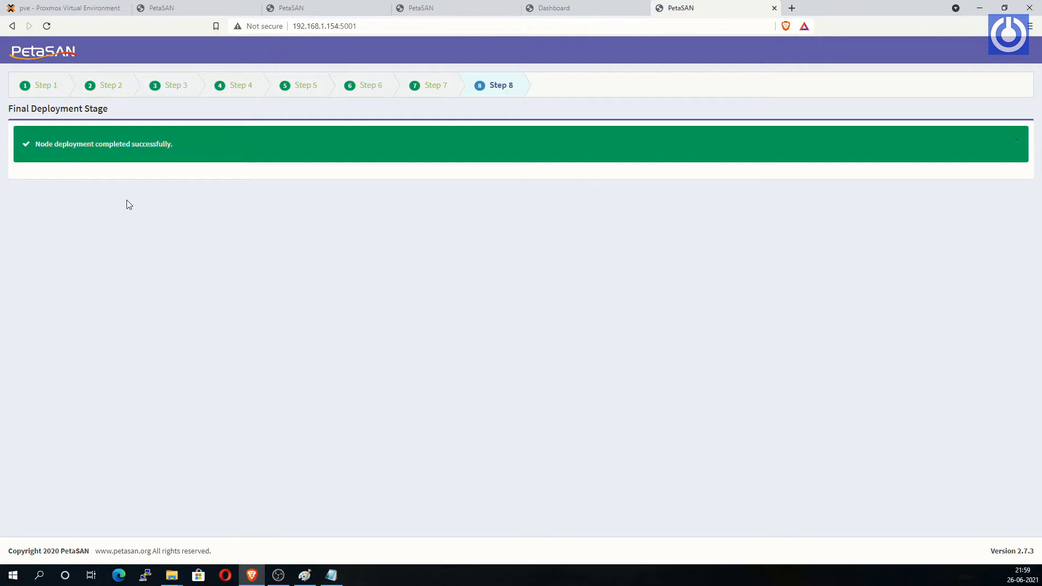
Check the CIFS status of each cluster node and review the node types and statuses in the nodes list.
left_click(609, 10)
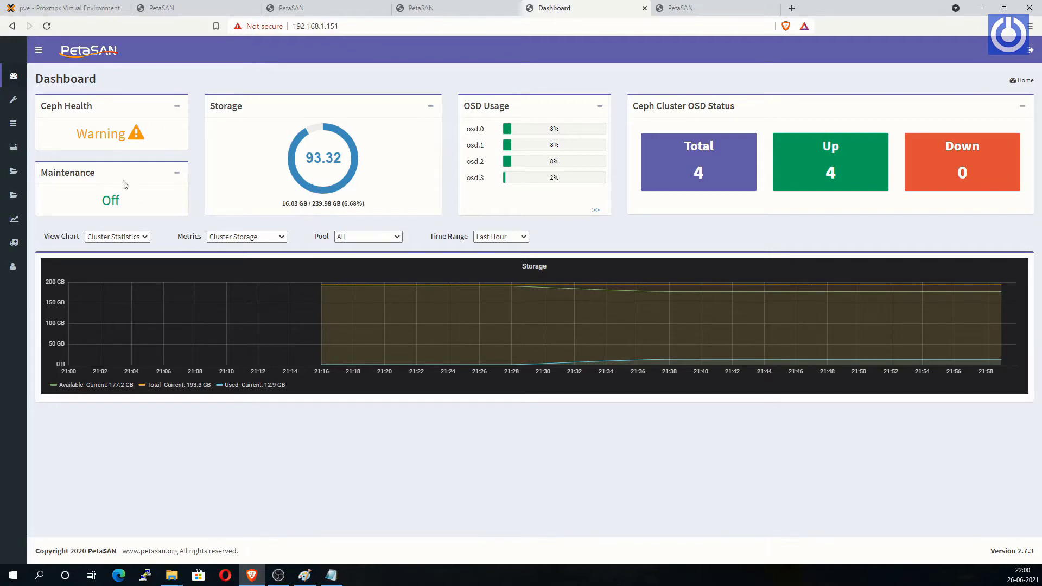
left_click(36, 52)
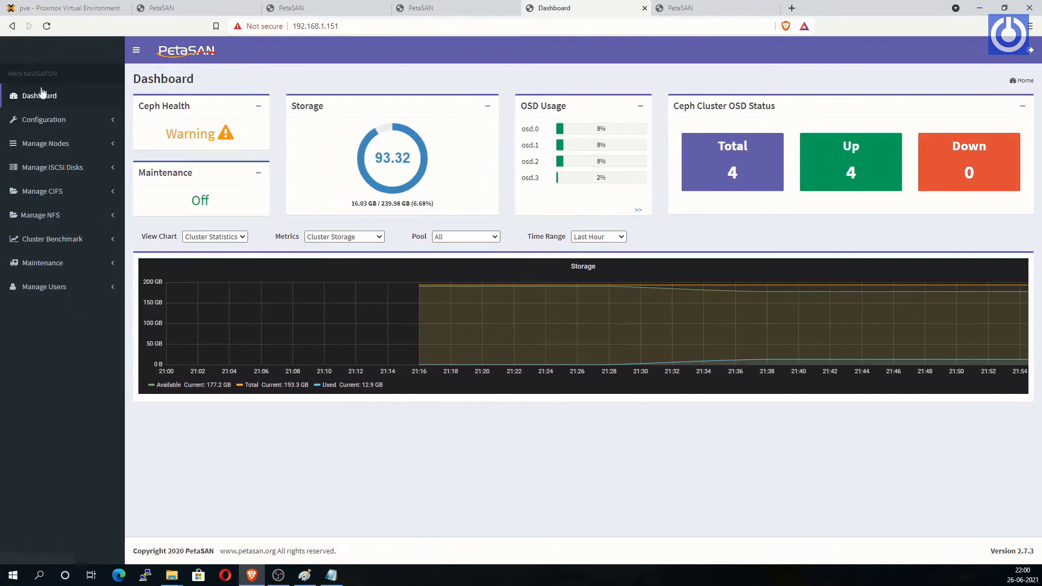
left_click(82, 192)
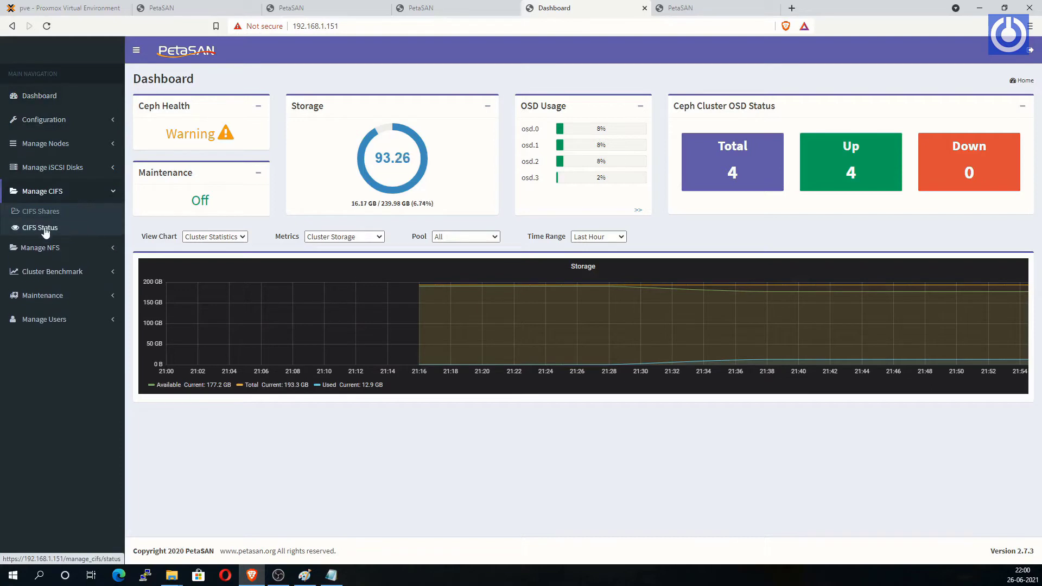
left_click(44, 230)
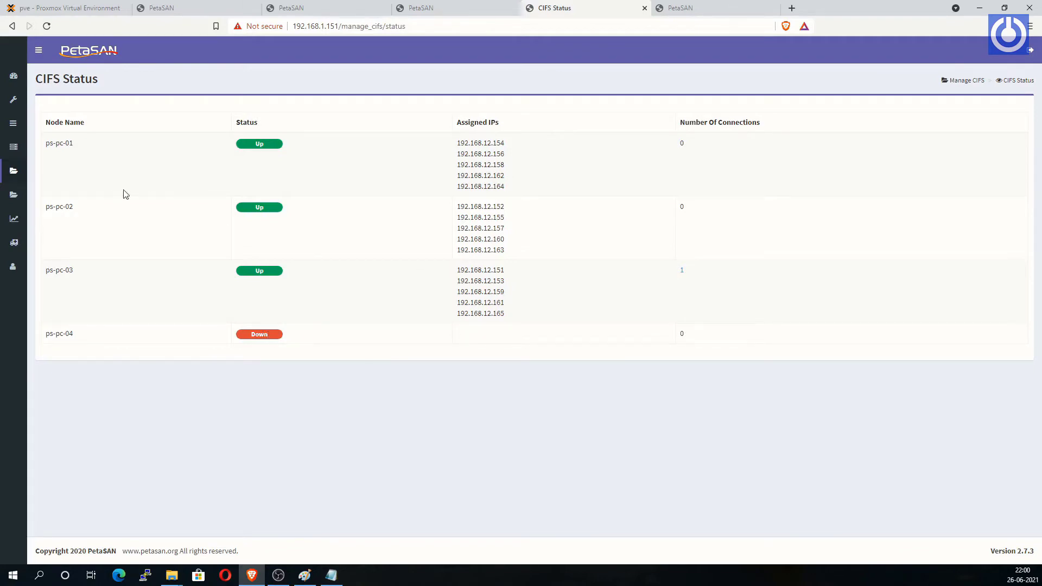
left_click(38, 50)
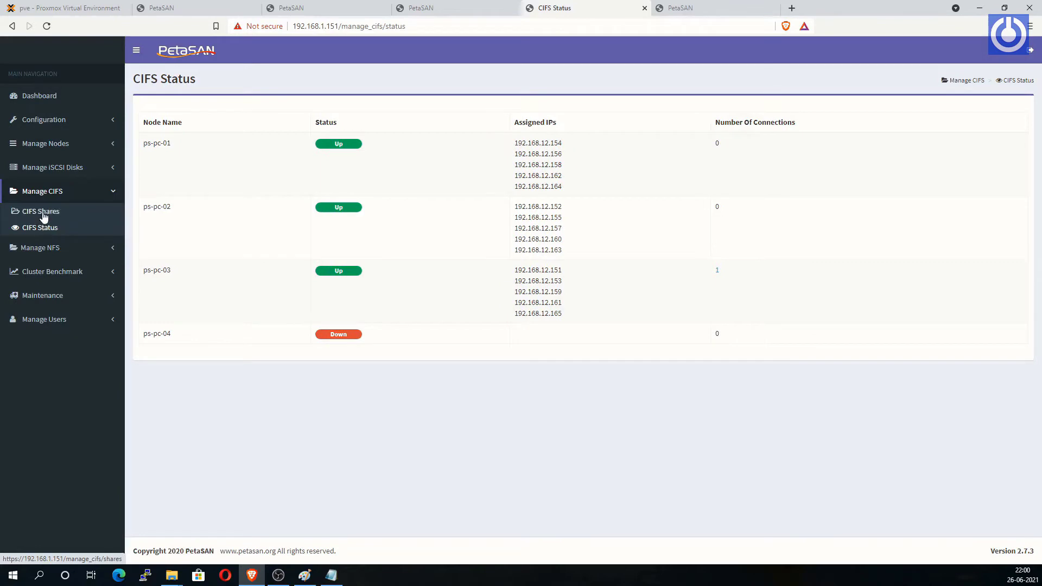
left_click(77, 145)
left_click(51, 163)
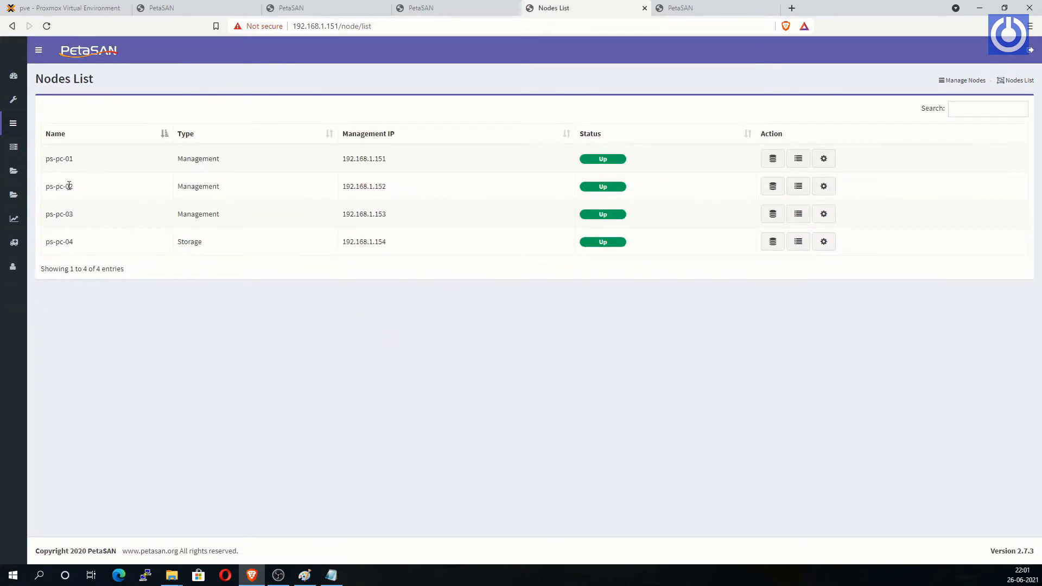
Set the end of the CIFS public IP range to 192.168.12.170 and save the CIFS settings.
left_click(60, 79)
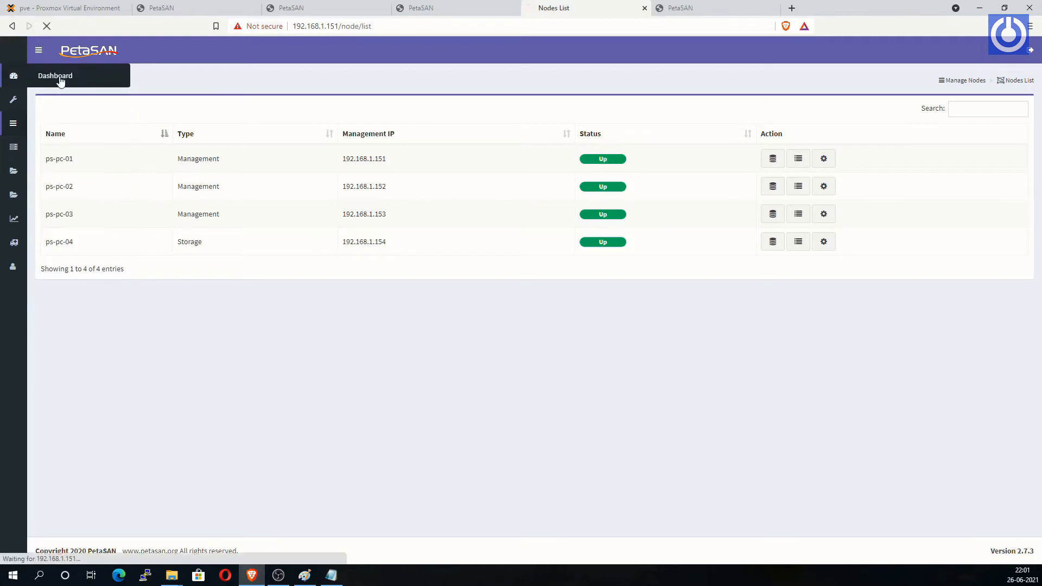
left_click(39, 50)
left_click(69, 120)
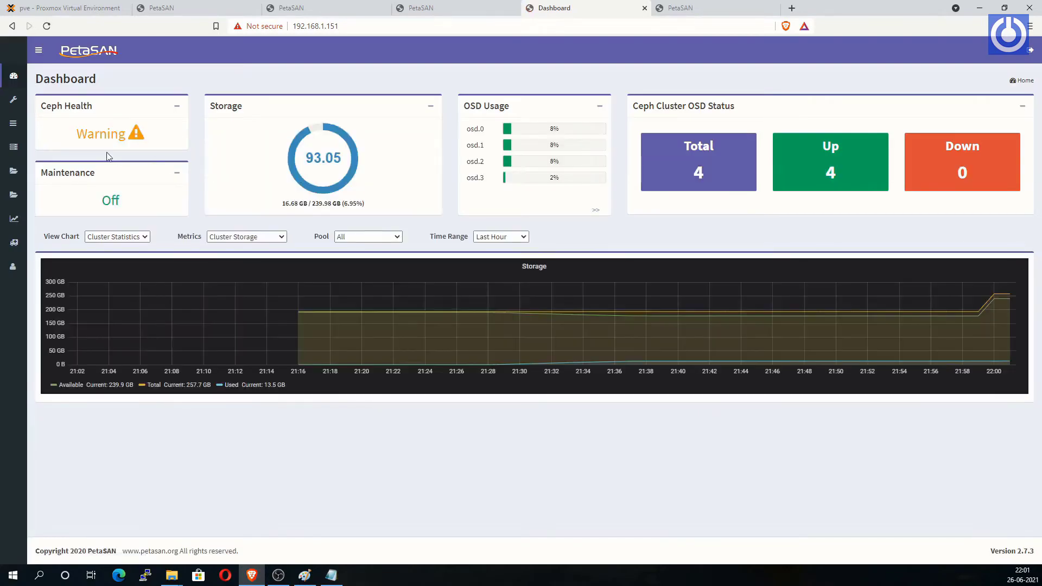
left_click(39, 50)
left_click(53, 126)
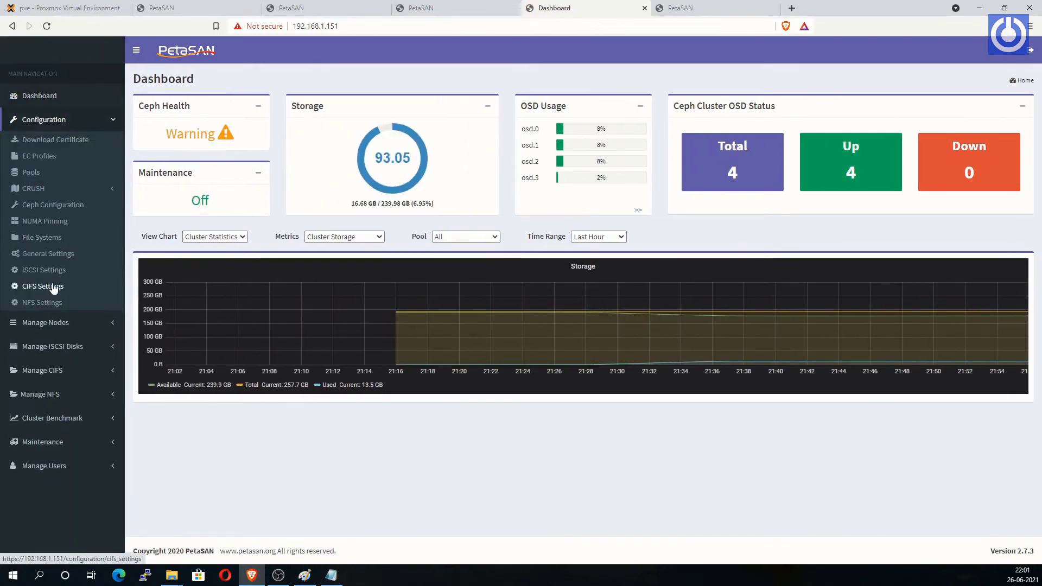
left_click(116, 277)
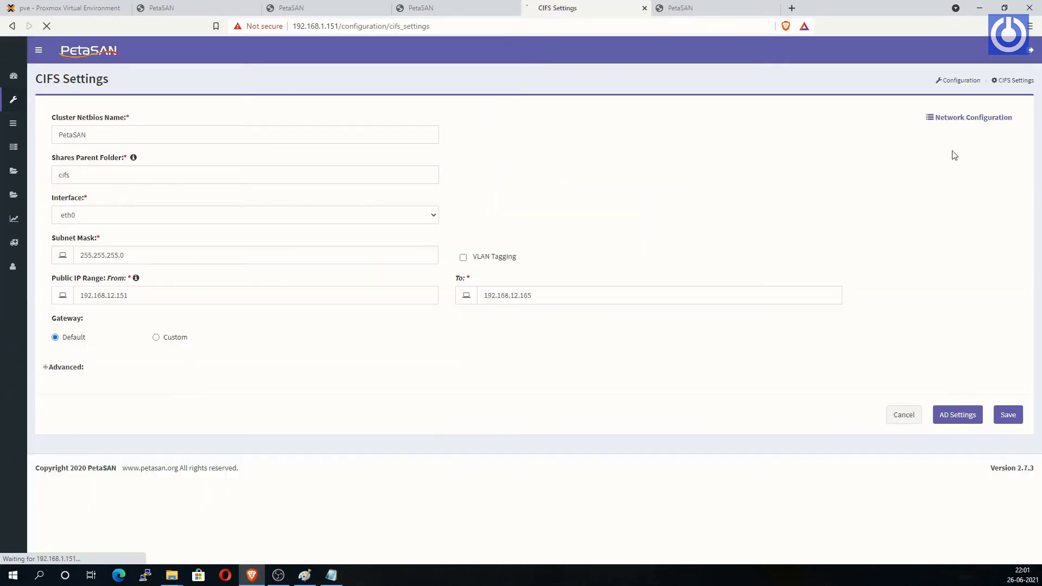
double_click(524, 296)
type("7")
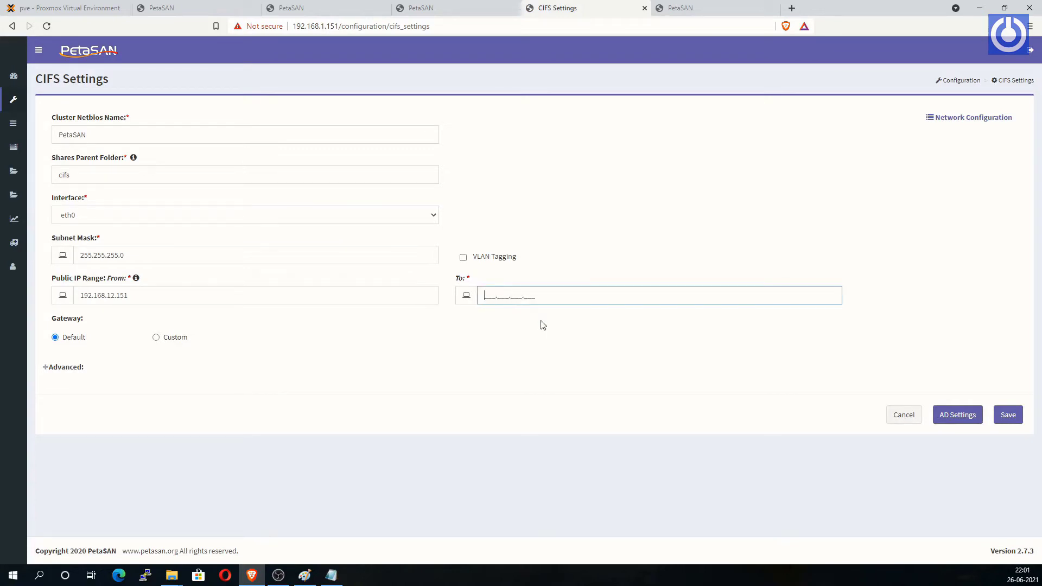
type("192.168.12.170")
left_click(1004, 423)
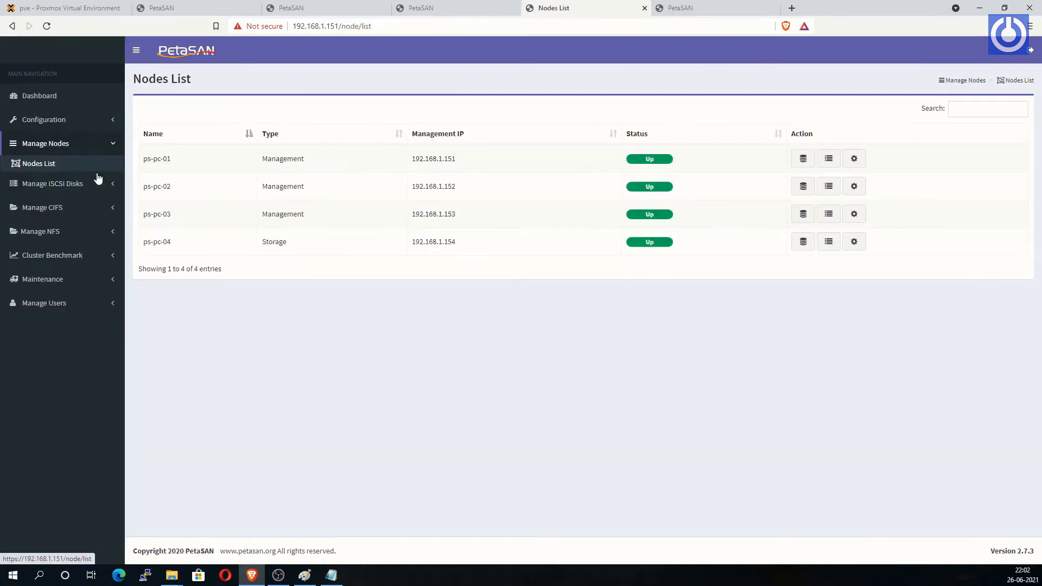
Check the CIFS status and assigned IPs of all cluster nodes, and view the cluster dashboard.
left_click(44, 229)
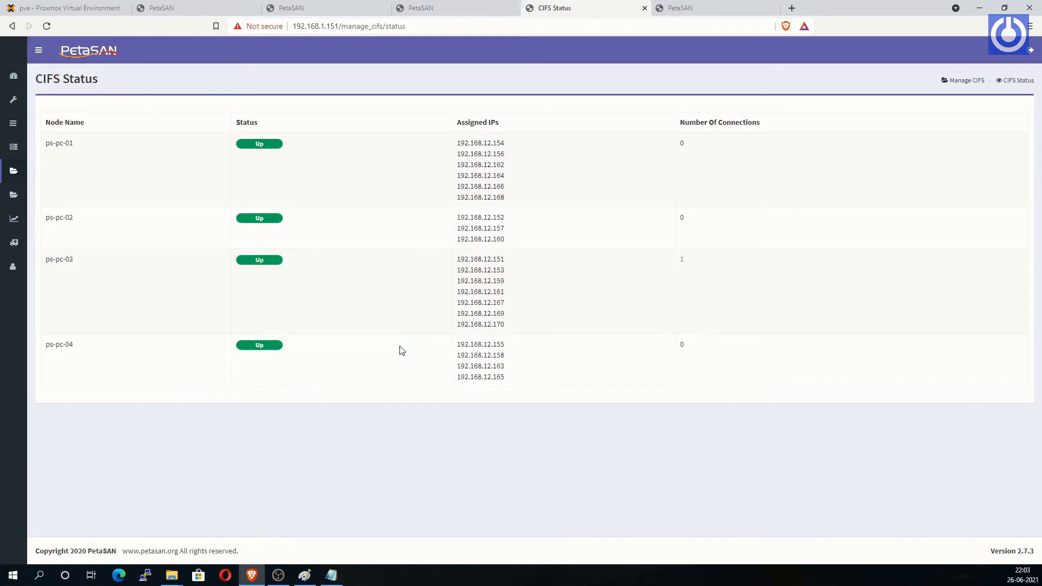
left_click(38, 50)
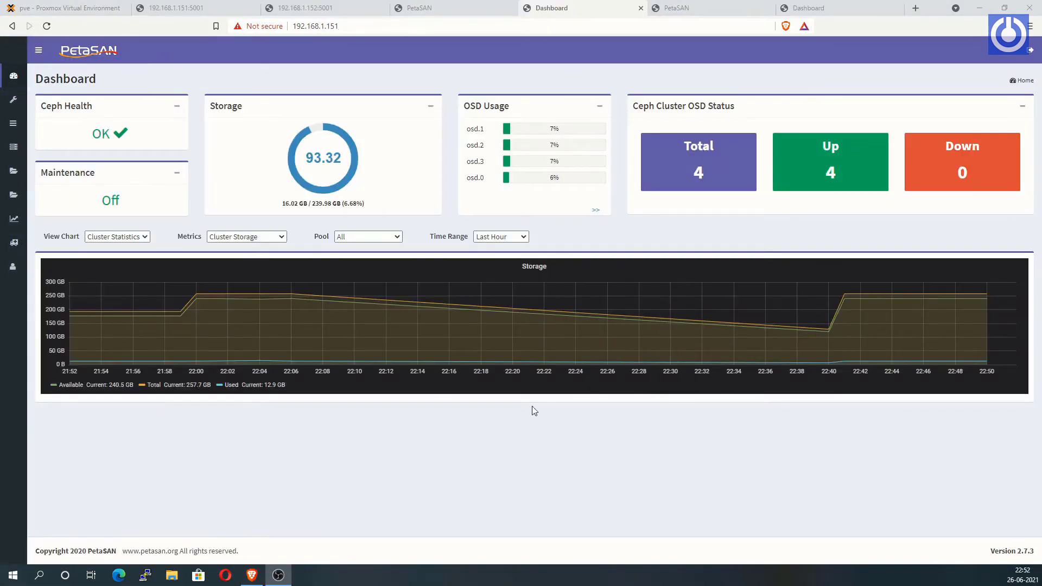
left_click(521, 432)
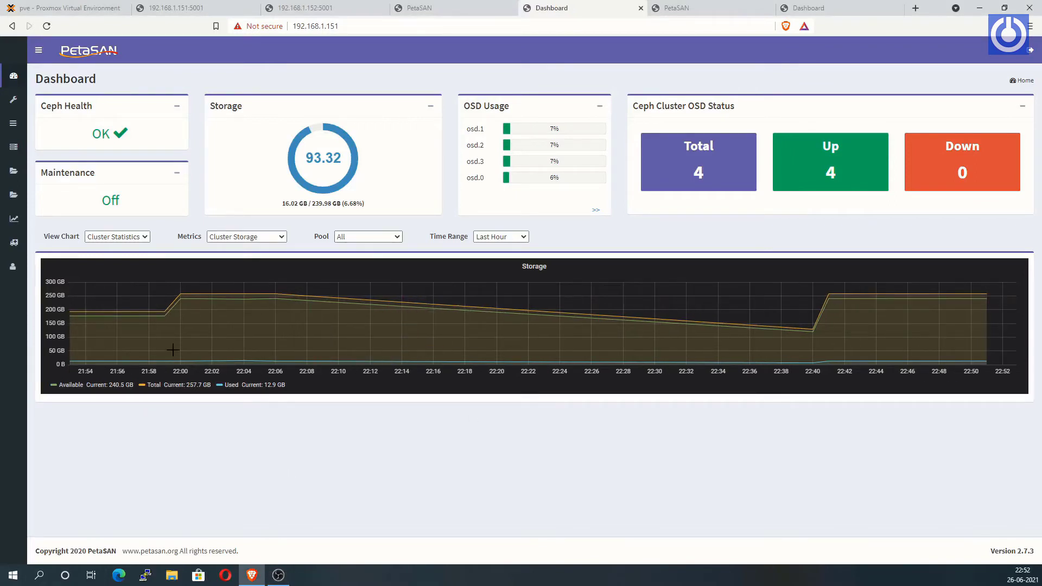
Review the name, type, management IP and status of each node in the nodes list, especially ps-pc-04.
left_click(38, 49)
left_click(74, 145)
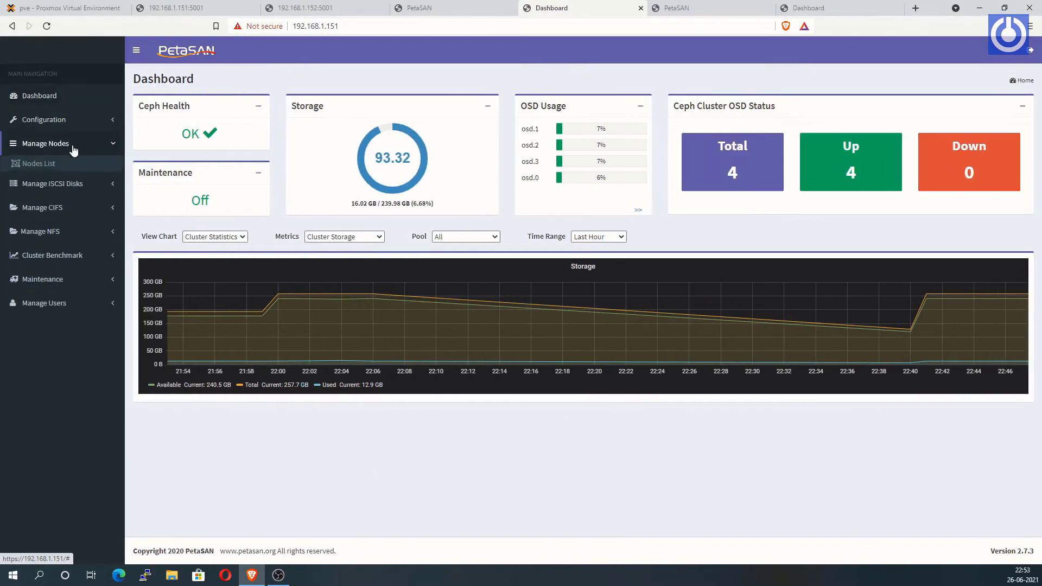
left_click(38, 163)
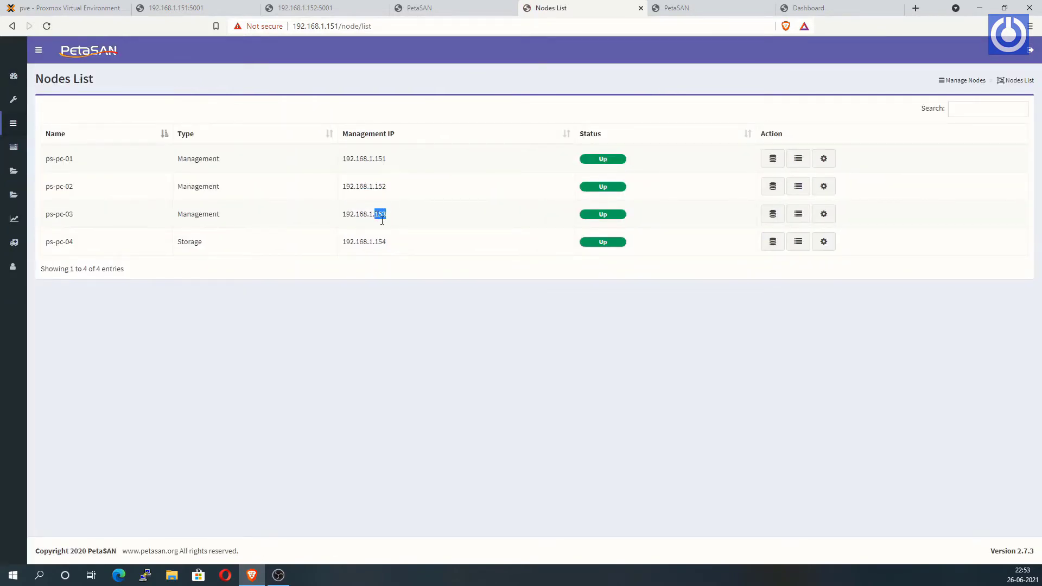
left_click_drag(45, 158, 81, 240)
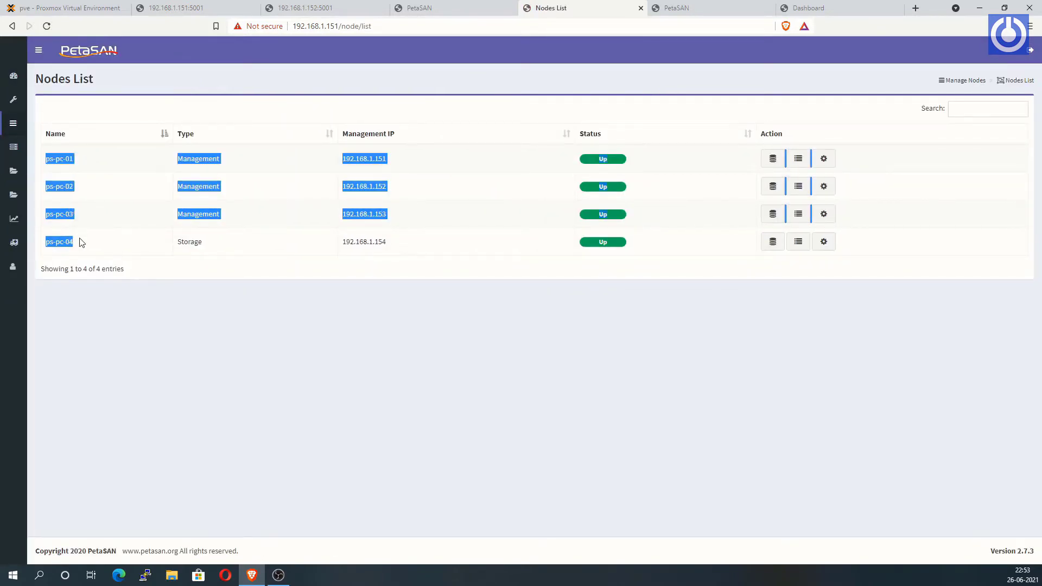
left_click(92, 250)
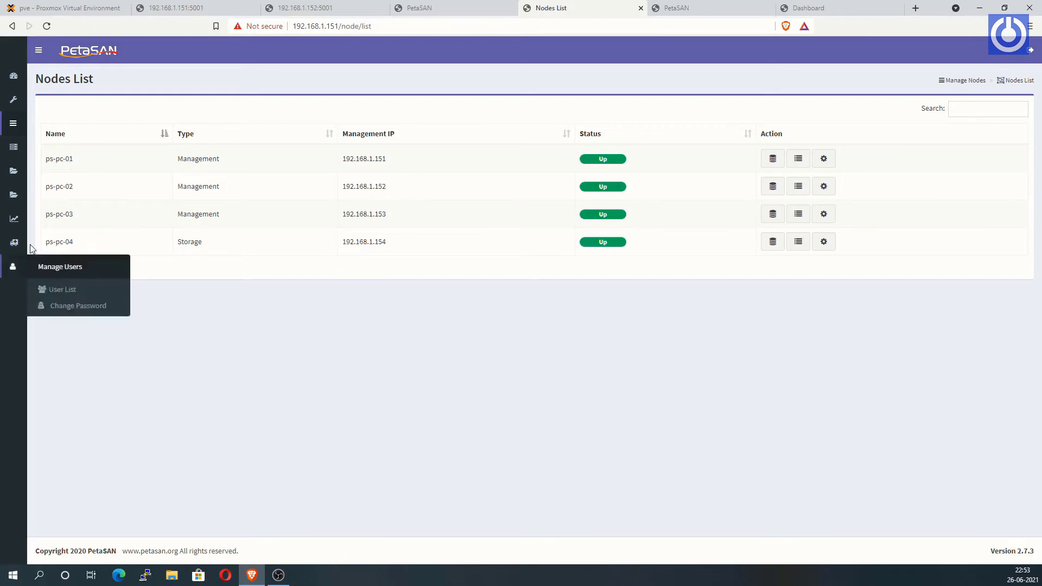
left_click_drag(46, 240, 807, 242)
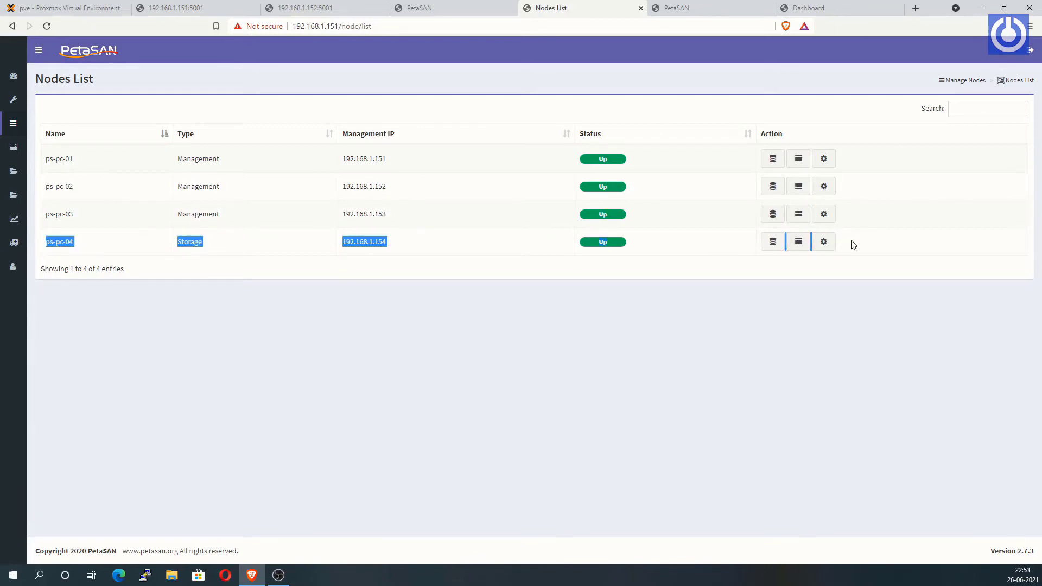
left_click_drag(34, 253, 416, 248)
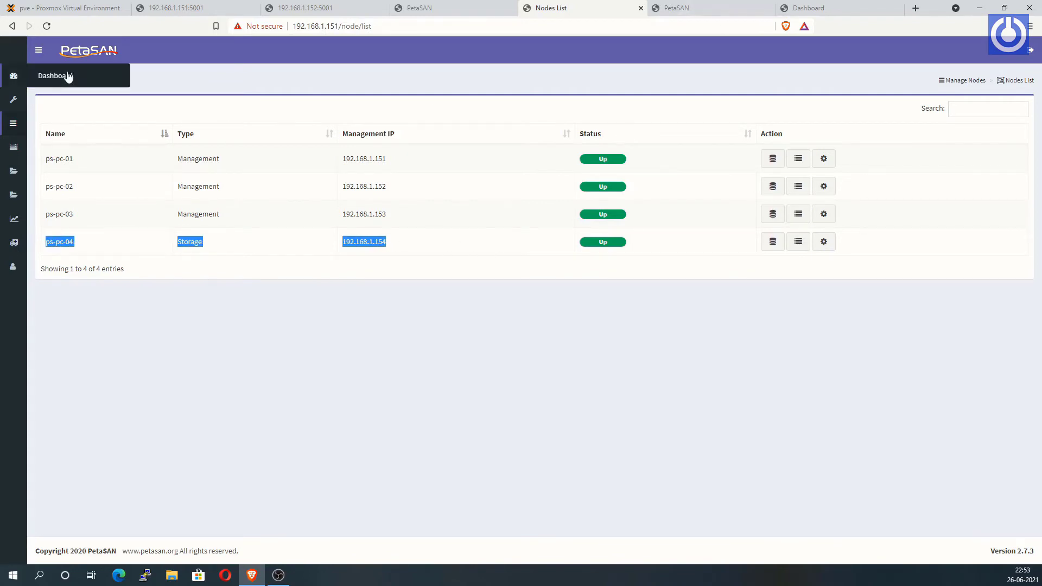
Examine the Ceph health, storage usage and OSD usage on the cluster dashboard.
left_click(39, 50)
left_click(33, 97)
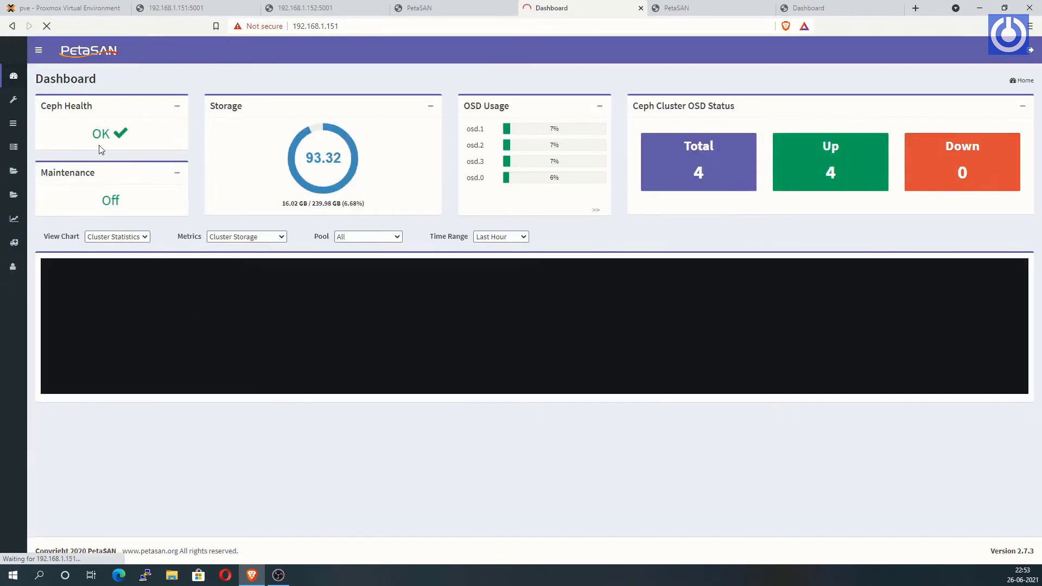
left_click_drag(100, 149, 134, 129)
left_click_drag(272, 201, 375, 205)
left_click_drag(466, 126, 509, 199)
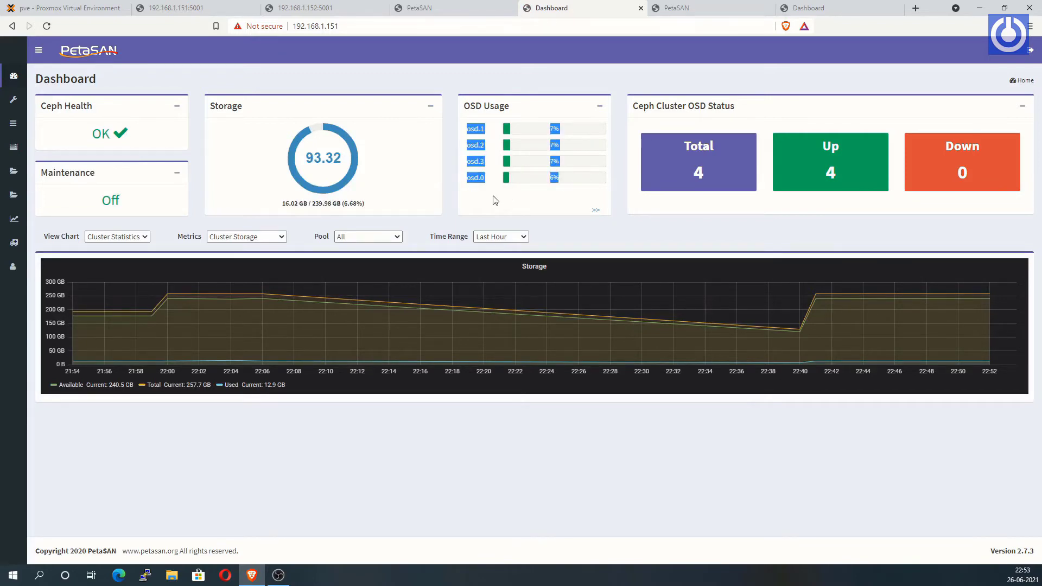
left_click(494, 199)
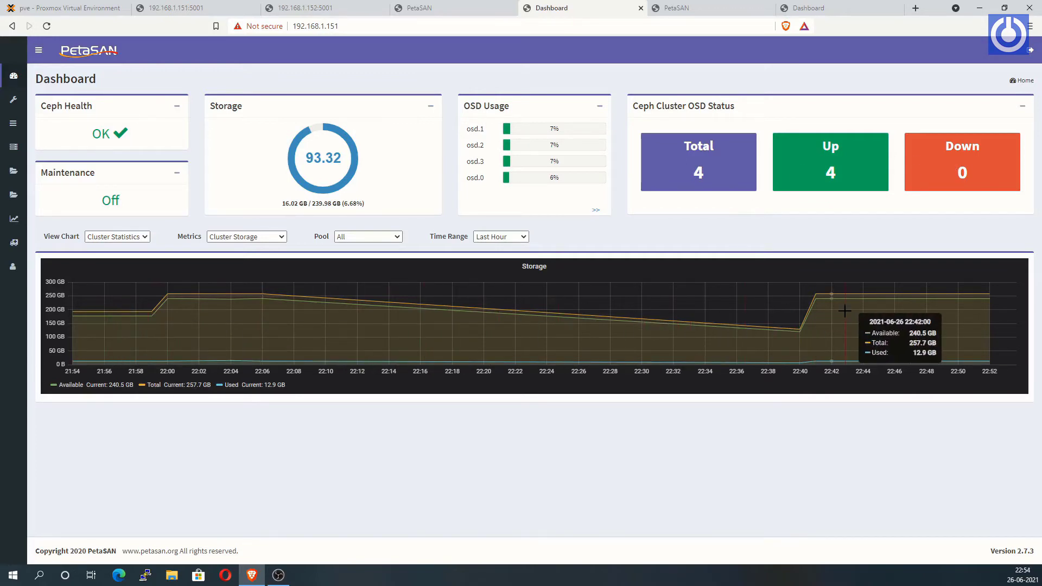
Show the node statistics for ps-pc-04 and view its CPU and Memory charts.
left_click(133, 237)
left_click(126, 256)
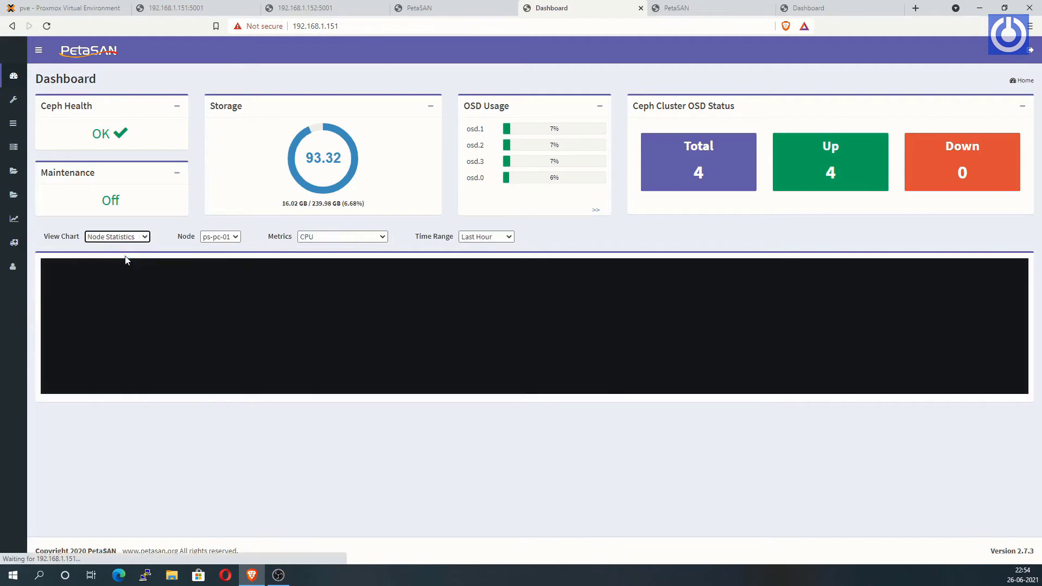
left_click(220, 237)
left_click(227, 278)
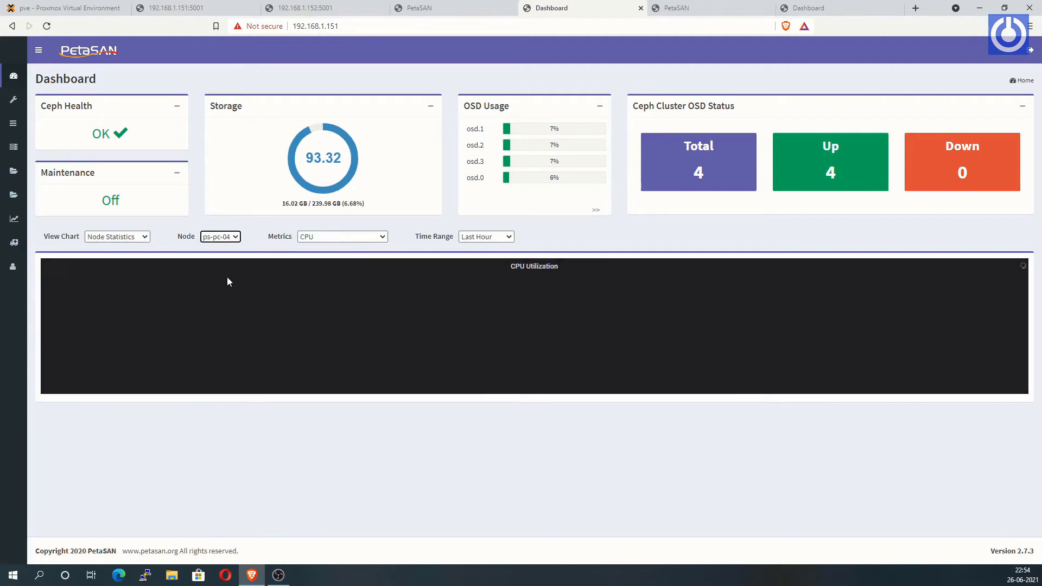
left_click(384, 237)
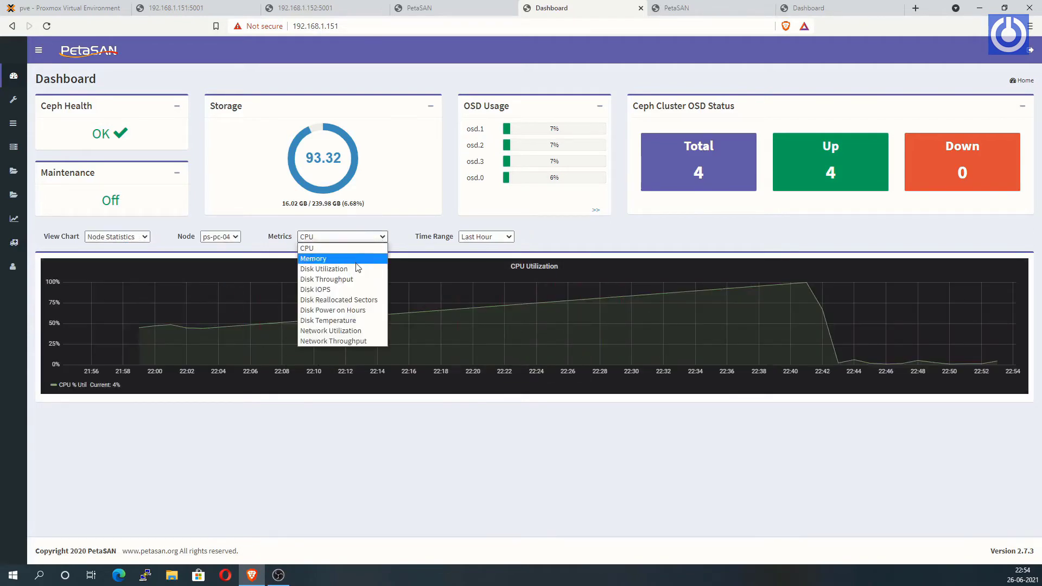
left_click(357, 261)
View the Disk Throughput chart of ps-pc-04 and return the dashboard chart to Cluster Statistics.
left_click(382, 237)
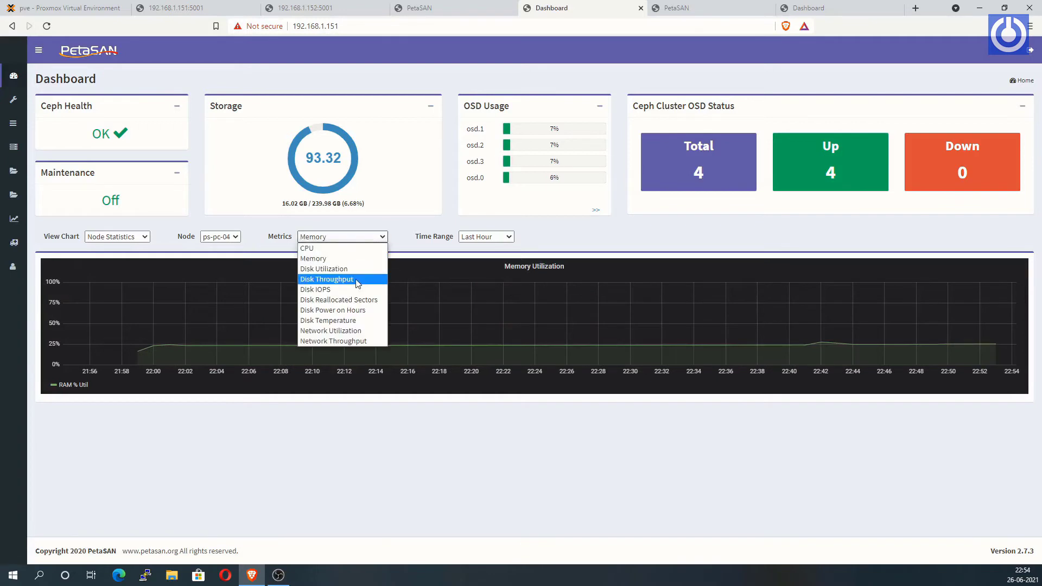
left_click(357, 280)
left_click(383, 237)
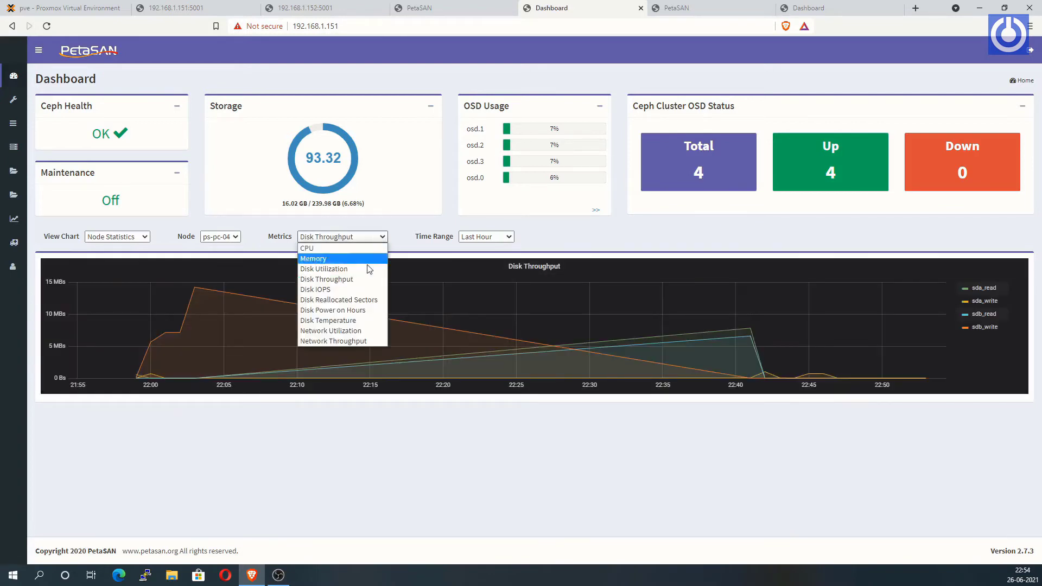
left_click(356, 253)
left_click(147, 237)
left_click(114, 254)
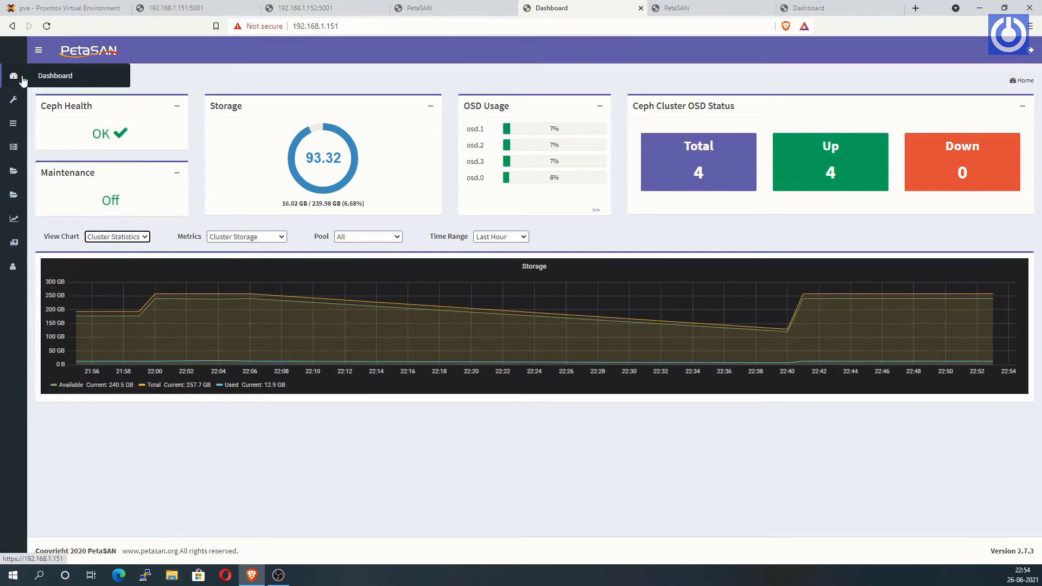
Create the CIFS share LCTDATA1 on the cephfs file system with the default layout, browseable and with no authentication.
left_click(38, 50)
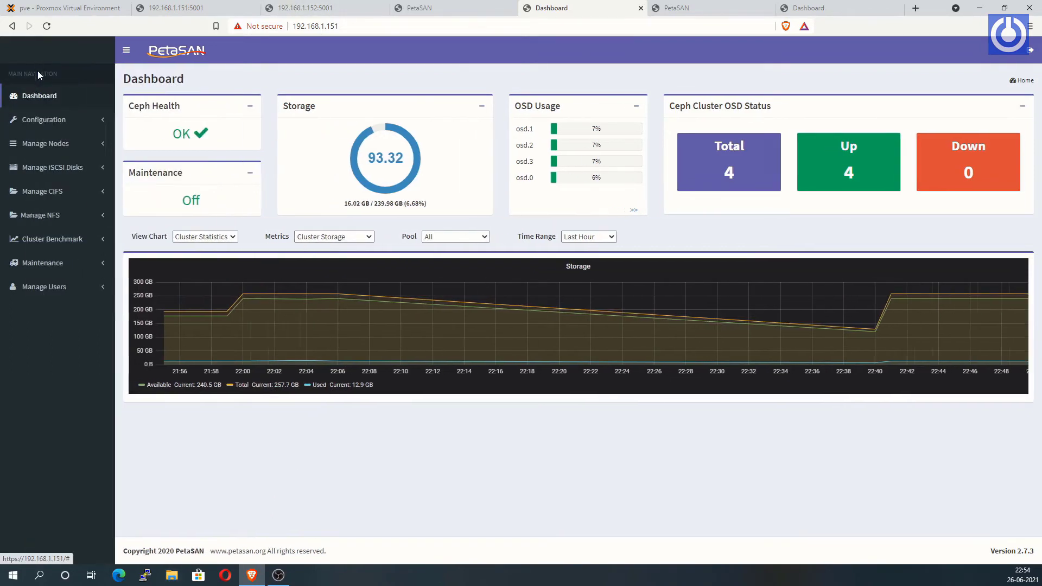
left_click(96, 193)
left_click(63, 213)
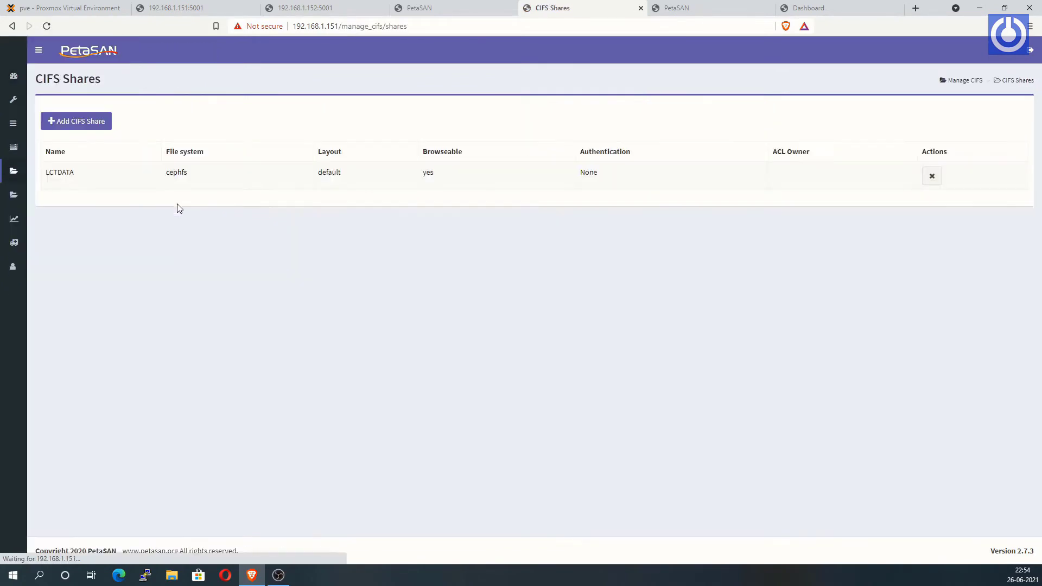
left_click(83, 125)
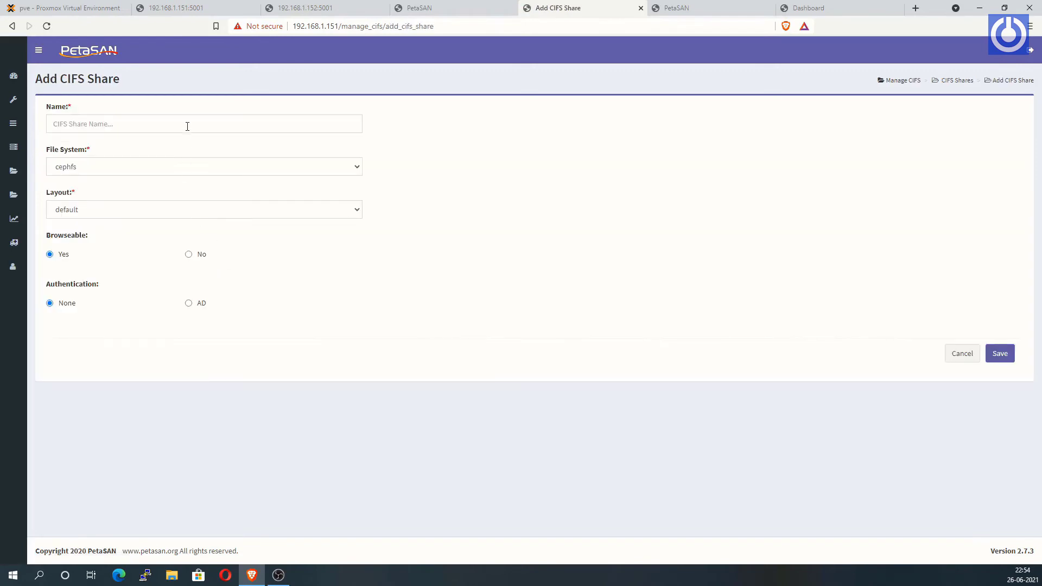
left_click(187, 125)
type("LCTDATA1")
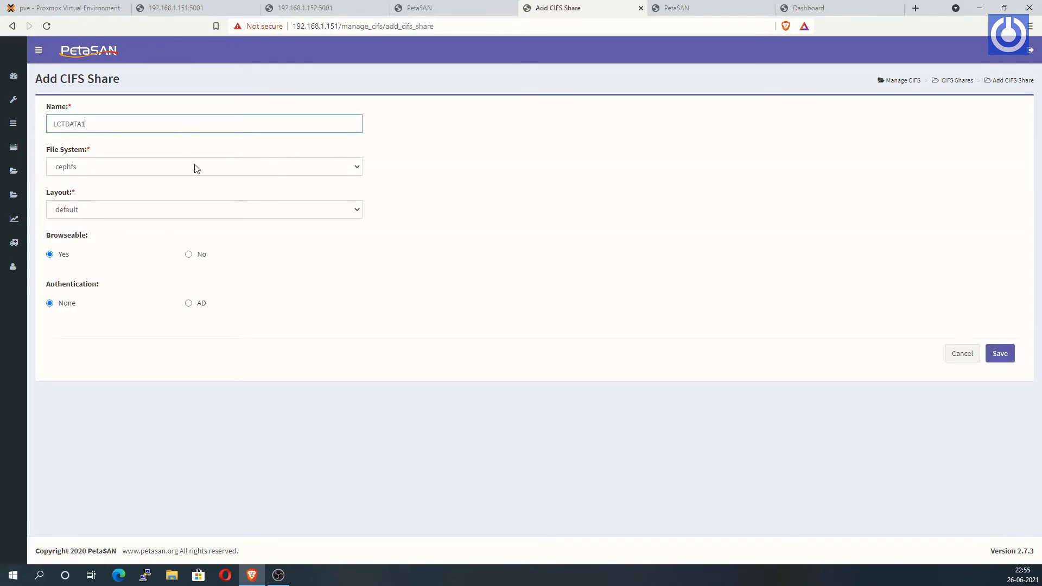
left_click(1002, 355)
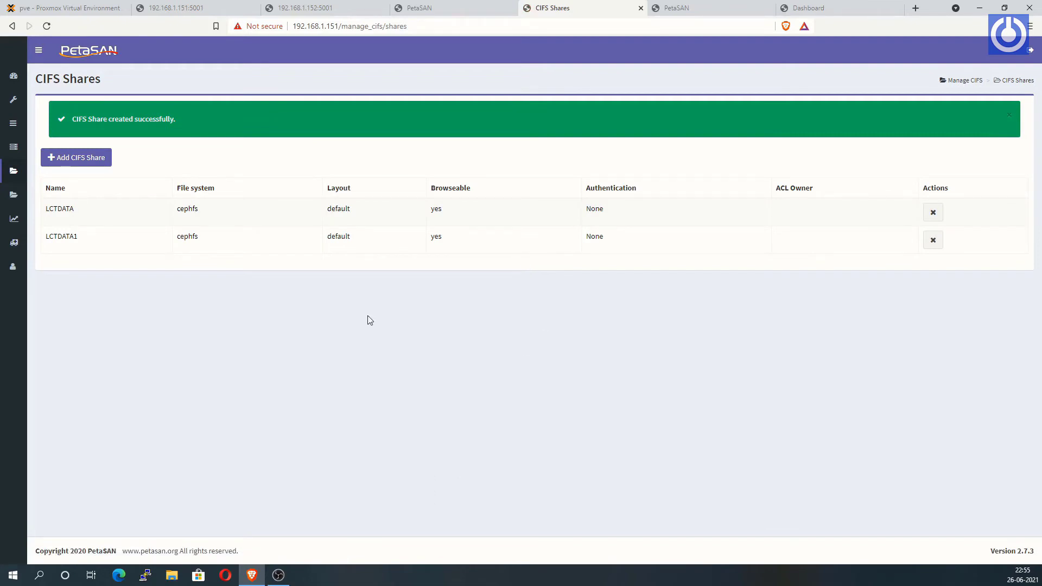
Switch to File Explorer and browse to the network location \\PetaSAN.
left_click(173, 576)
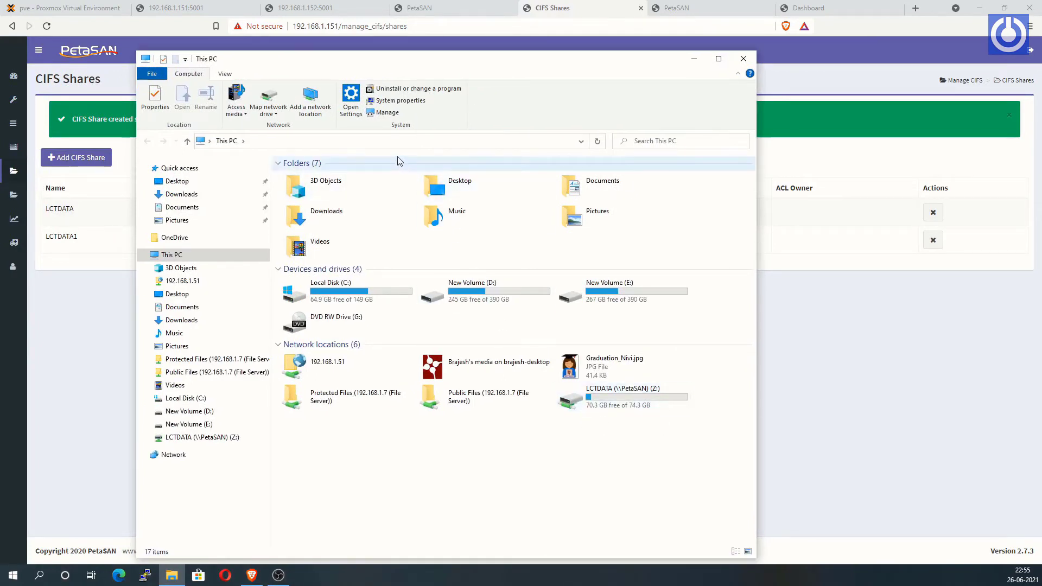
left_click(365, 140)
left_click(364, 140)
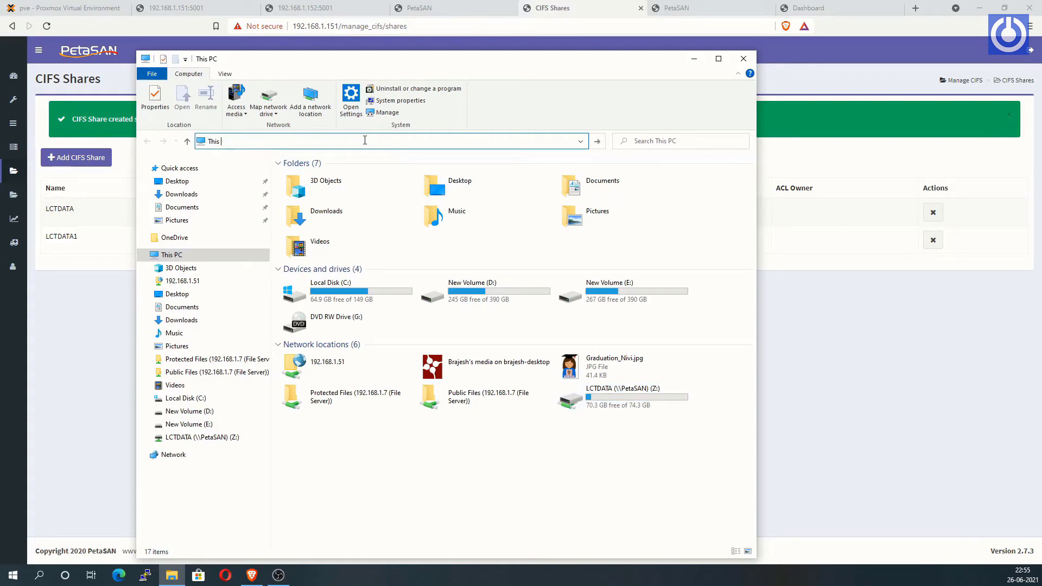
key("BackSpace")
key("BackSpace")
key("BackSpace")
key("BackSpace")
key("BackSpace")
type("\\\\")
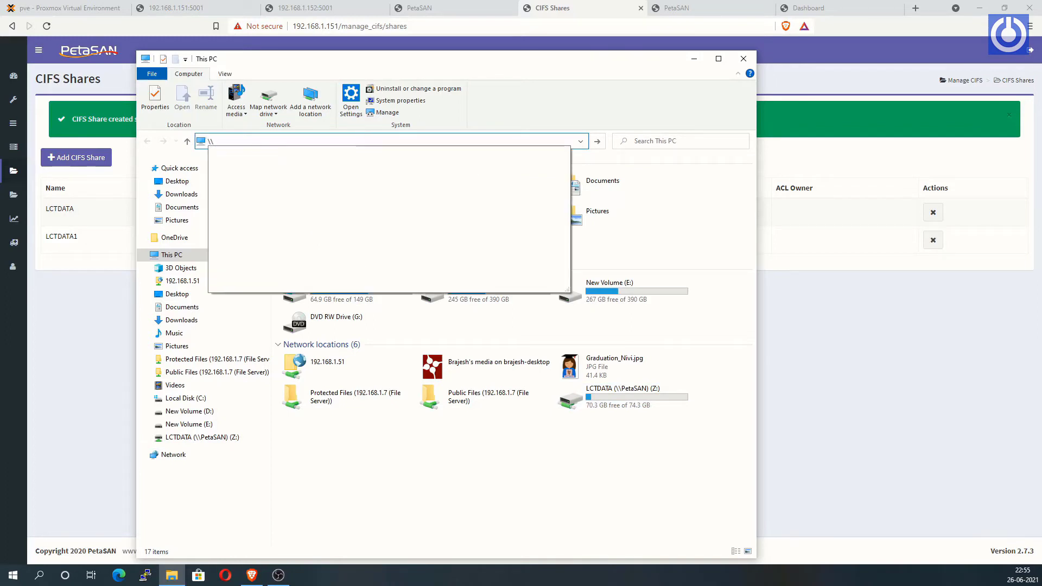
type("pe")
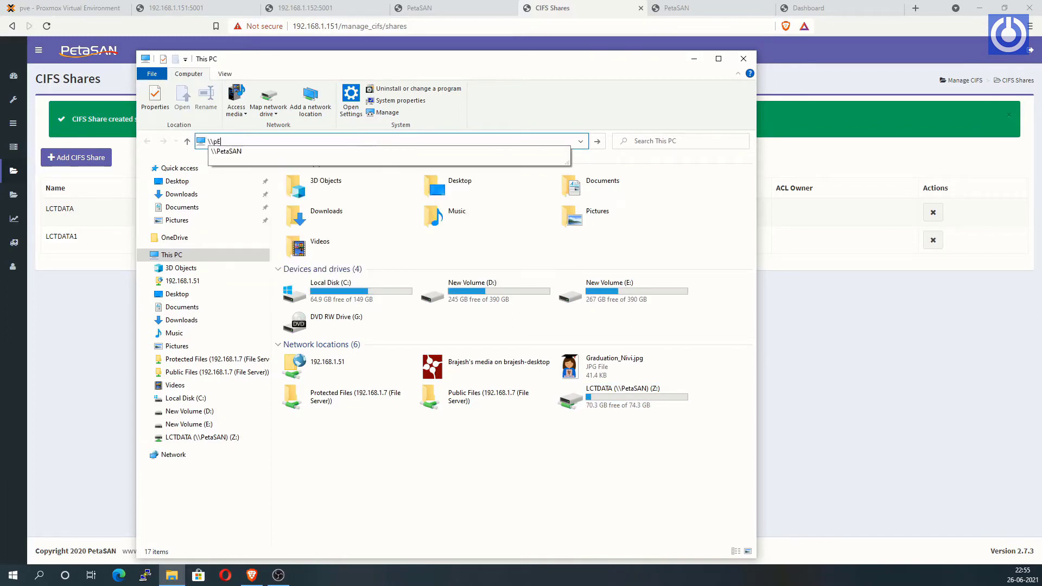
type("TA")
key("Down")
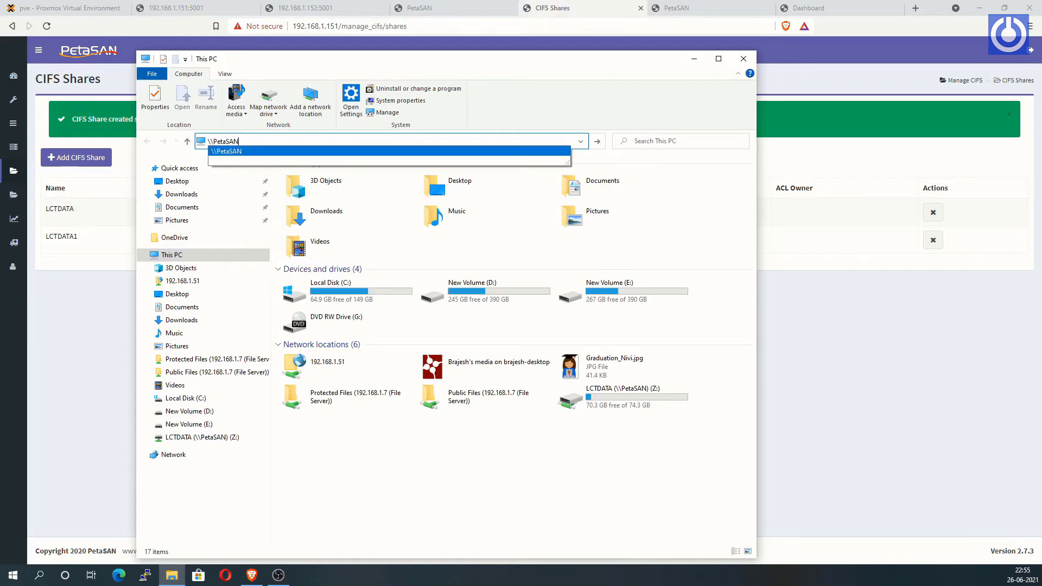
key("Return")
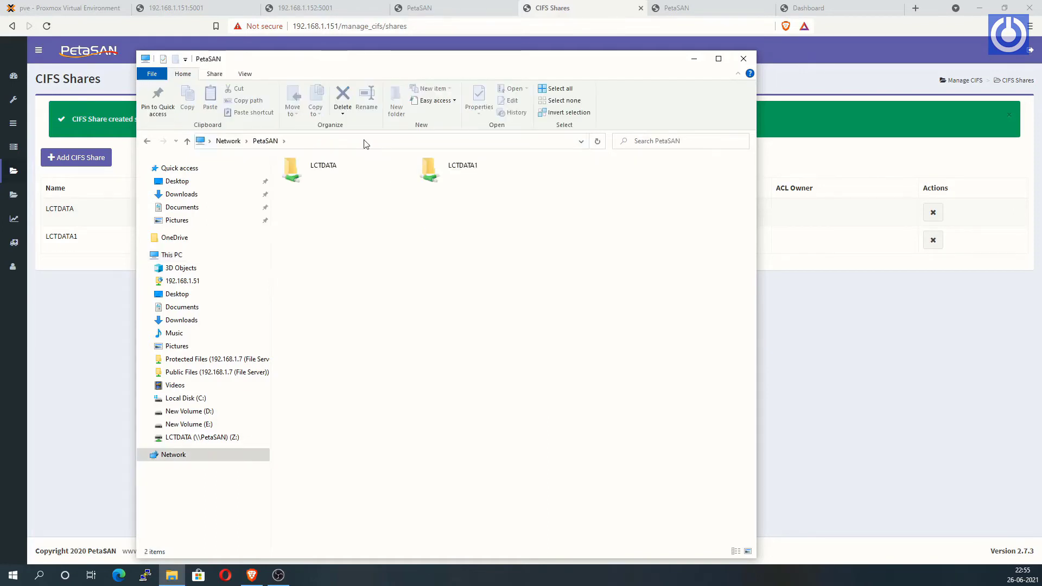
Map the LCTDATA1 share as network drive Y: with reconnection at sign-in.
right_click(433, 178)
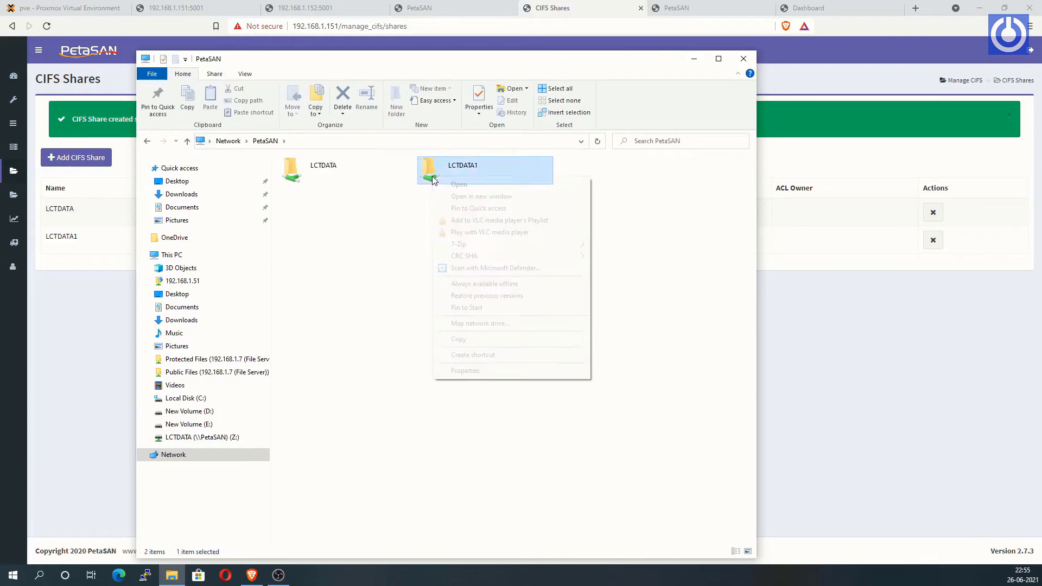
left_click(474, 326)
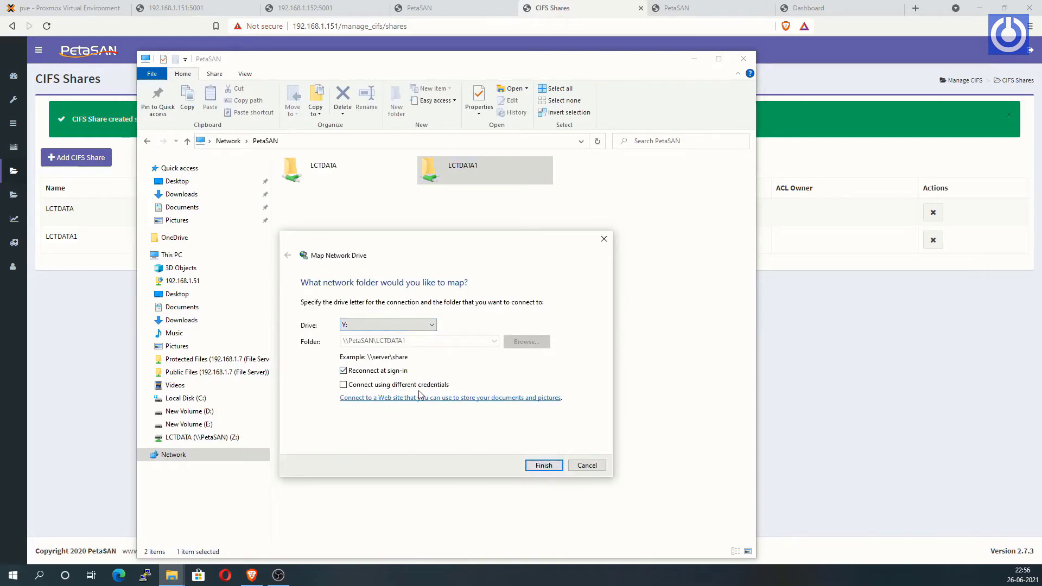
left_click(548, 466)
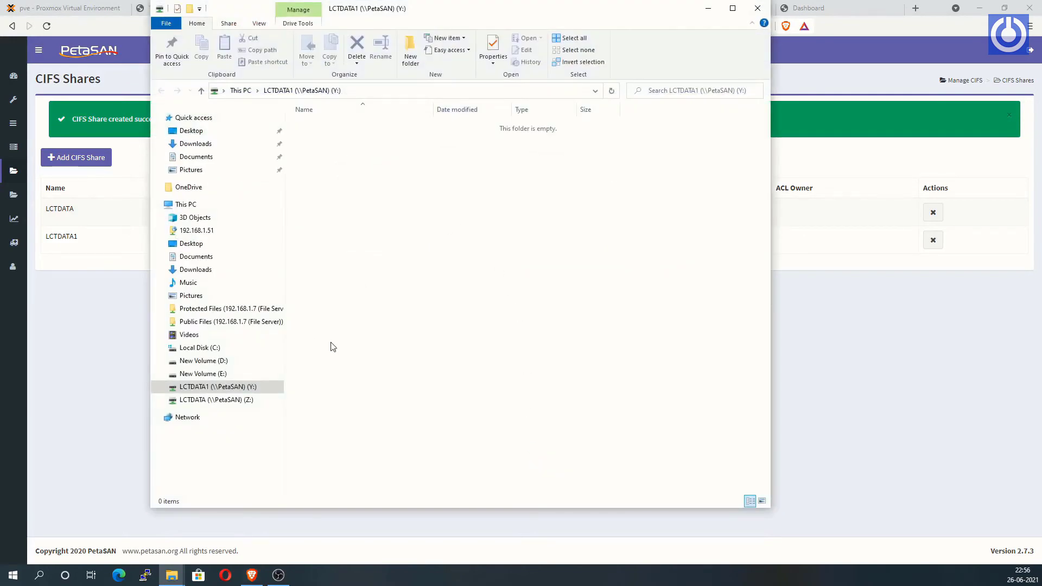
Check the mapped LCTDATA1 (Y:) drive among the network locations in This PC and open it.
left_click(186, 204)
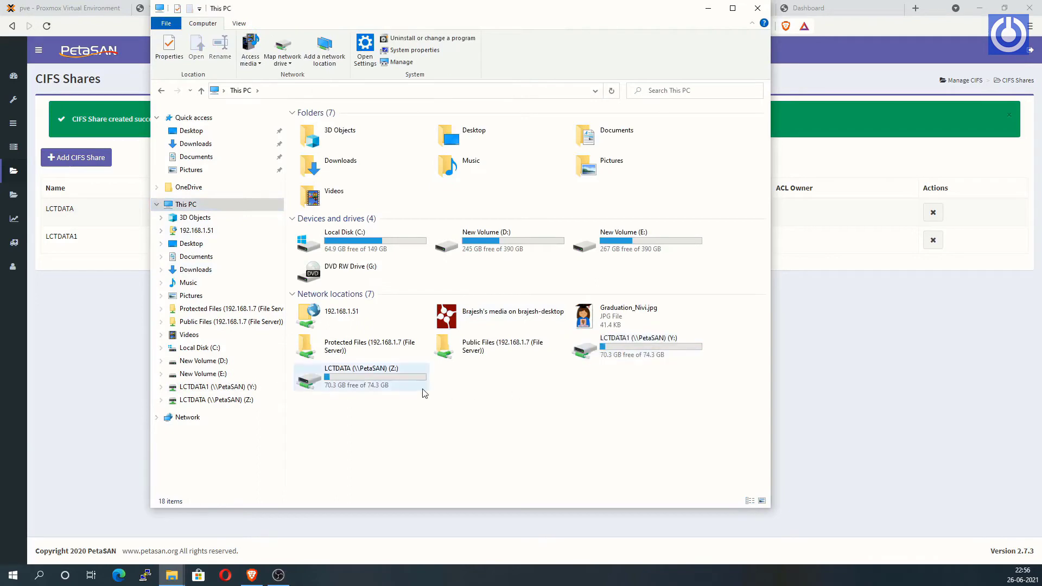
left_click(651, 351)
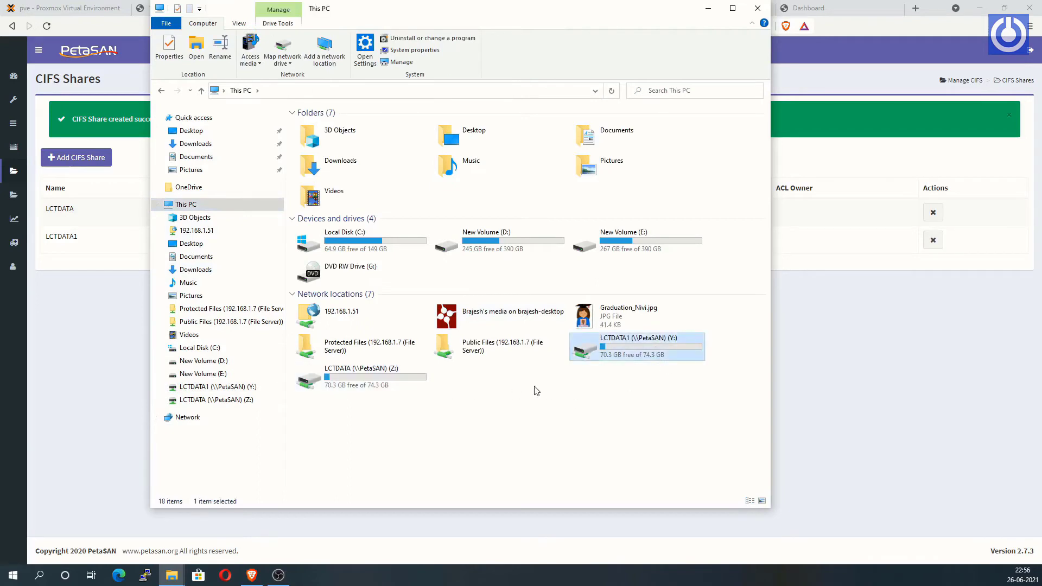
double_click(646, 354)
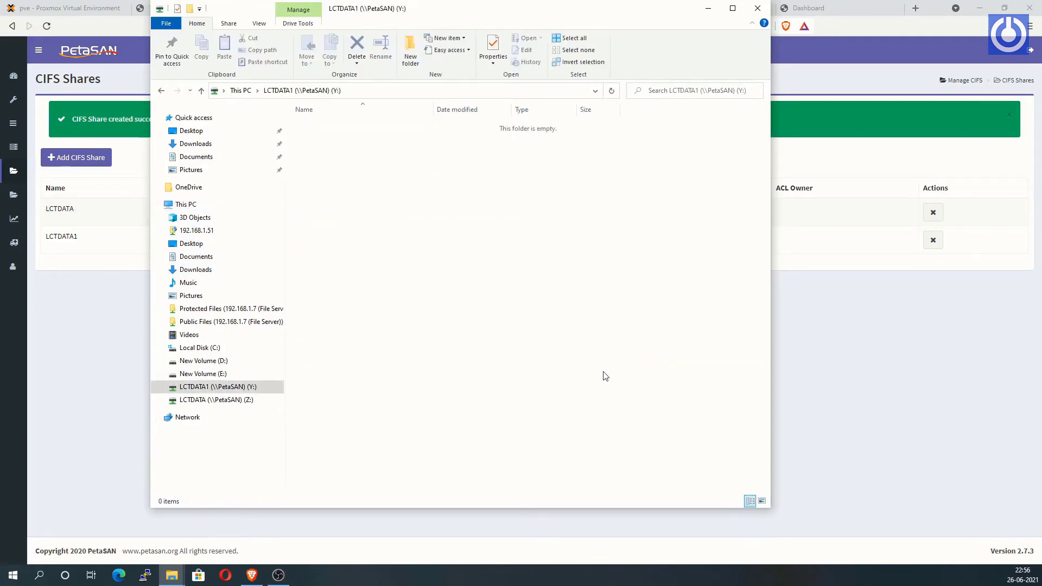
Look into the LCTDATA (Z:) drive, then create a text document named "added 4th node.txt" in the LCTDATA1 (Y:) drive.
left_click(236, 401)
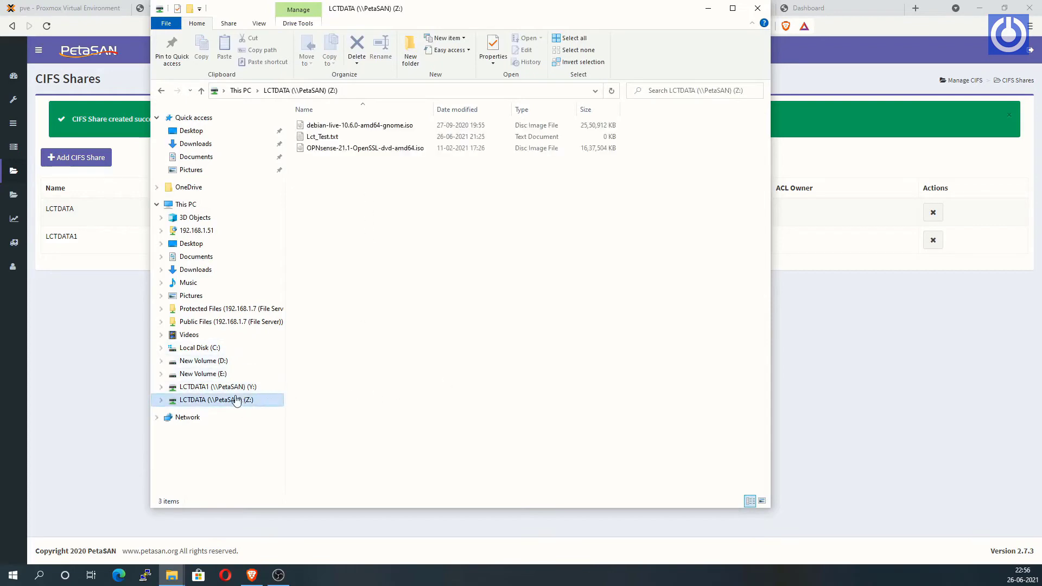
left_click(233, 388)
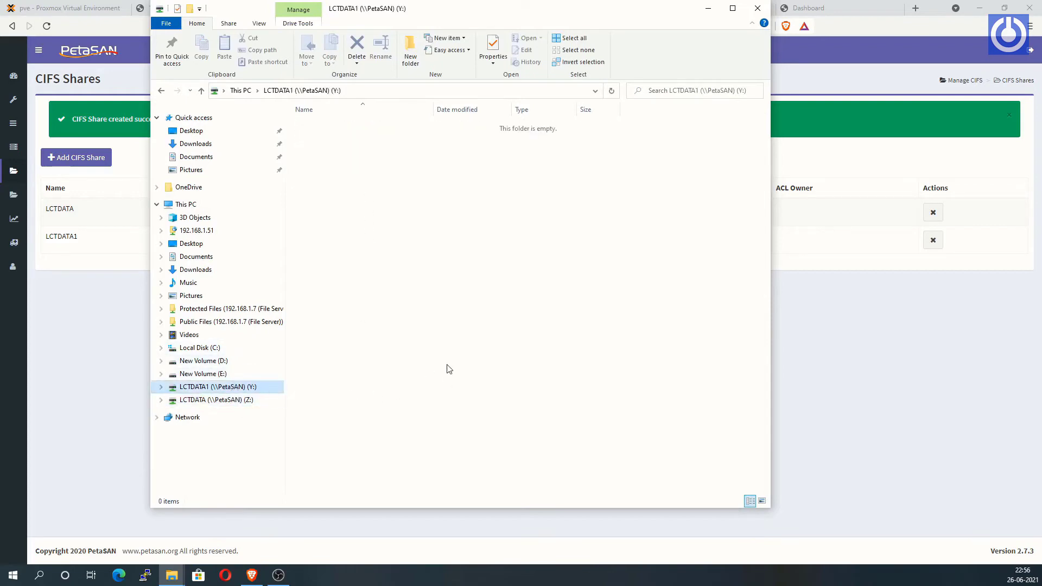
right_click(397, 306)
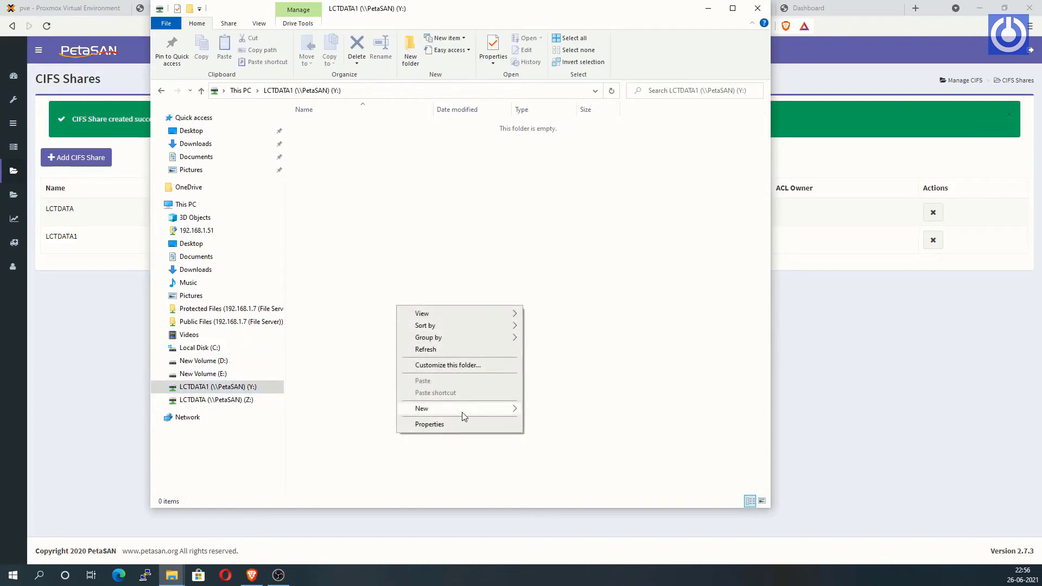
mouse_move(489, 413)
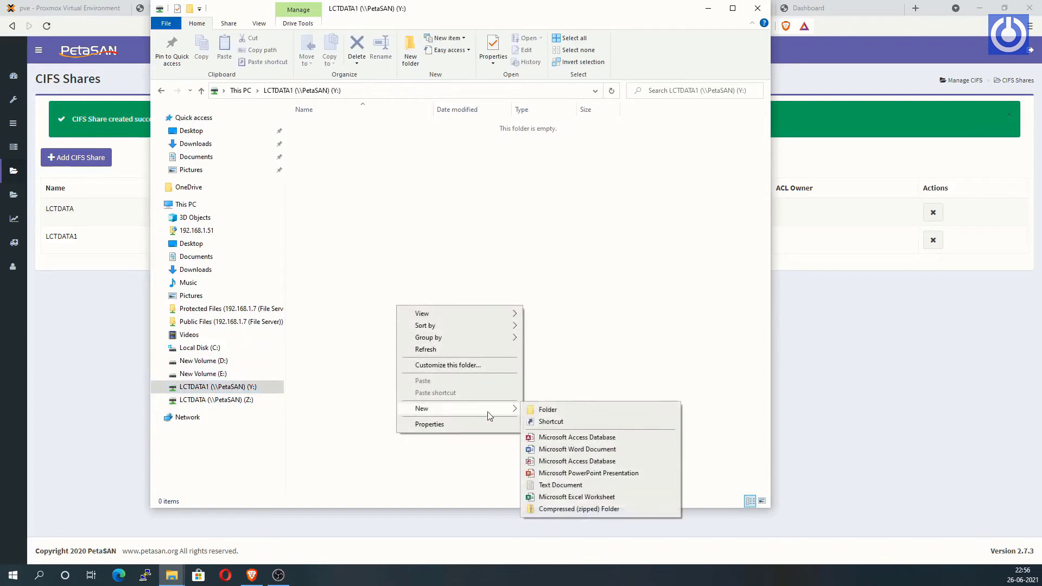
left_click(564, 485)
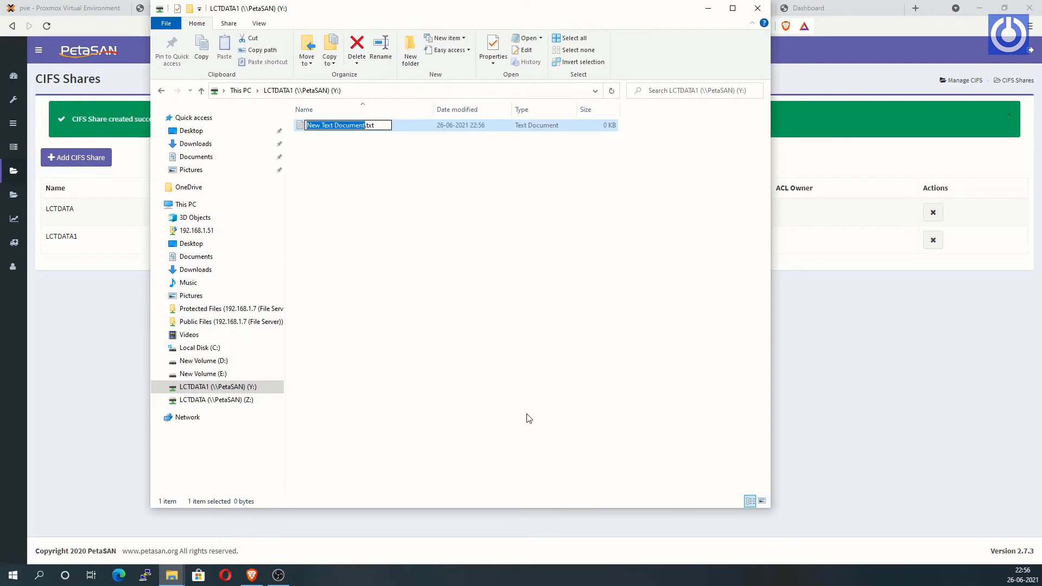
type("added 5th node")
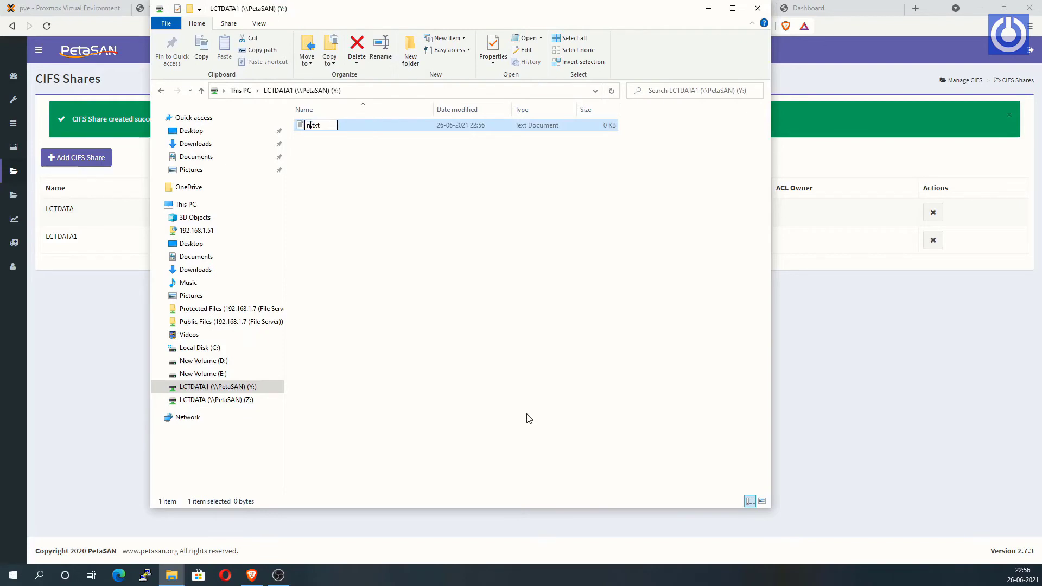
key("Return")
key("F2")
type("added 4th node")
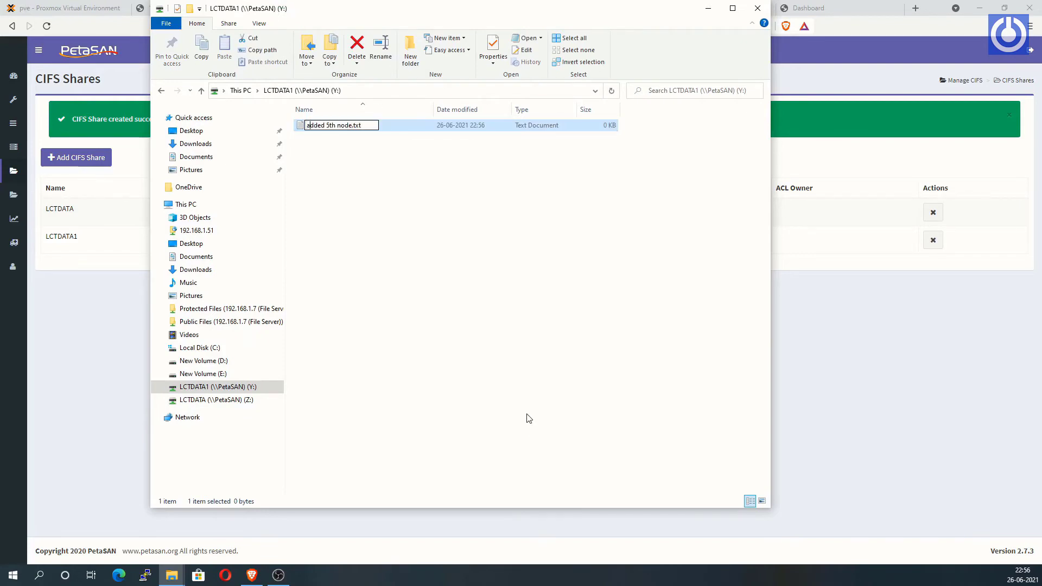
key("Return")
Write "In this way we have added 4th node to our petasan clusters" and "Thanks for watching" in added 4th node.txt, save and close it.
key("Return")
type("In this way we ")
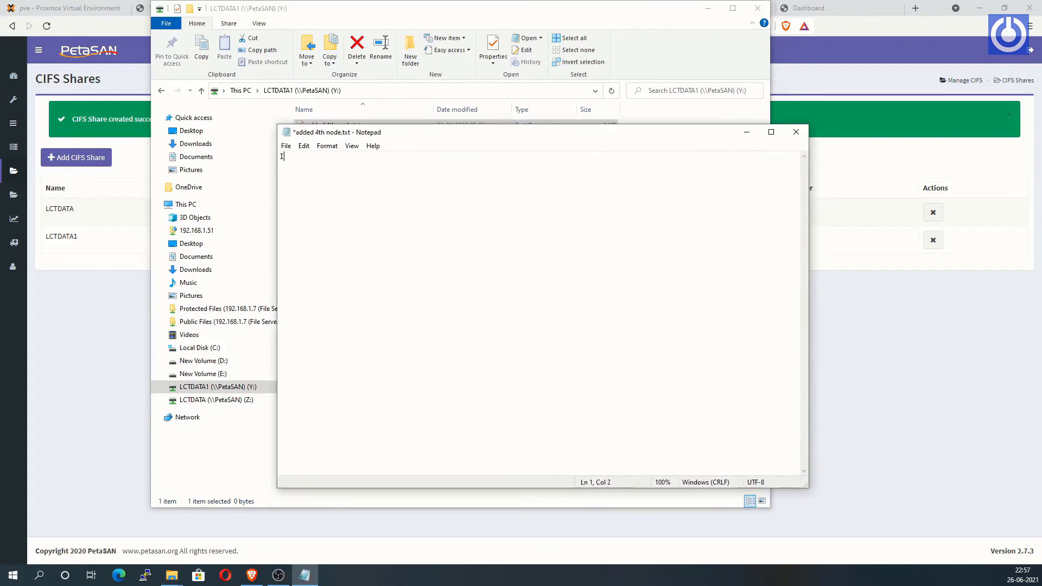
type("have added 4th node to our petasan clusters")
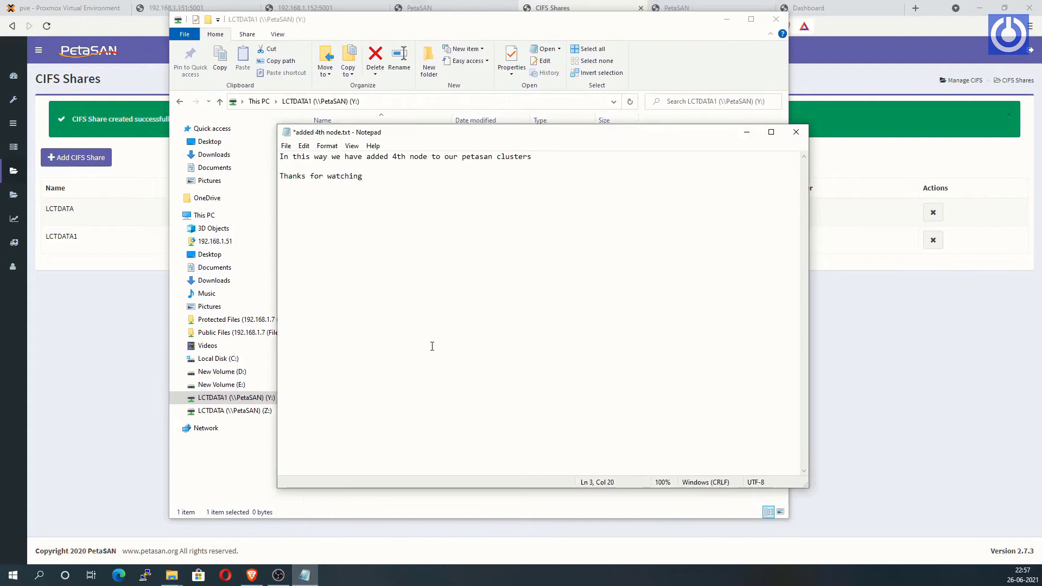
key("ctrl+s")
left_click(796, 132)
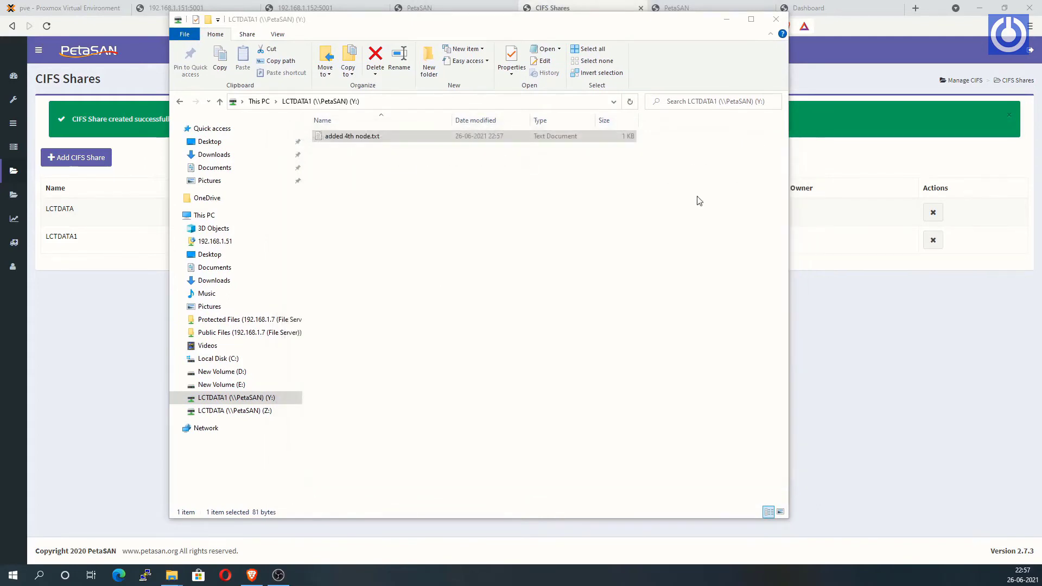
Copy CentOS-8.3.2011-x86_64-boot.iso from the Pendrive folder into the LCTDATA1 (Y:) drive, then minimize File Explorer.
key("ctrl+v")
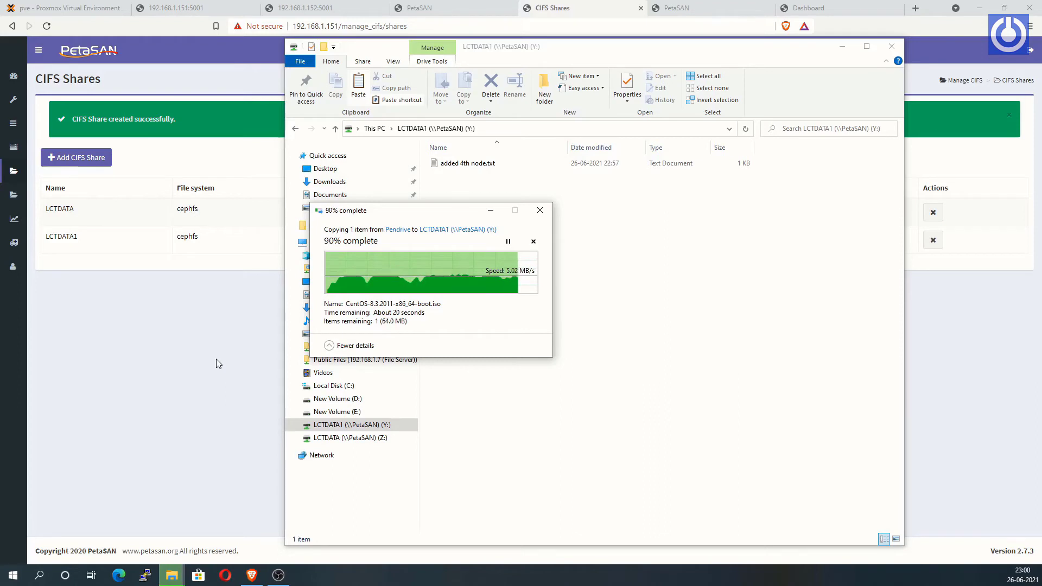
left_click(510, 191)
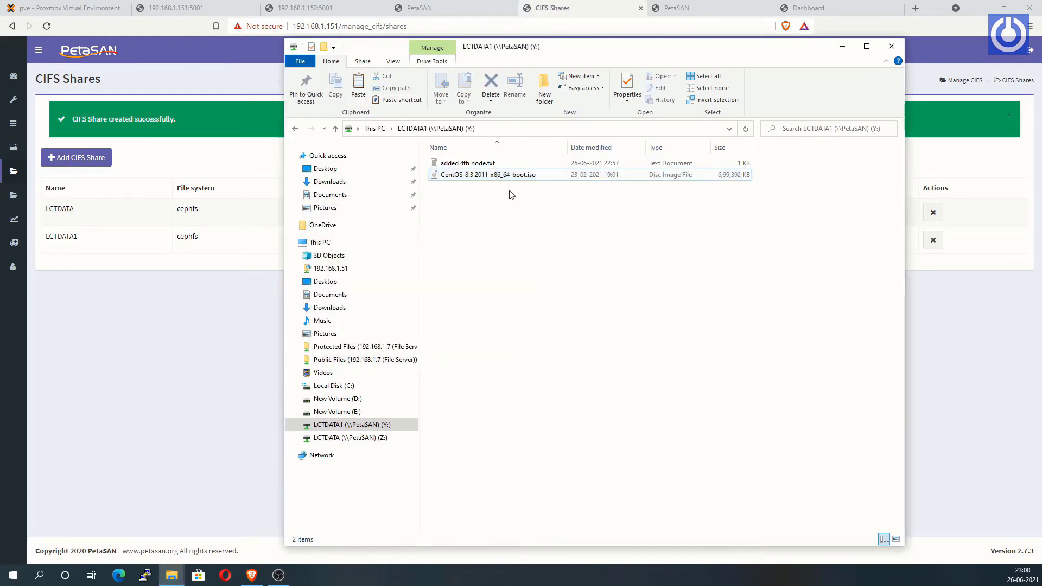
left_click(842, 47)
Open the PetaSAN dashboard and examine the cluster's used storage and the usage of each OSD.
left_click(50, 77)
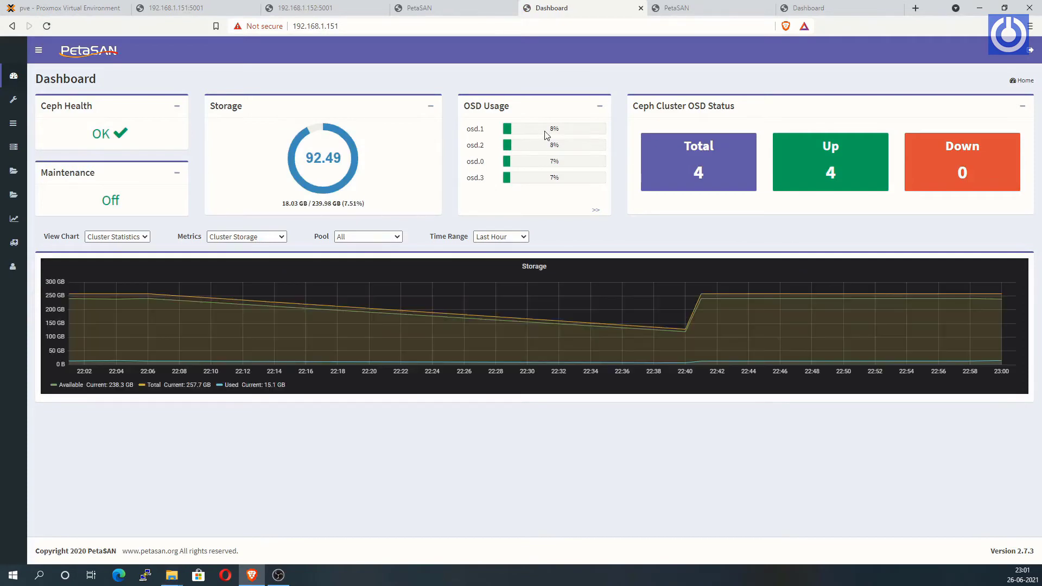
left_click_drag(281, 208, 367, 206)
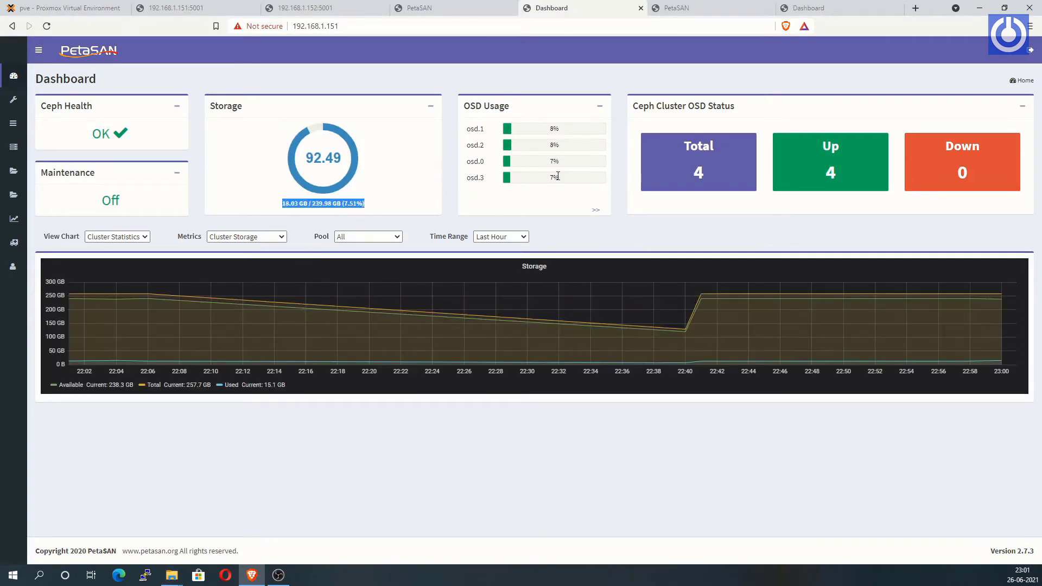
left_click(564, 155)
double_click(554, 128)
left_click(558, 159)
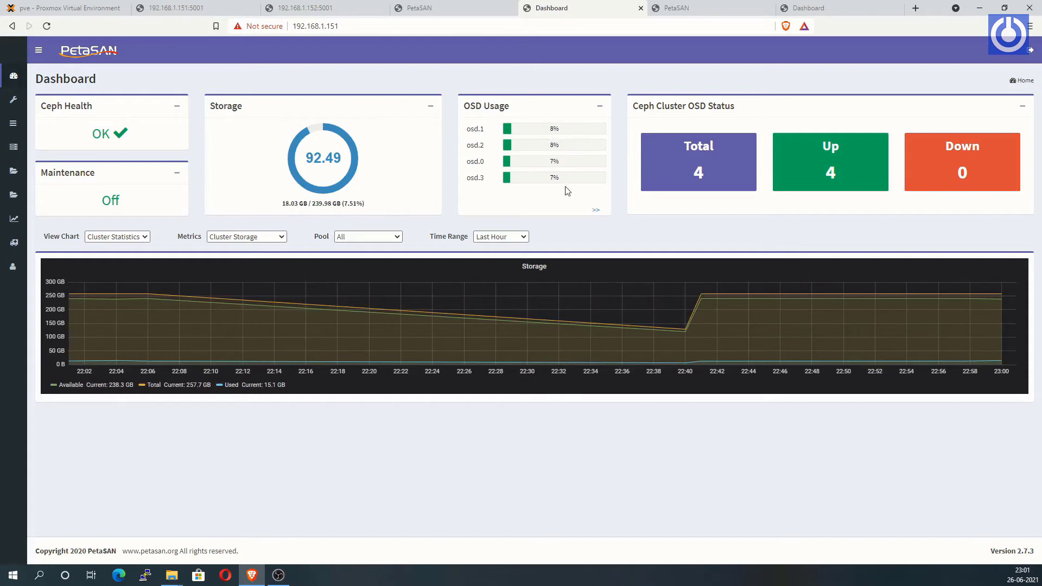
left_click_drag(568, 189, 470, 128)
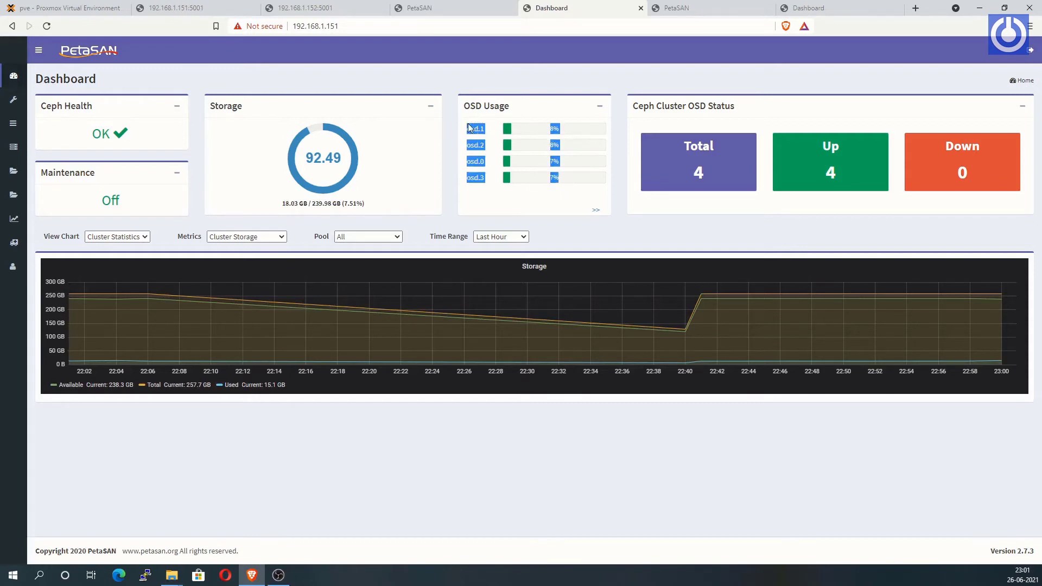
left_click(460, 149)
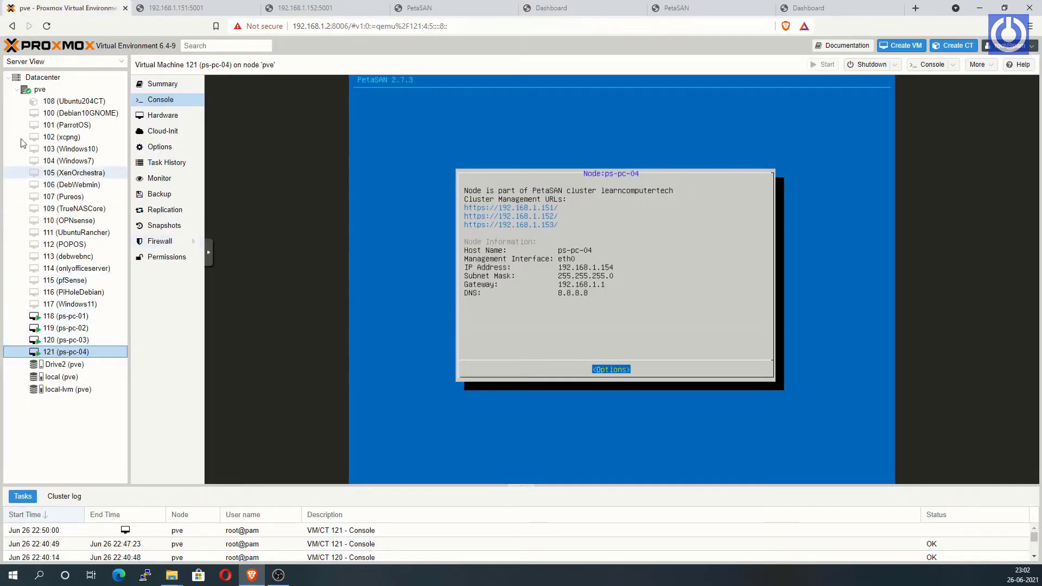
Switch to Proxmox and start creating a virtual machine on node pve with VM ID 122 and the name ps-pc-05.
right_click(40, 90)
left_click(64, 111)
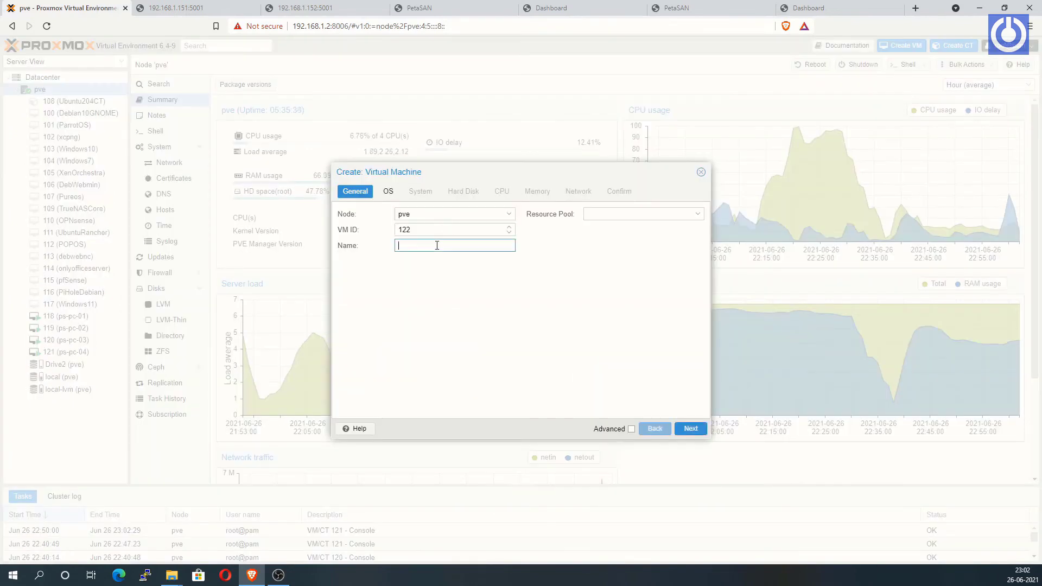
type("ps-")
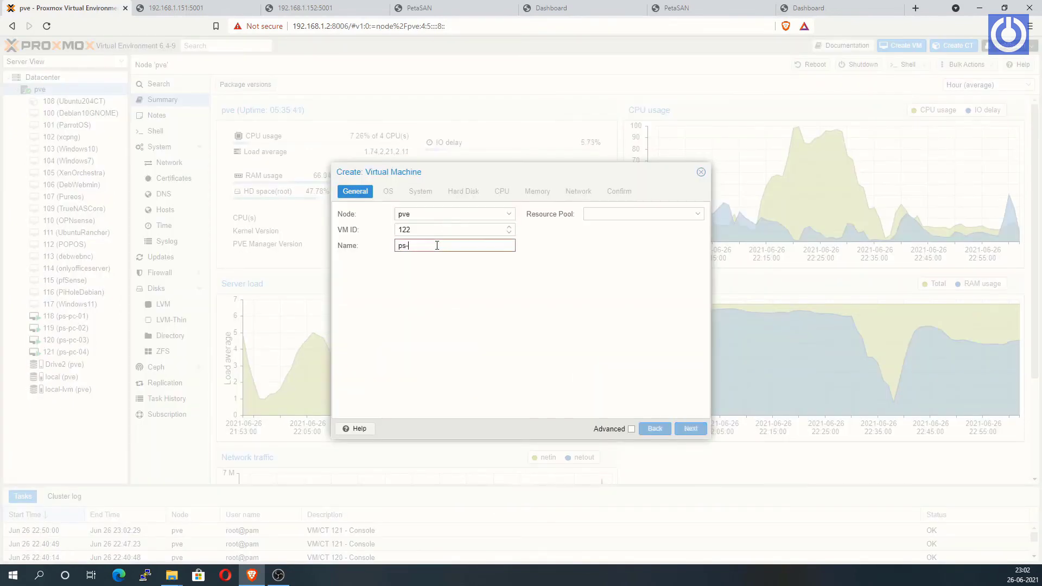
type("pc-05")
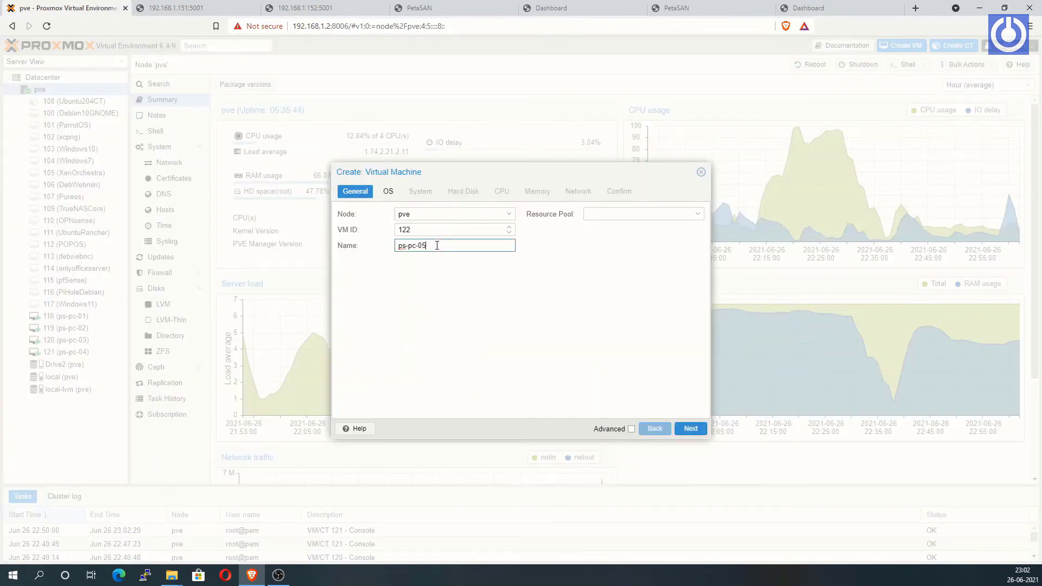
left_click(691, 428)
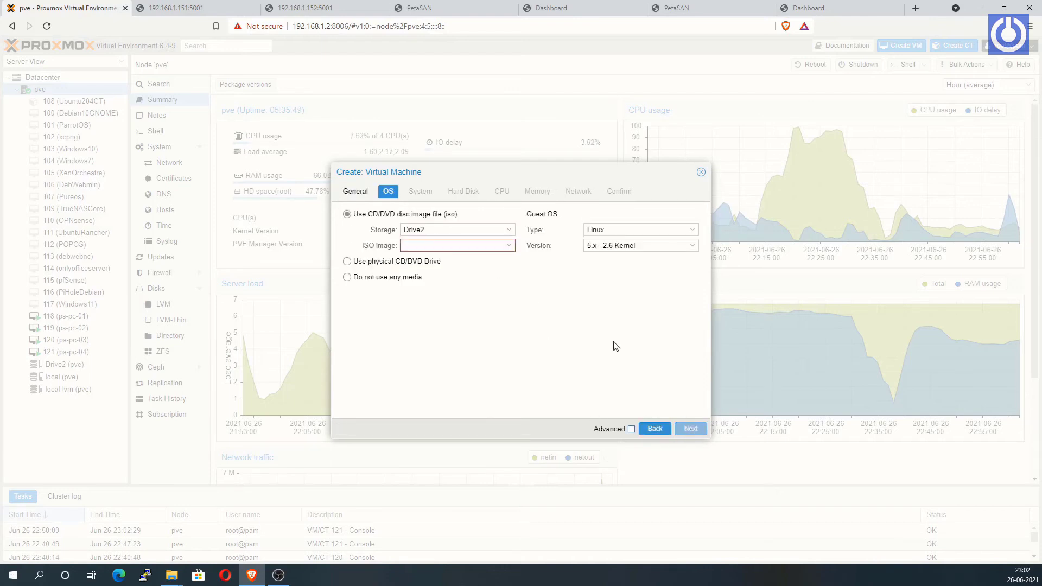
Choose petasan-2.7.3.iso from the Drive2 storage as the virtual machine's installation image.
left_click(475, 246)
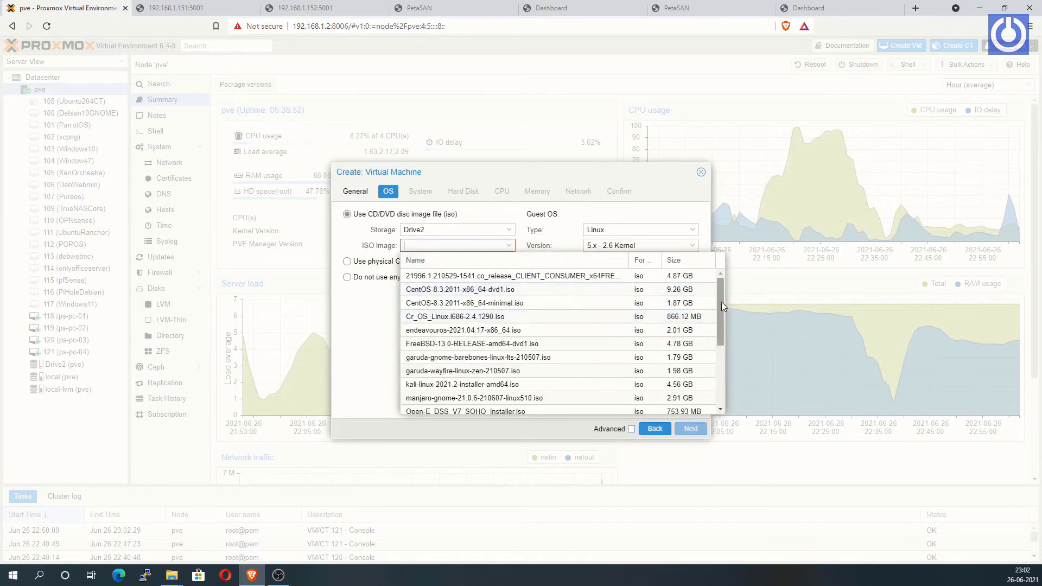
left_click_drag(722, 302, 721, 325)
left_click(477, 407)
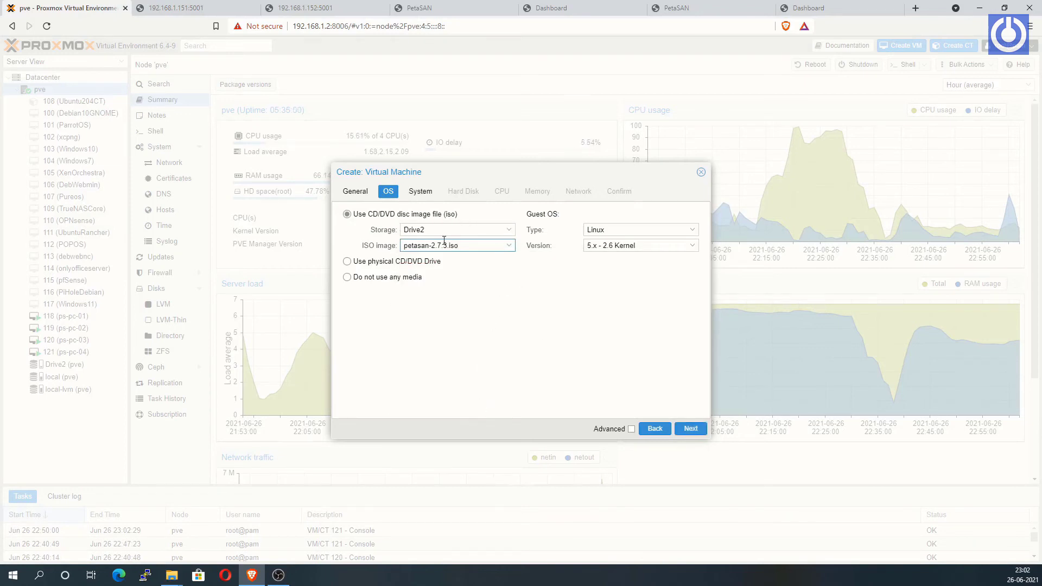
left_click(691, 429)
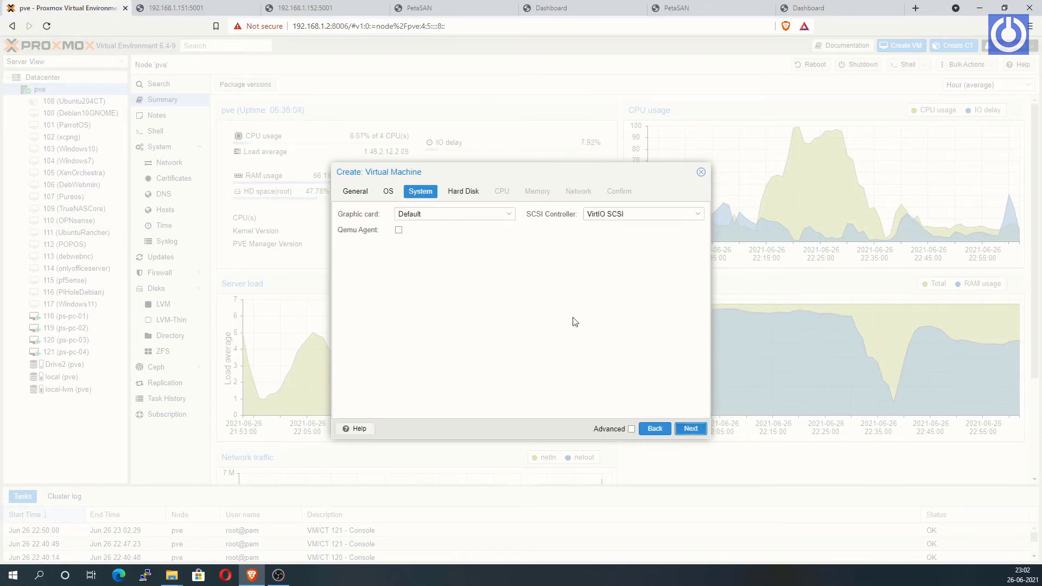
Set the new virtual machine's graphic card to Standard VGA and keep the VirtIO SCSI controller.
left_click(510, 215)
left_click(470, 240)
left_click(691, 429)
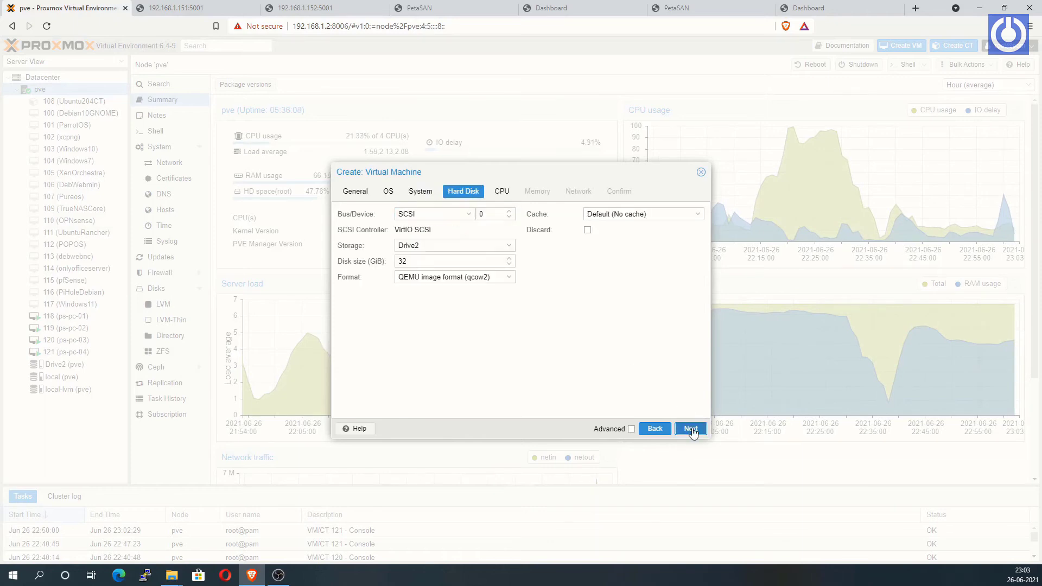
Configure the virtual machine's hard disk as a 64 GiB SATA disk stored on Drive2 in qcow2 format.
left_click(468, 215)
left_click(470, 238)
left_click(509, 230)
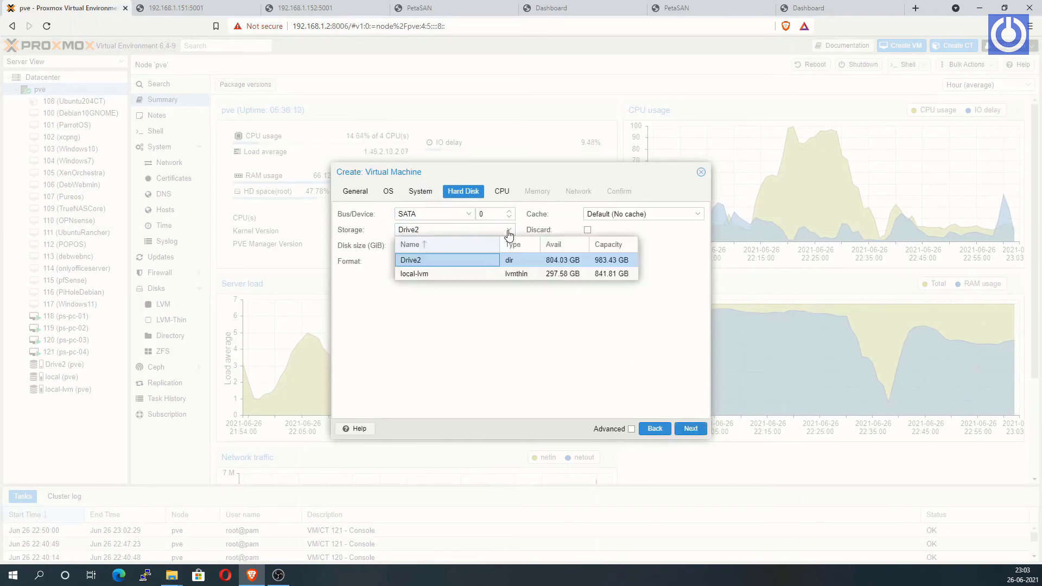
left_click(471, 260)
left_click_drag(493, 246, 383, 249)
type("64")
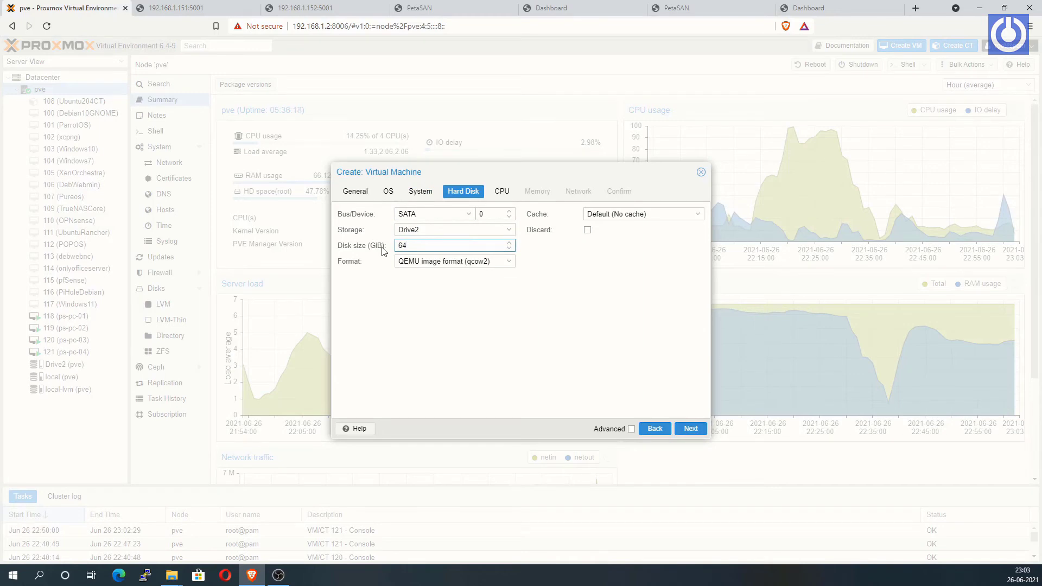
left_click(691, 429)
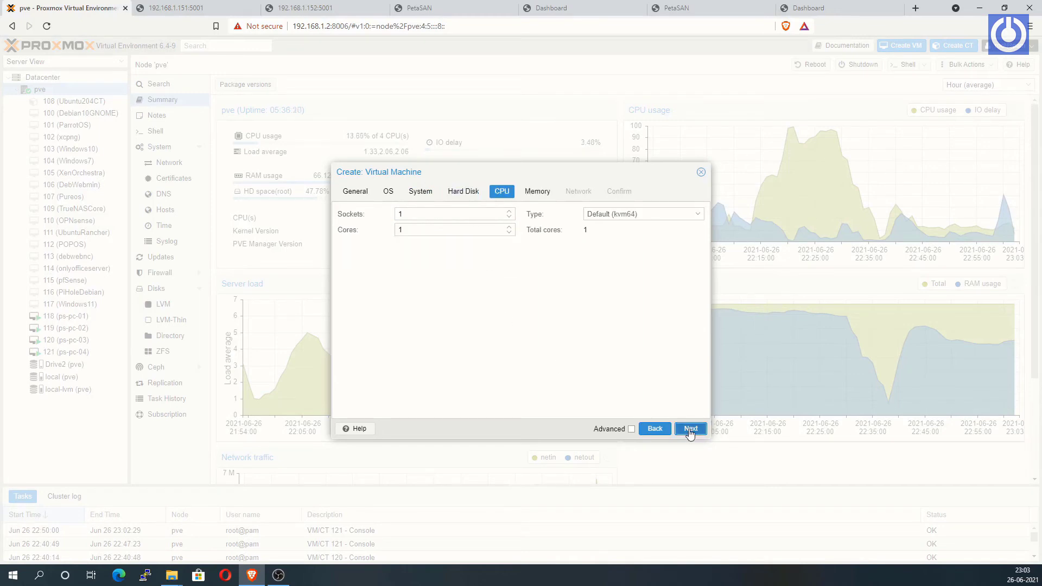
Set the memory to 1024 MiB and finish creating the ps-pc-05 virtual machine with the default CPU and network settings.
left_click(691, 429)
left_click_drag(480, 214, 412, 214)
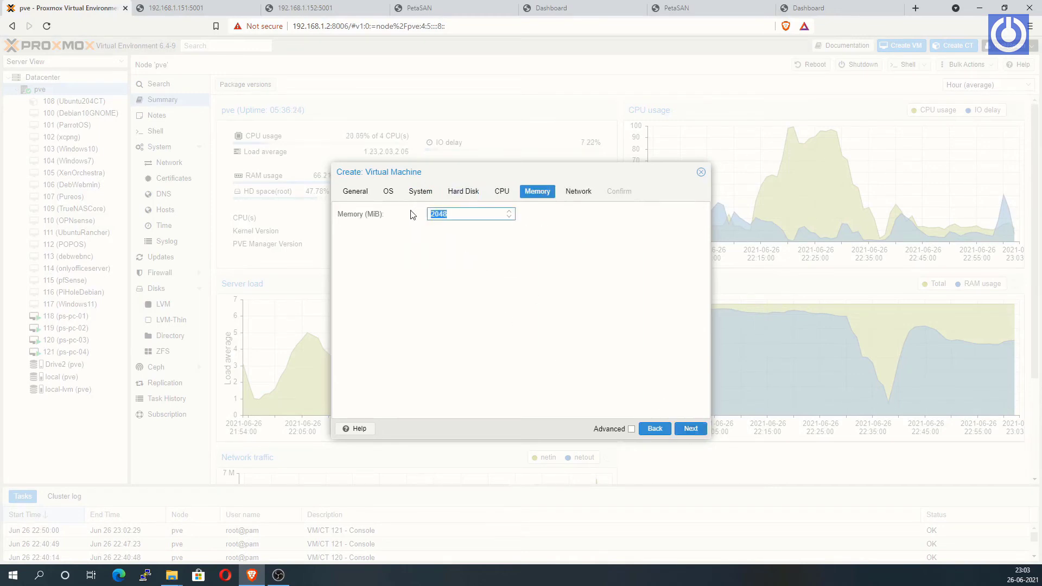
type("10")
left_click(691, 429)
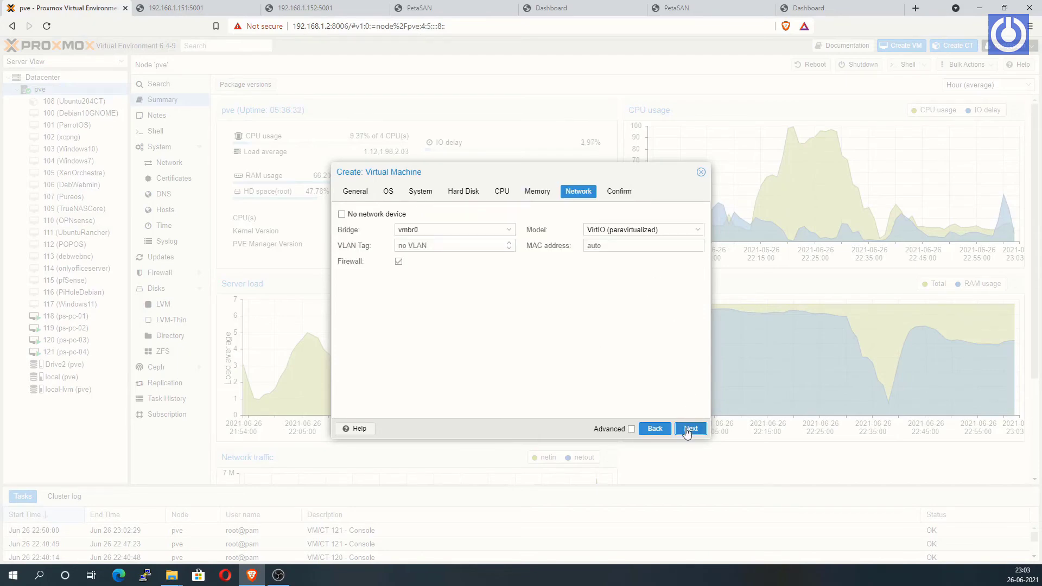
left_click(690, 429)
left_click(691, 428)
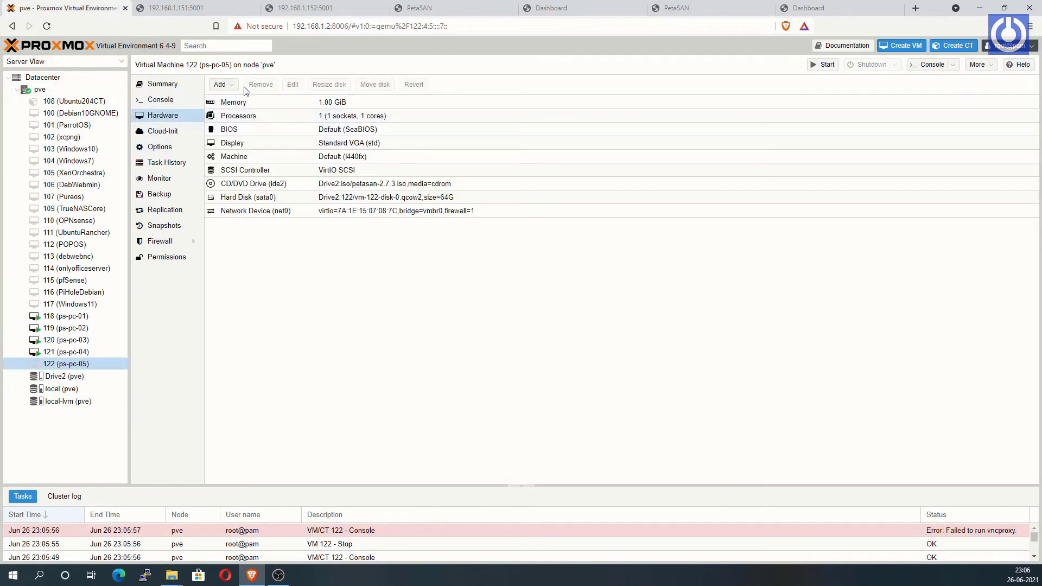
Add a second 60 GiB SATA hard disk on the Drive2 storage to virtual machine 122 (ps-pc-05).
left_click(222, 85)
left_click(239, 98)
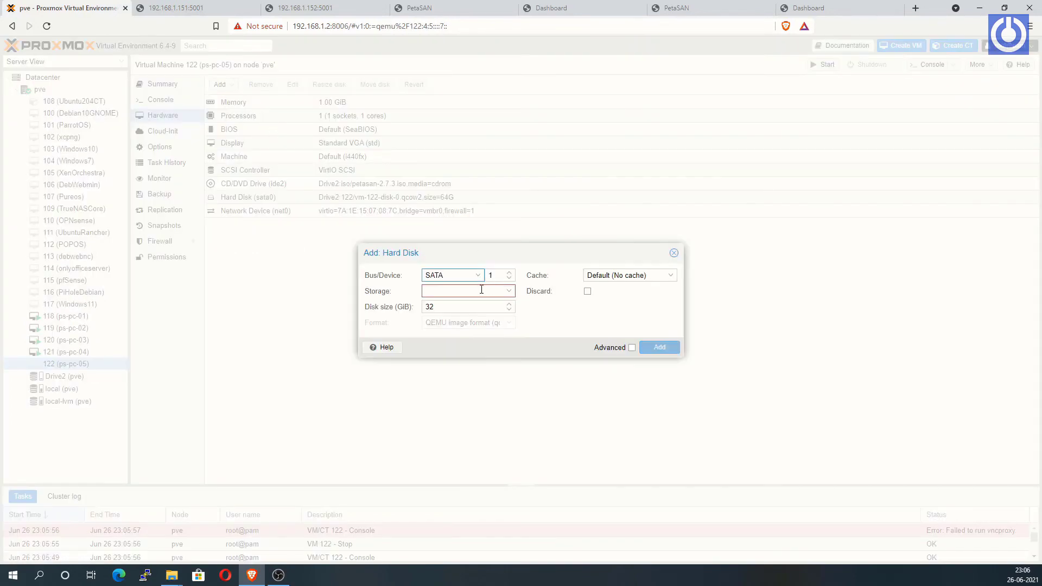
left_click(509, 291)
left_click(467, 302)
double_click(425, 307)
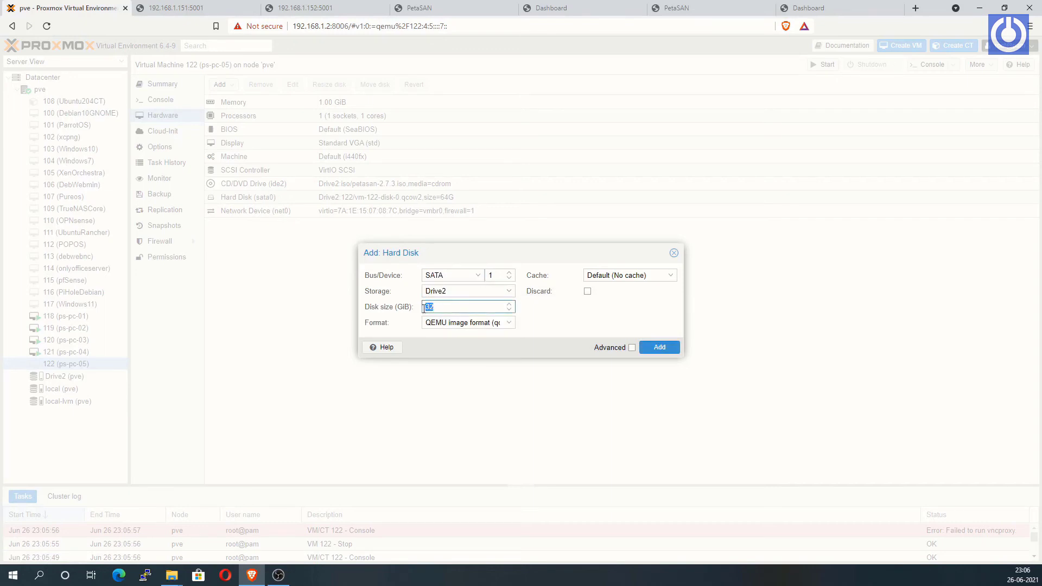
type("60")
left_click(660, 348)
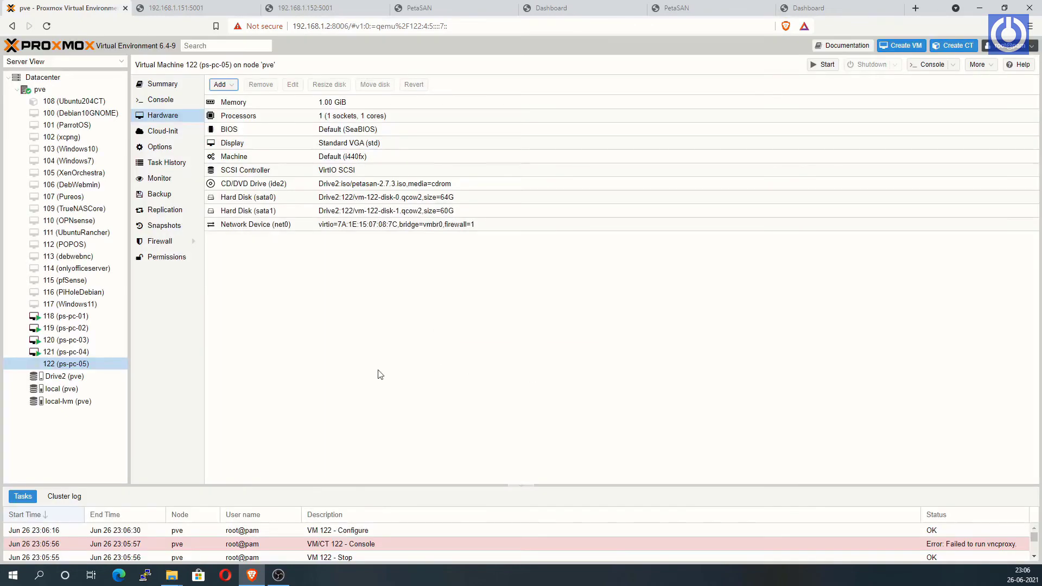
Start virtual machine 122 (ps-pc-05), open its console and accept the PetaSAN 2.7 license agreement.
right_click(61, 368)
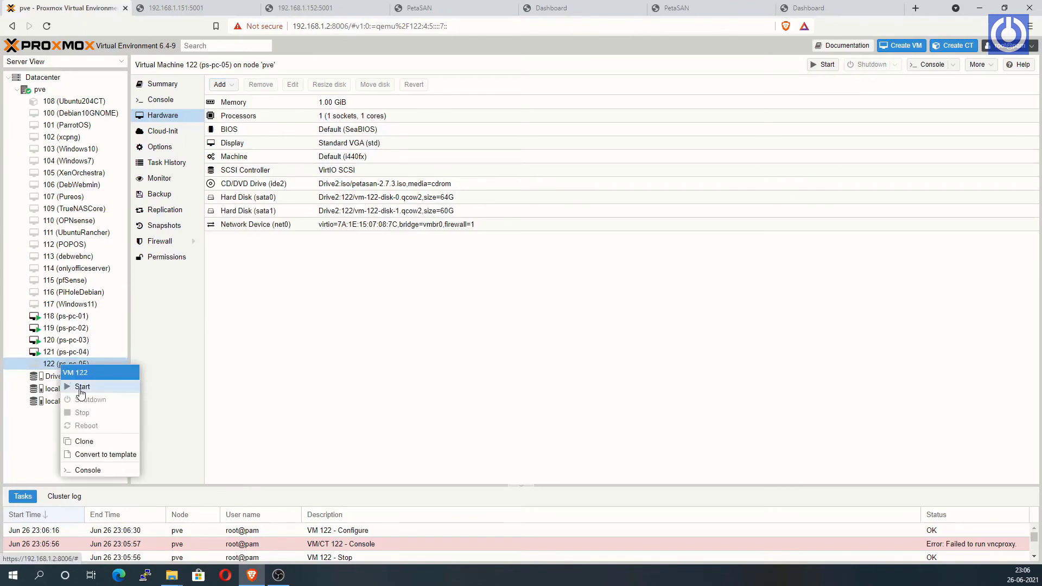
left_click(81, 387)
left_click(161, 99)
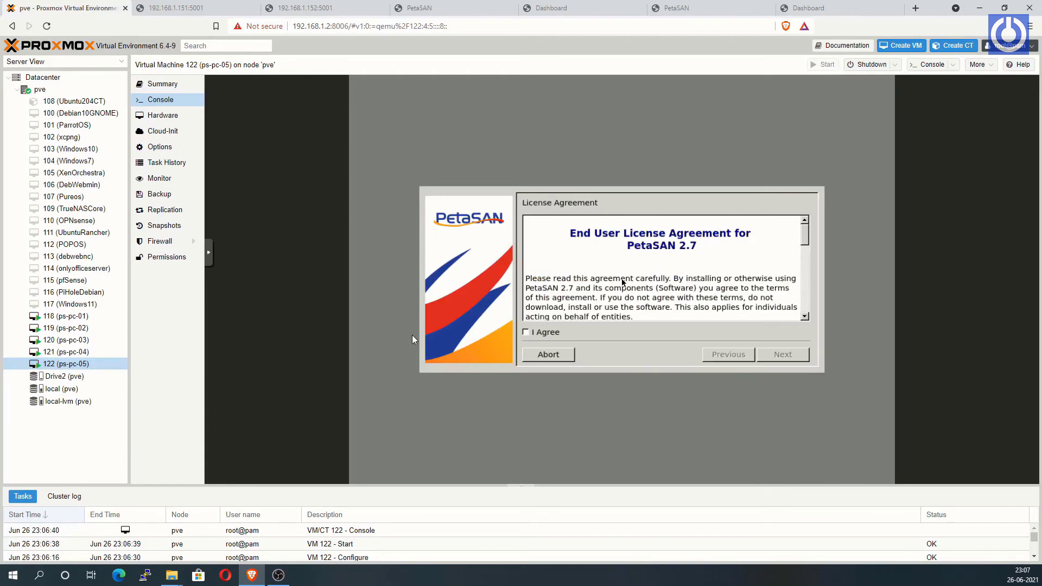
left_click(527, 332)
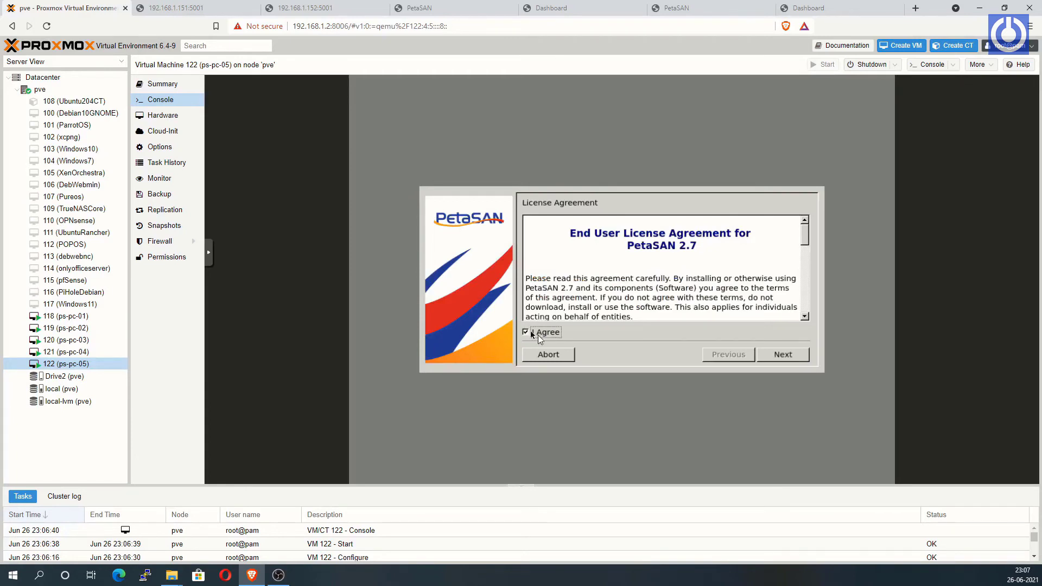
left_click(789, 357)
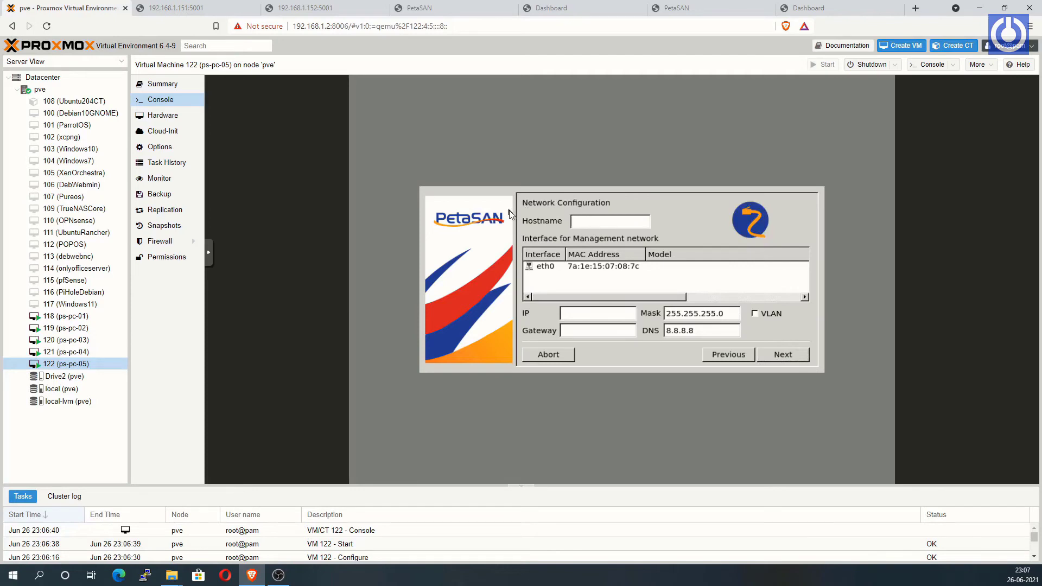
Configure the installer's network with hostname ps-pc-05, management interface eth0, IP 192.168.1.155 and gateway 192.168.1.1.
type("ps-pc-05")
left_click(570, 266)
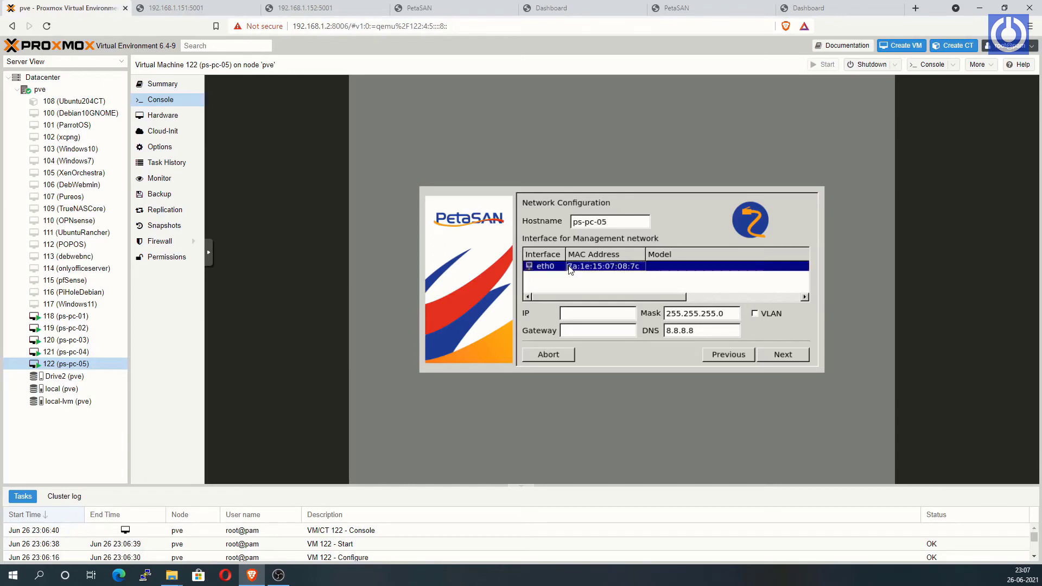
left_click(573, 313)
type("192.168.1.155")
left_click(568, 331)
type("1")
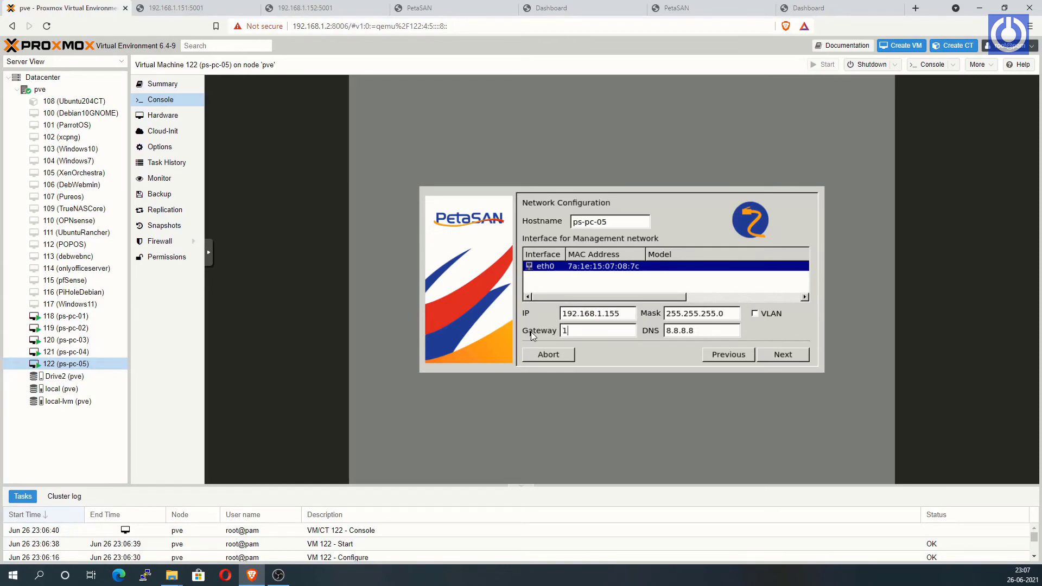
type("92.168.1.1")
left_click(780, 357)
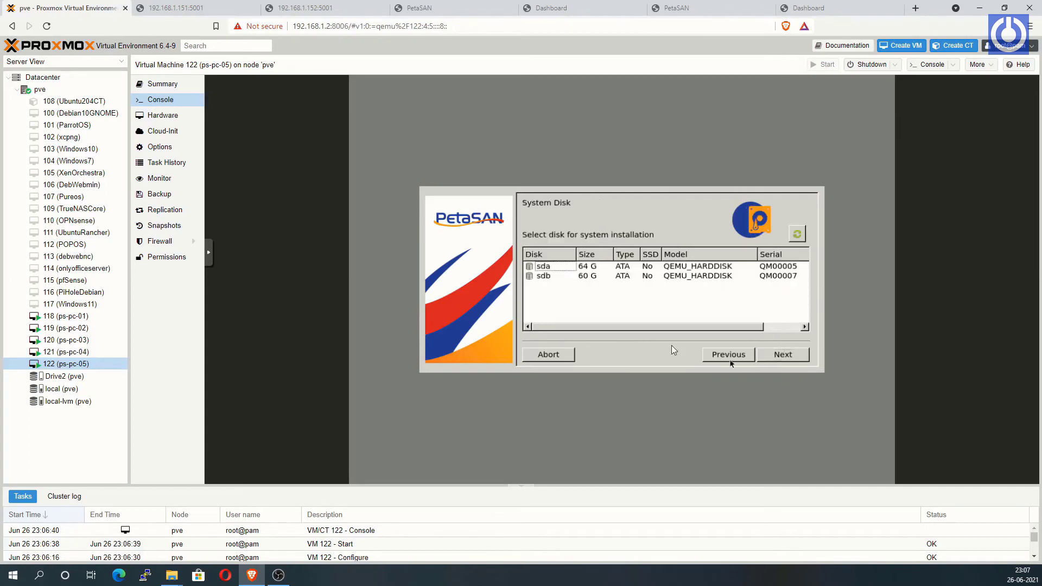
Choose the 64 G disk sda for the system installation and set the time zone to Asia/Kolkata.
left_click(620, 267)
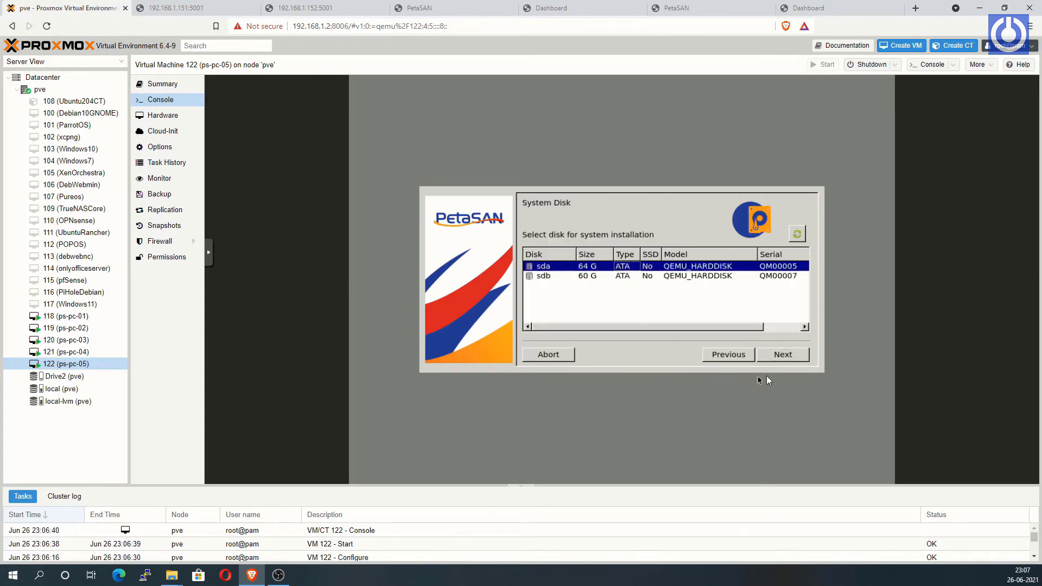
left_click(786, 356)
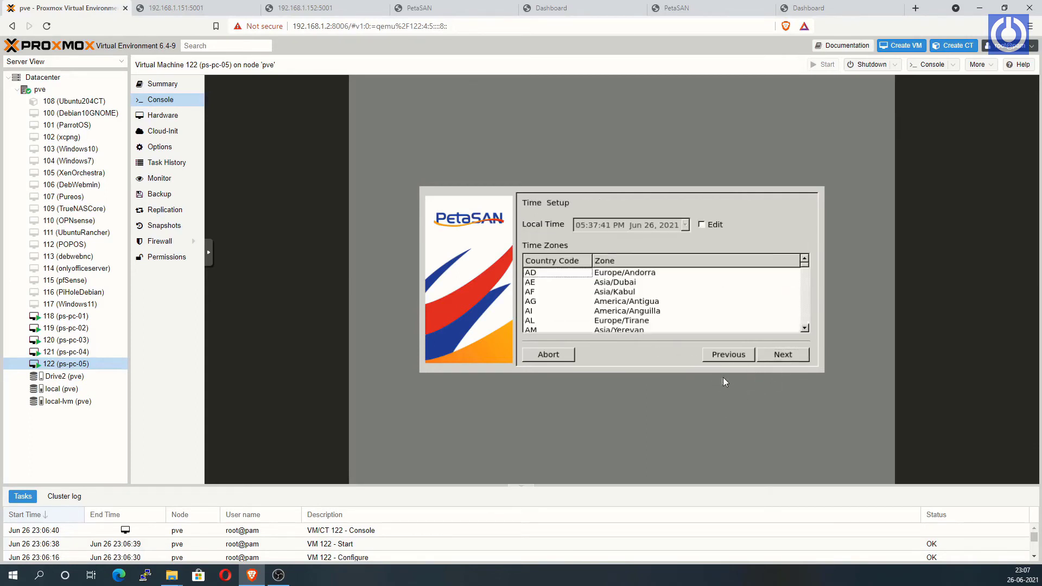
left_click(546, 301)
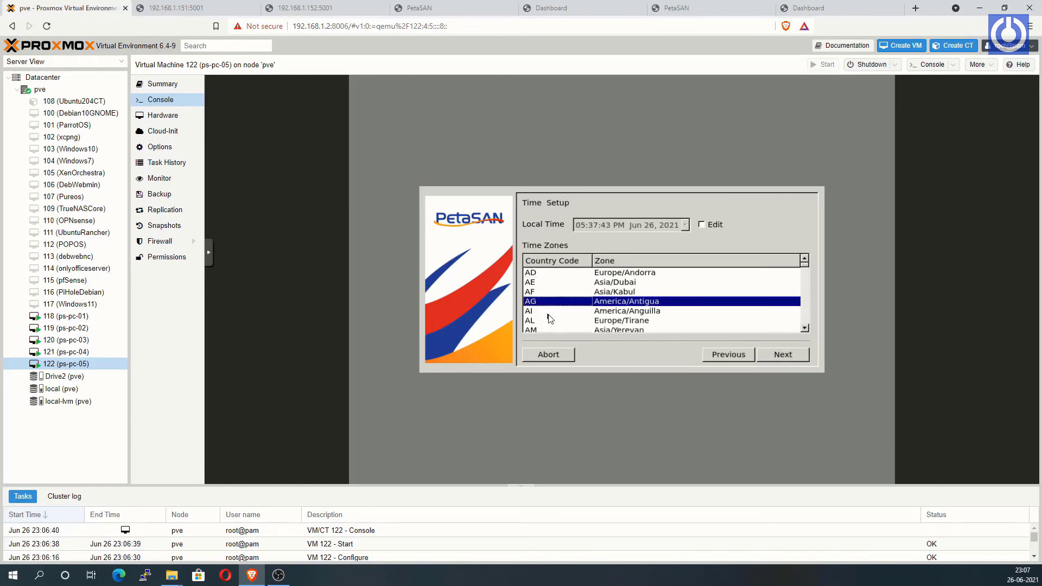
key("i")
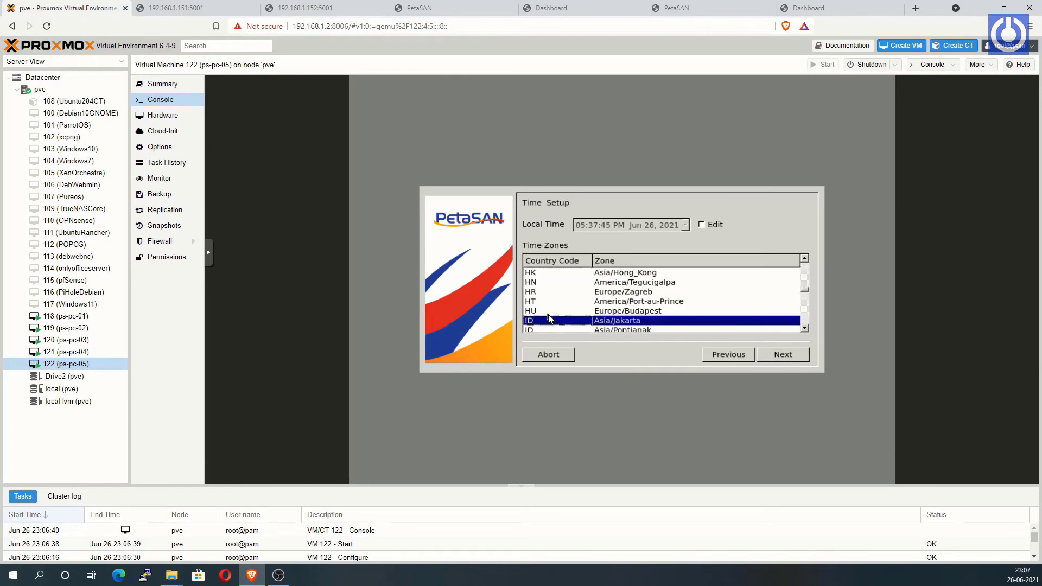
key("Down")
key("Down")
key("Down")
key("Down")
key("Down")
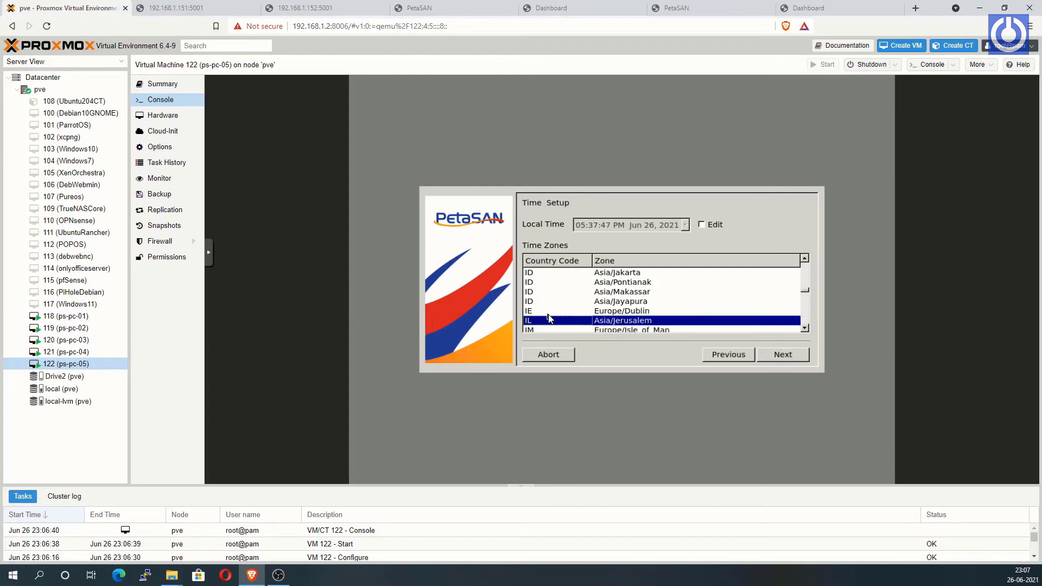
key("Down")
key("Down")
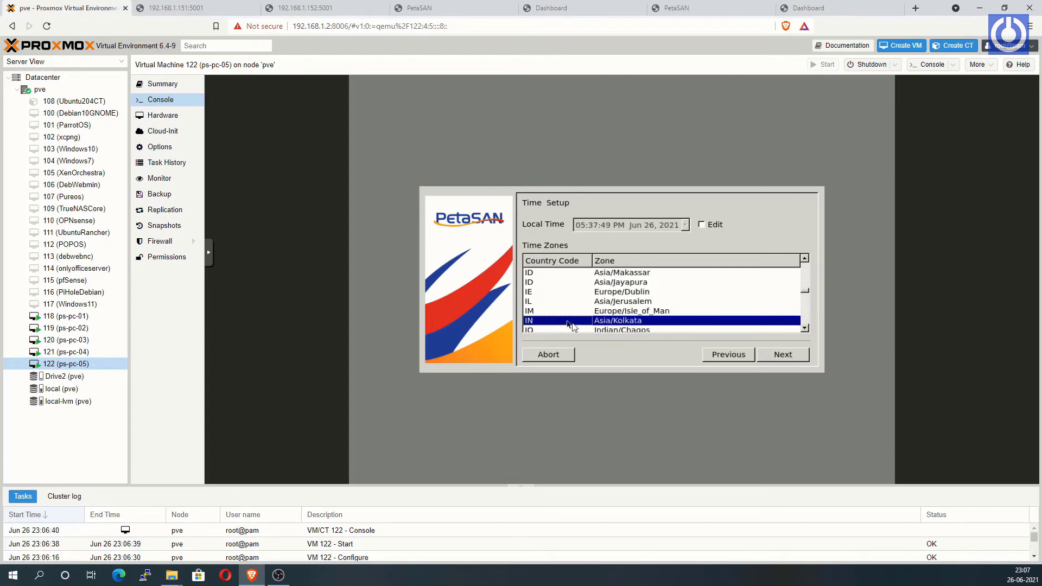
left_click(778, 359)
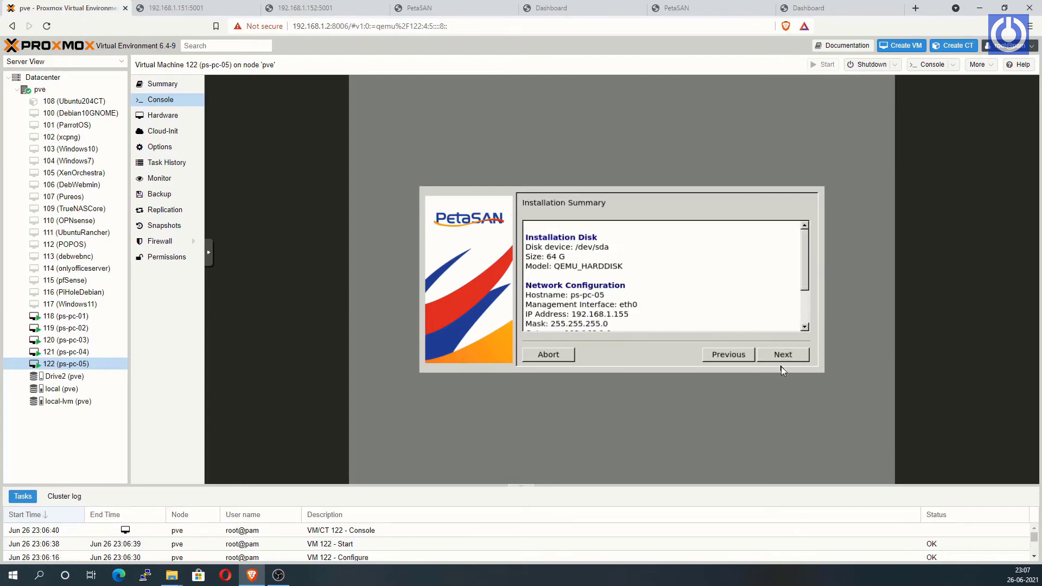
Review the installation summary and start the PetaSAN installation, agreeing to erase the selected disk.
left_click_drag(807, 257, 809, 287)
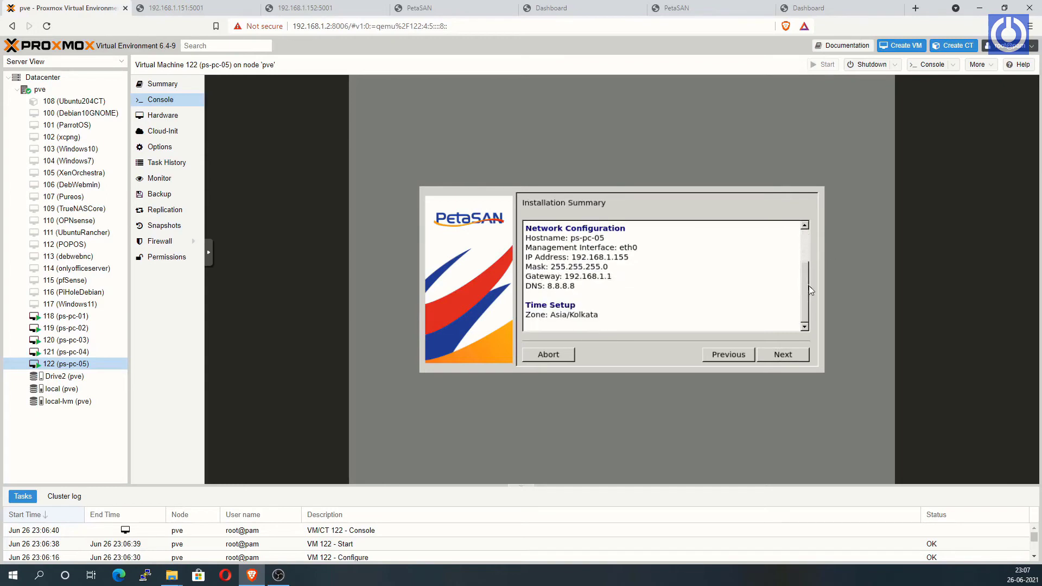
left_click(788, 359)
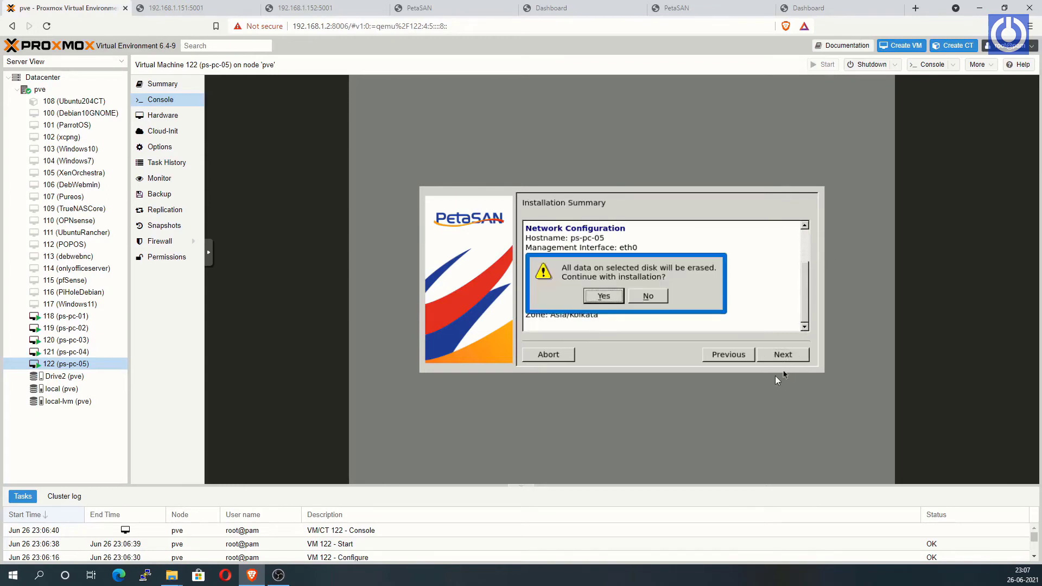
left_click(669, 296)
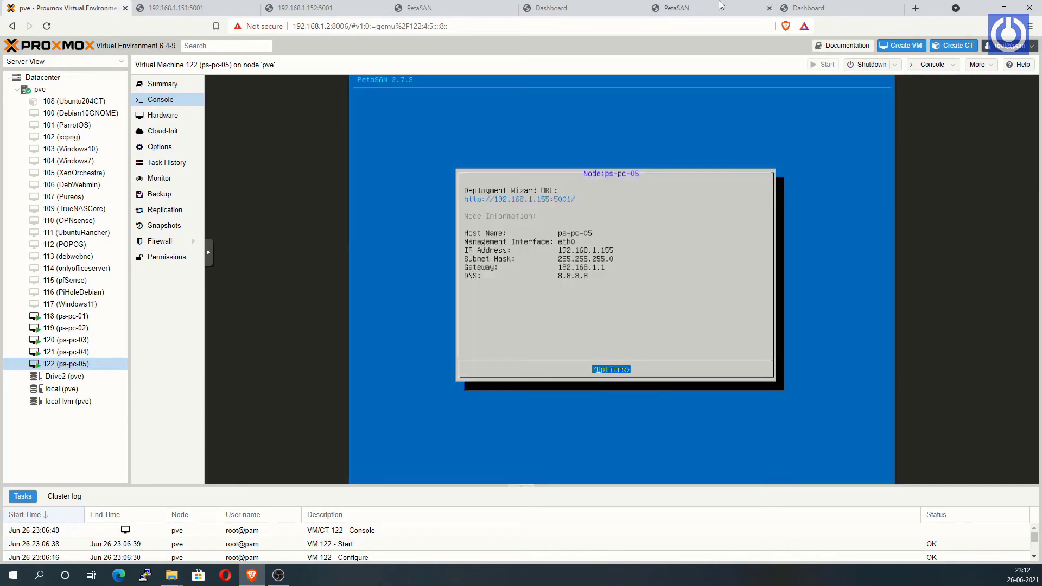
Open the ps-pc-05 deployment wizard at 192.168.1.155:5001 in a new browser tab.
left_click(916, 8)
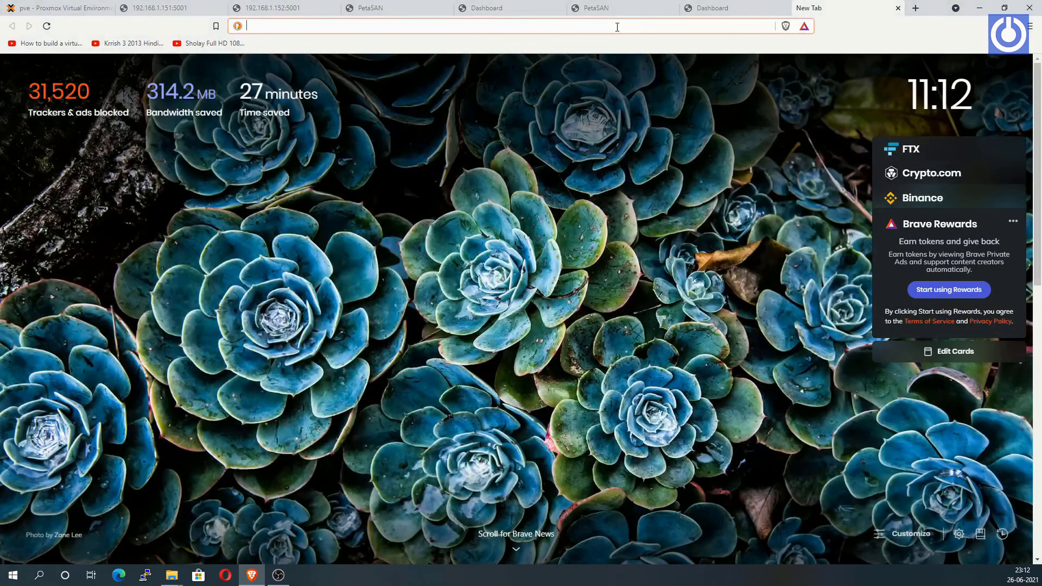
type("192.1")
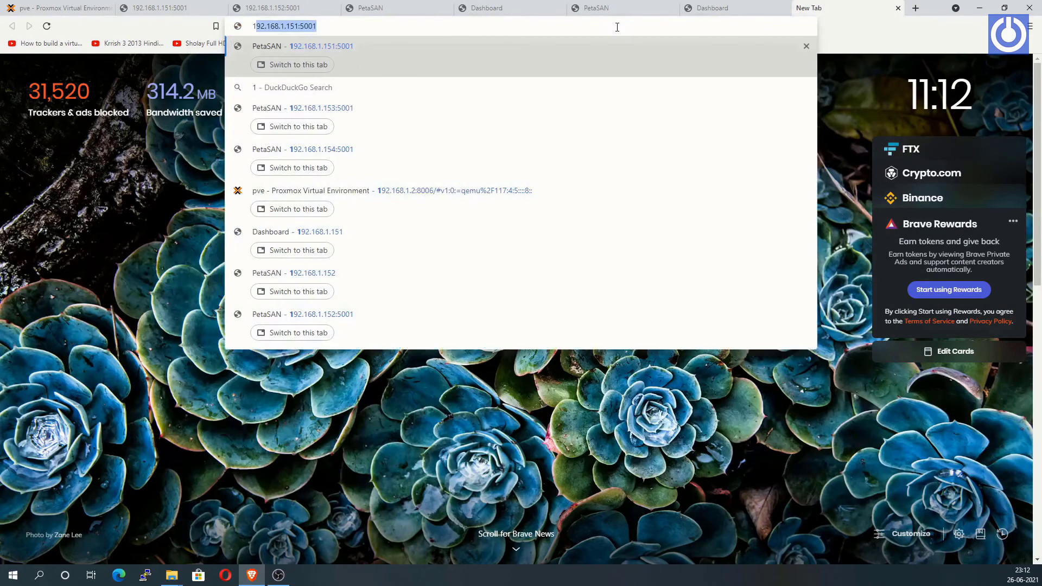
type("68")
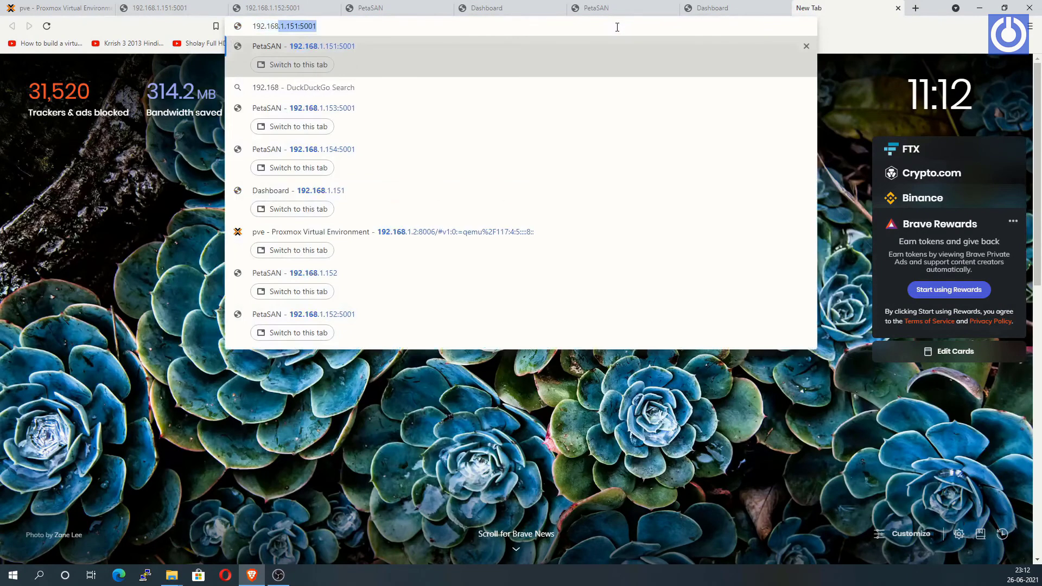
type(".1.1")
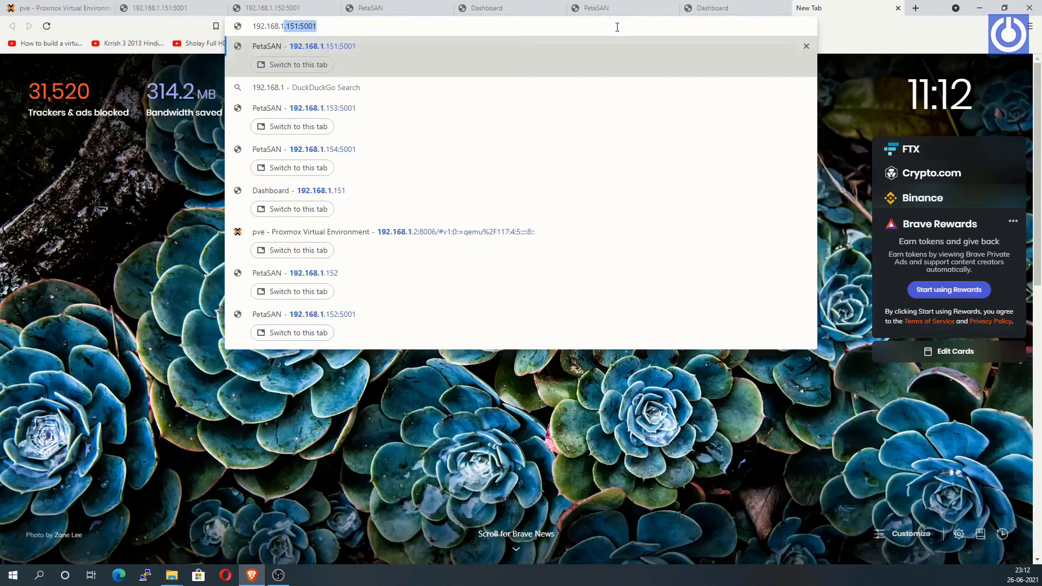
type("55")
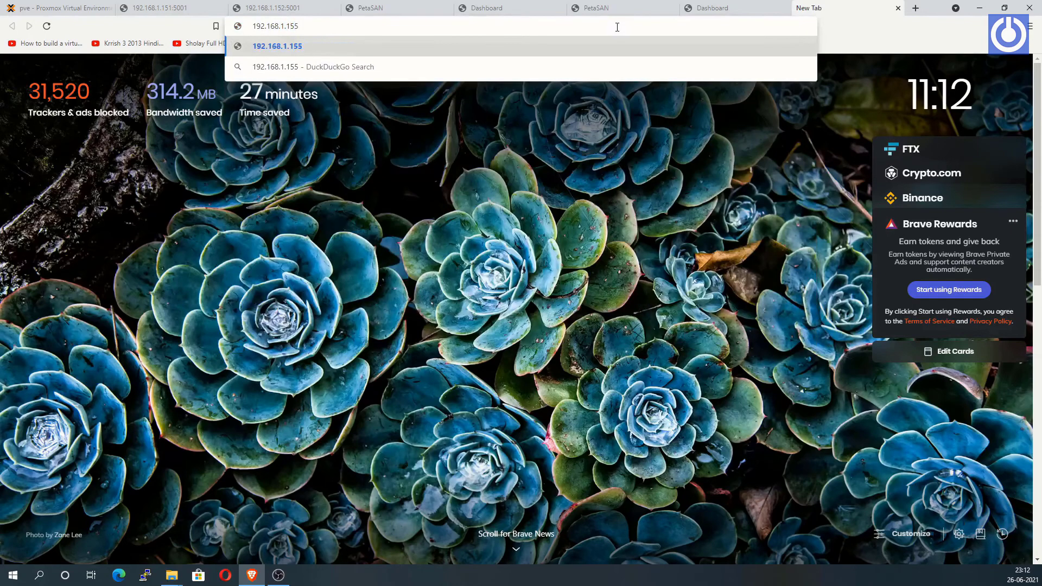
type(":5001")
key("Return")
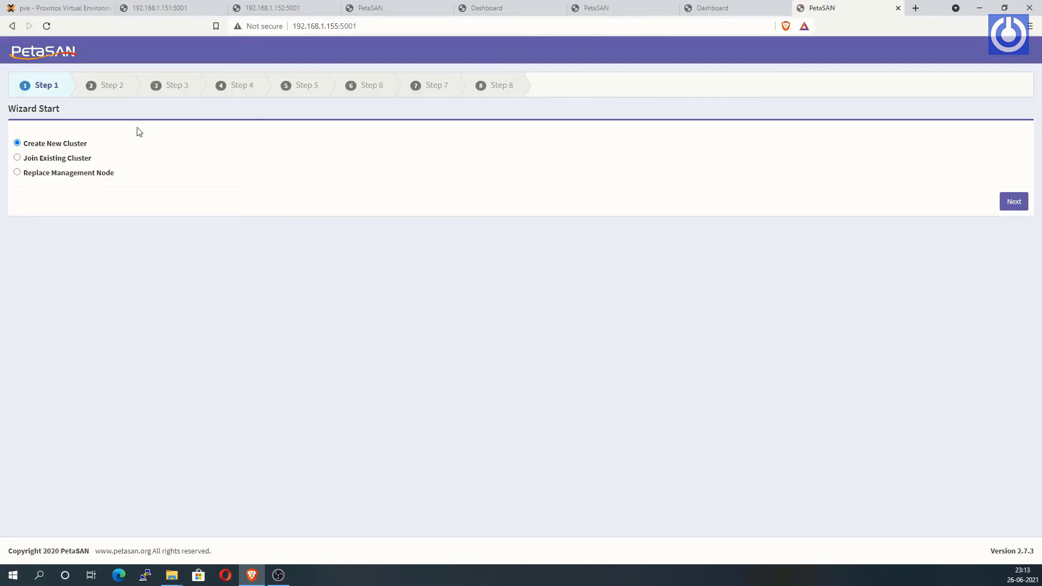
Join the existing cluster through management node 192.168.1.151 with the cluster password, declining to save the password in the browser.
left_click(34, 159)
left_click(1015, 203)
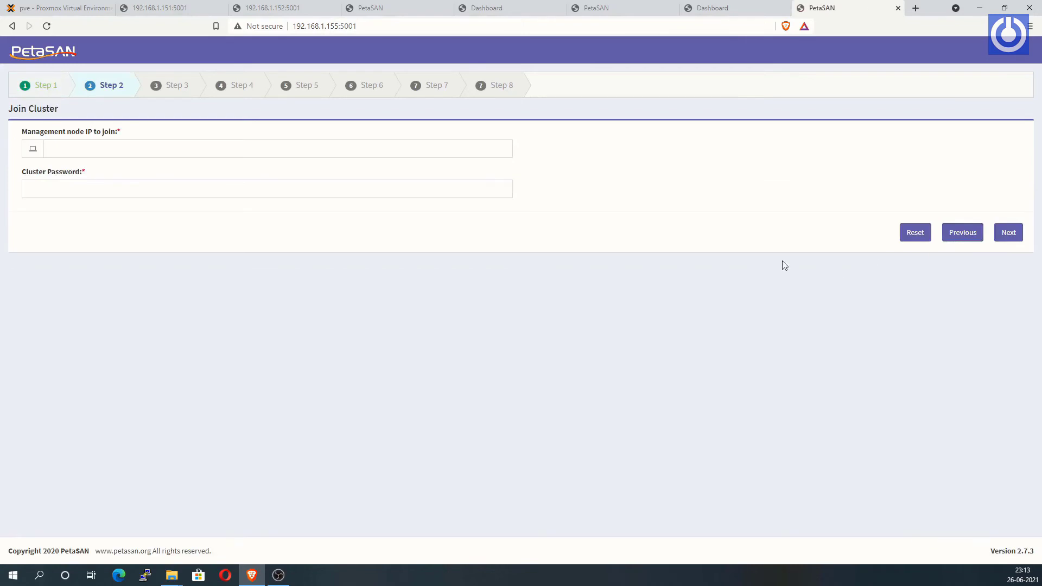
left_click(54, 150)
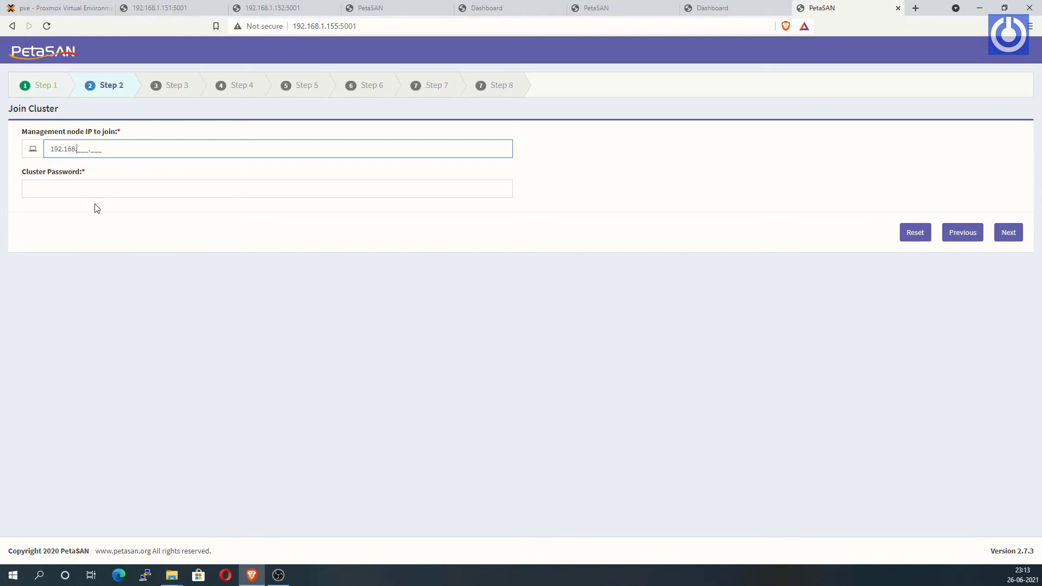
type("192.168.1.151")
left_click(66, 192)
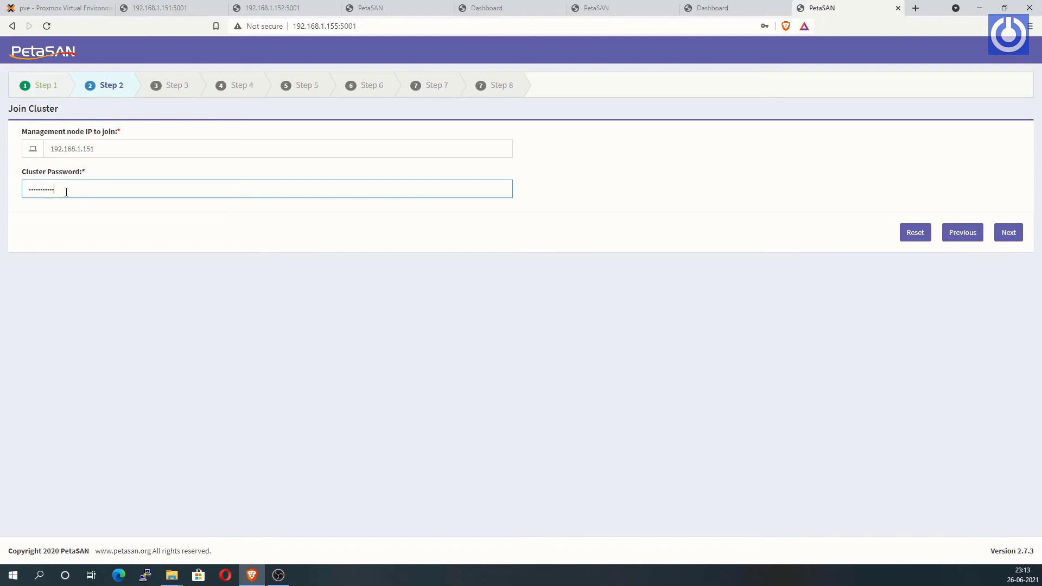
left_click(1006, 235)
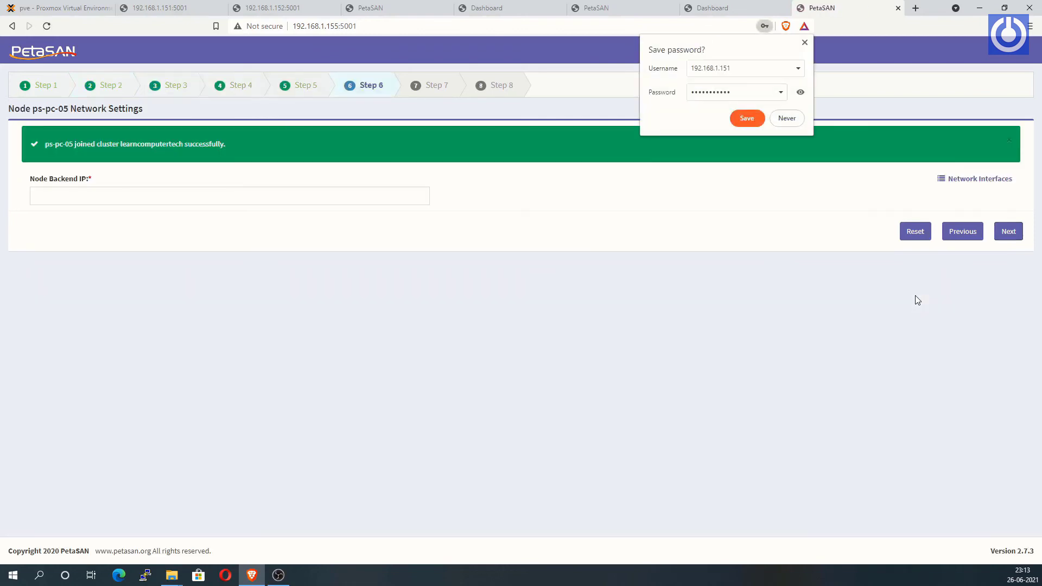
left_click(787, 119)
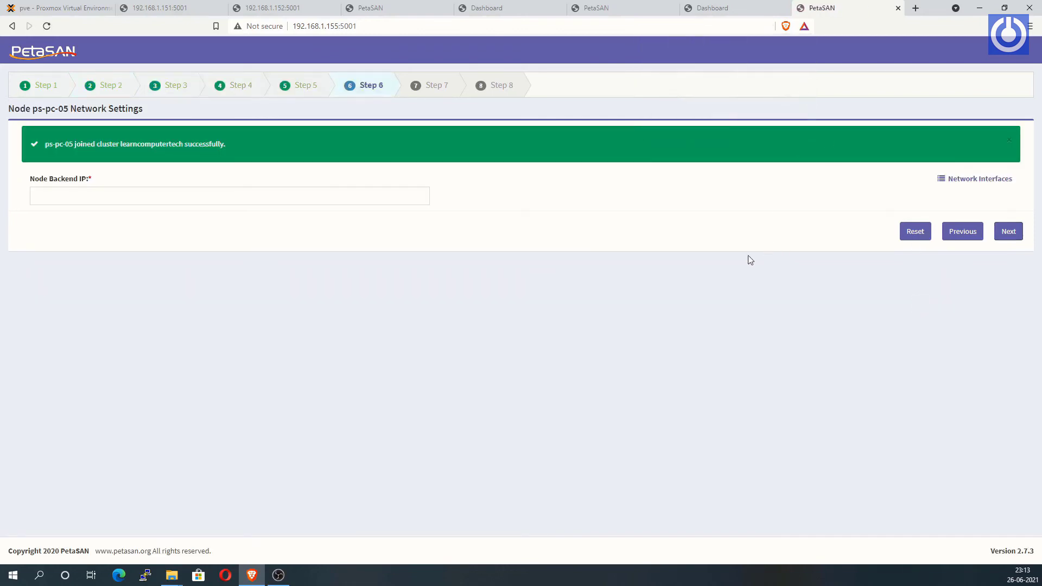
Enter the backend IP address ending in 11.155 for node ps-pc-05 and proceed to its services.
left_click(40, 197)
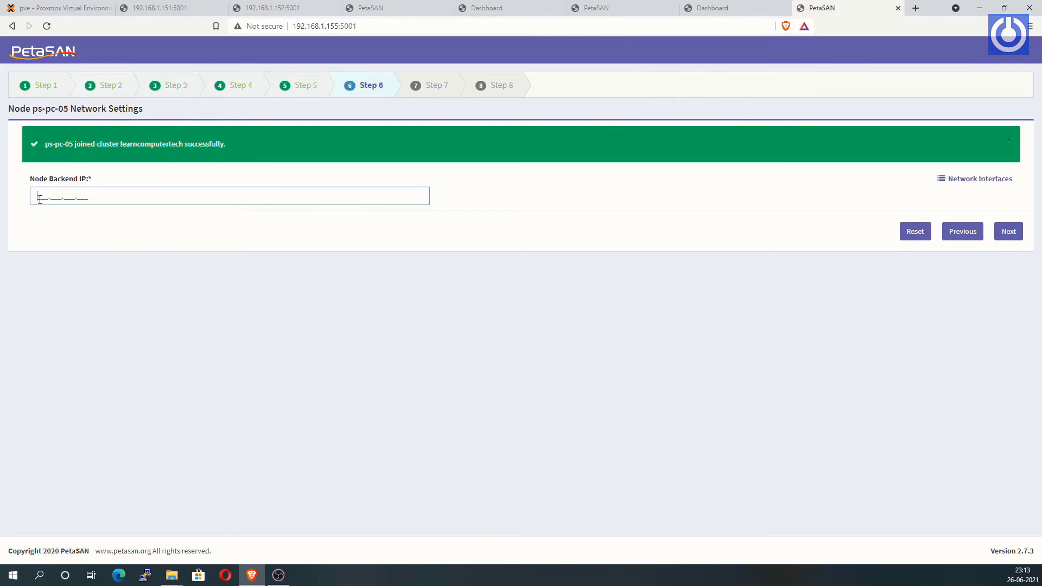
type("192.1")
type("11.155")
left_click(1007, 239)
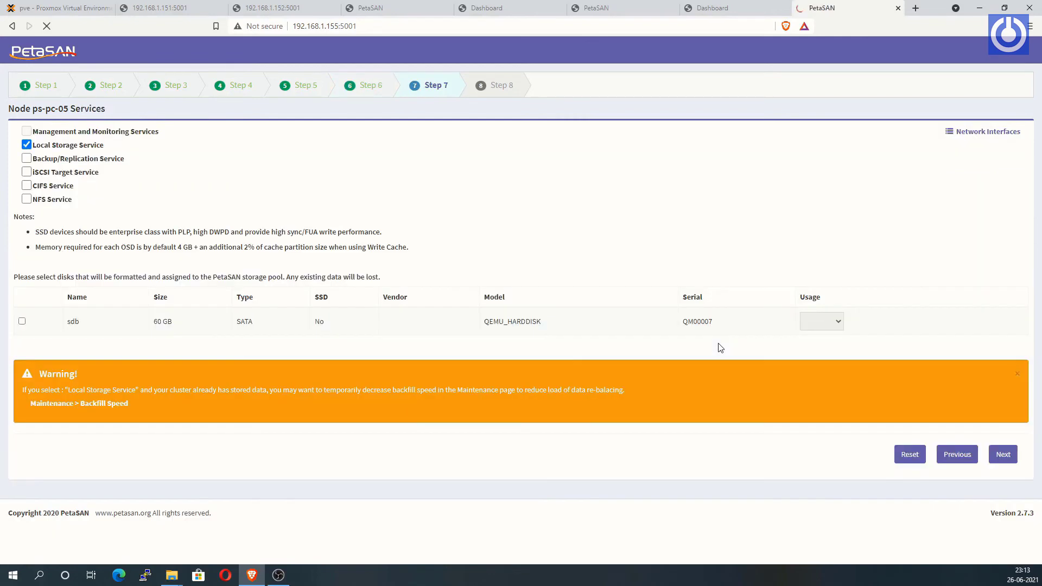
Add the 60 GB disk sdb to the storage pool, choose its usage and enable the CIFS Service on the node.
left_click(22, 326)
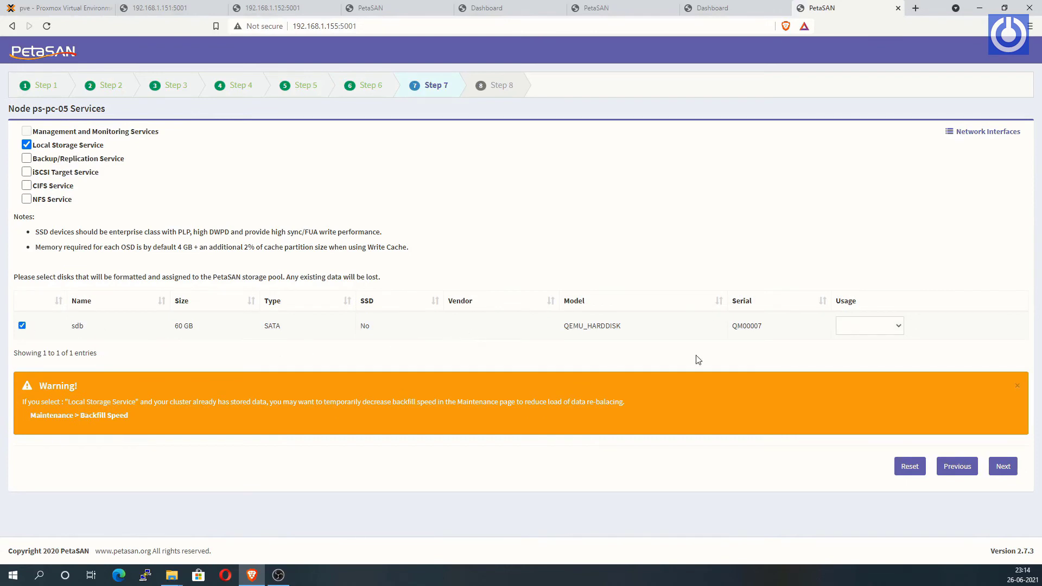
left_click(899, 329)
left_click(891, 372)
left_click(26, 185)
Set the cluster's backfill speed to Very Slow on the 192.168.1.151 management site.
left_click(513, 6)
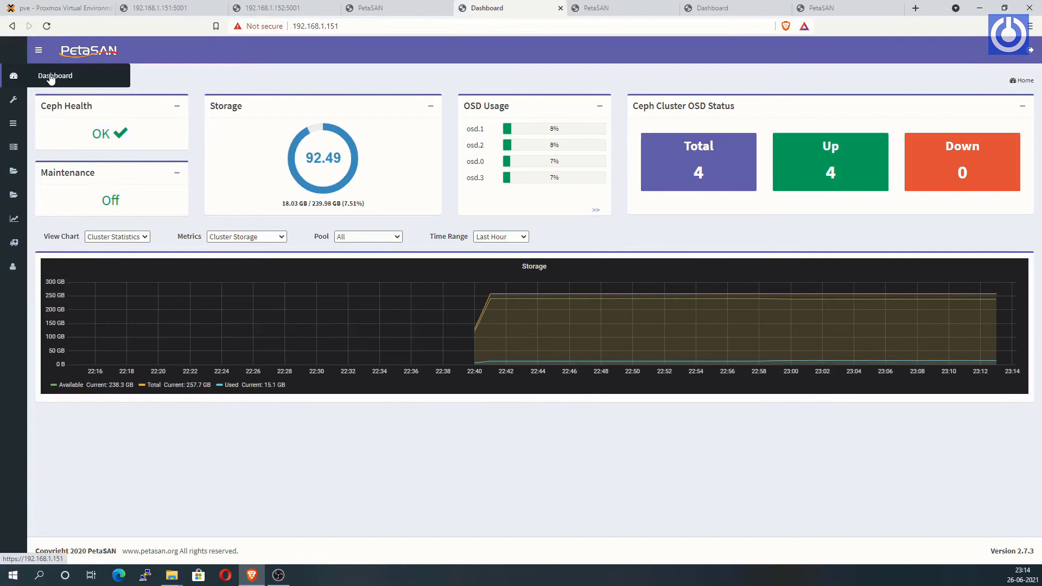
left_click(38, 50)
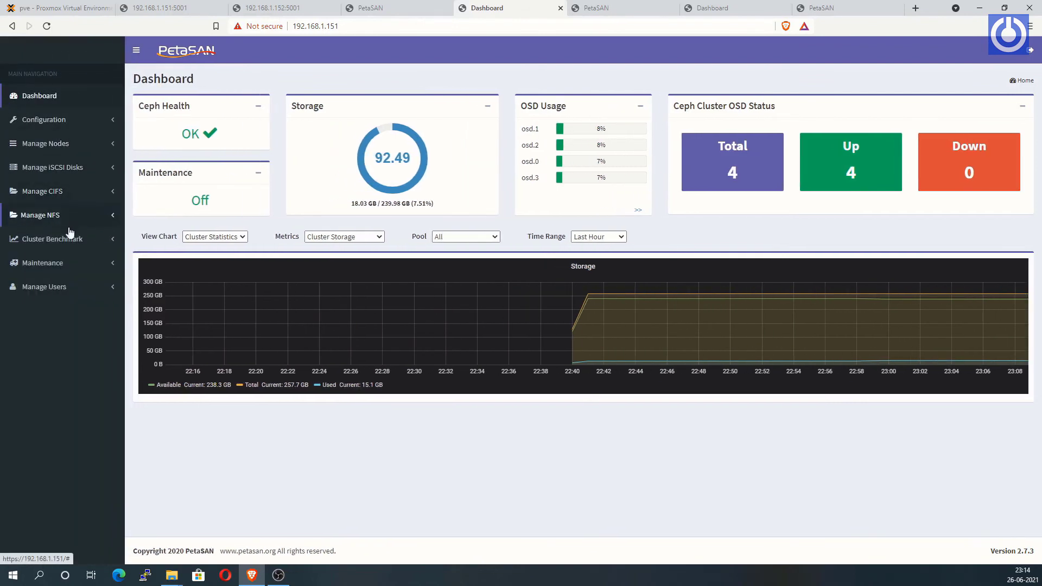
left_click(54, 263)
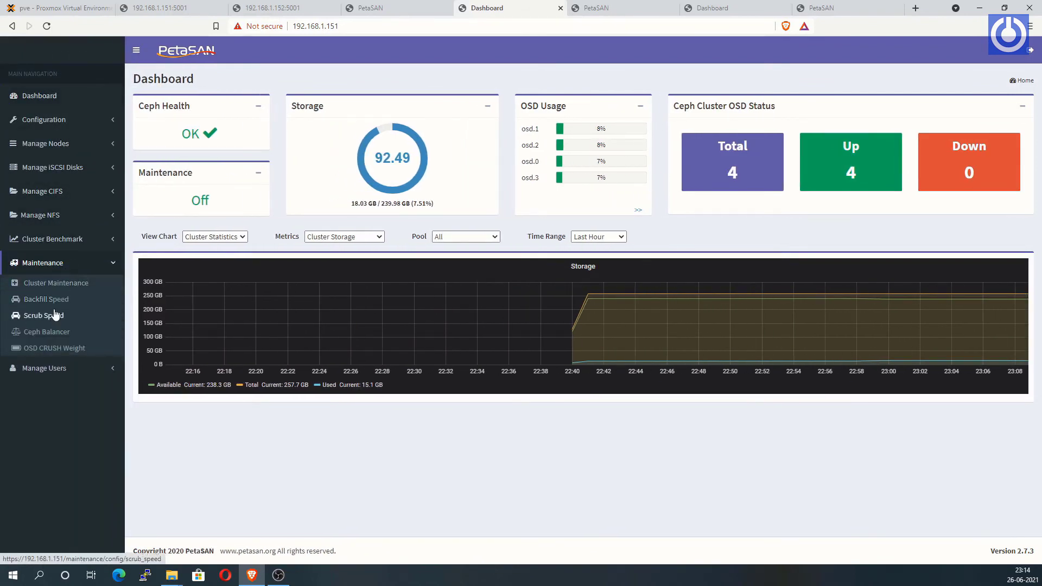
left_click(59, 303)
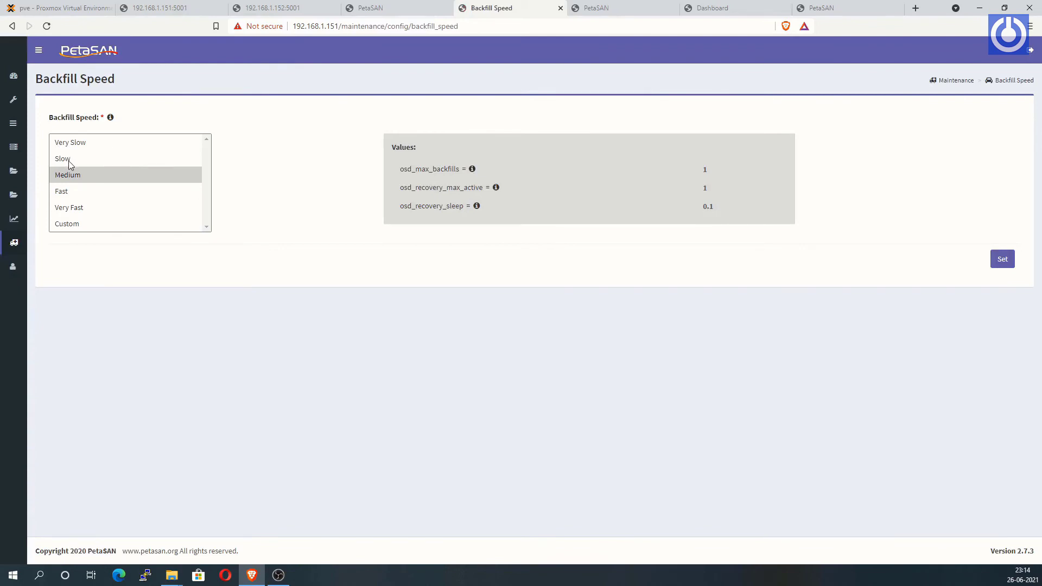
left_click(68, 161)
left_click(1003, 259)
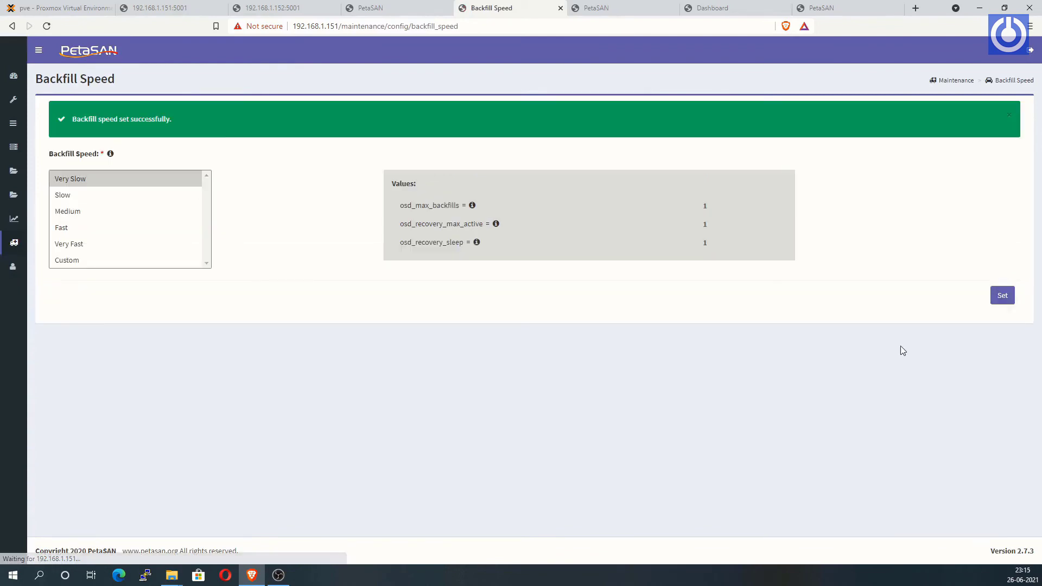
Return to the ps-pc-05 deployment wizard and submit the node's services to run the final deployment stage.
left_click(850, 12)
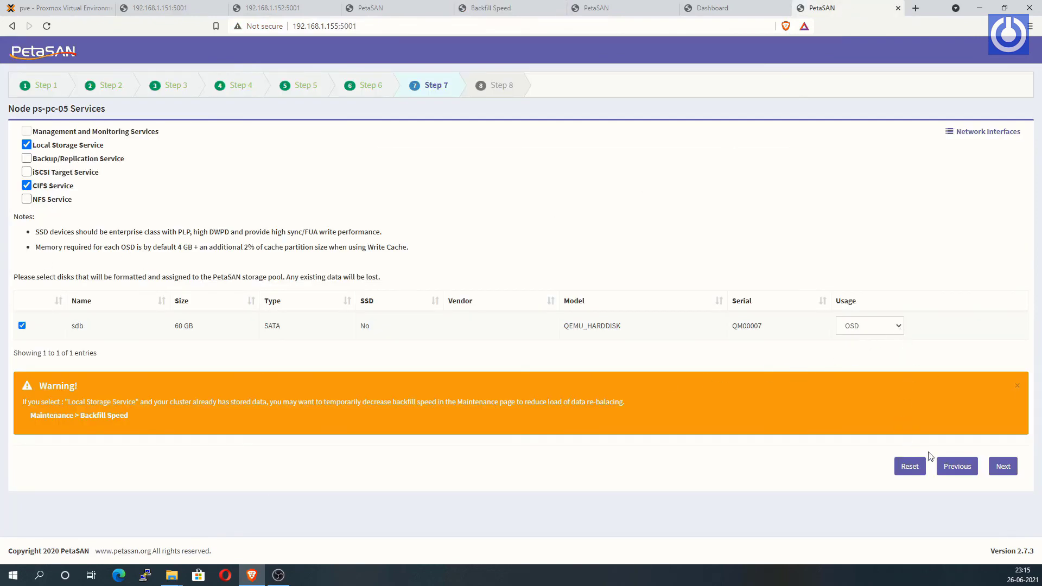
left_click(1002, 467)
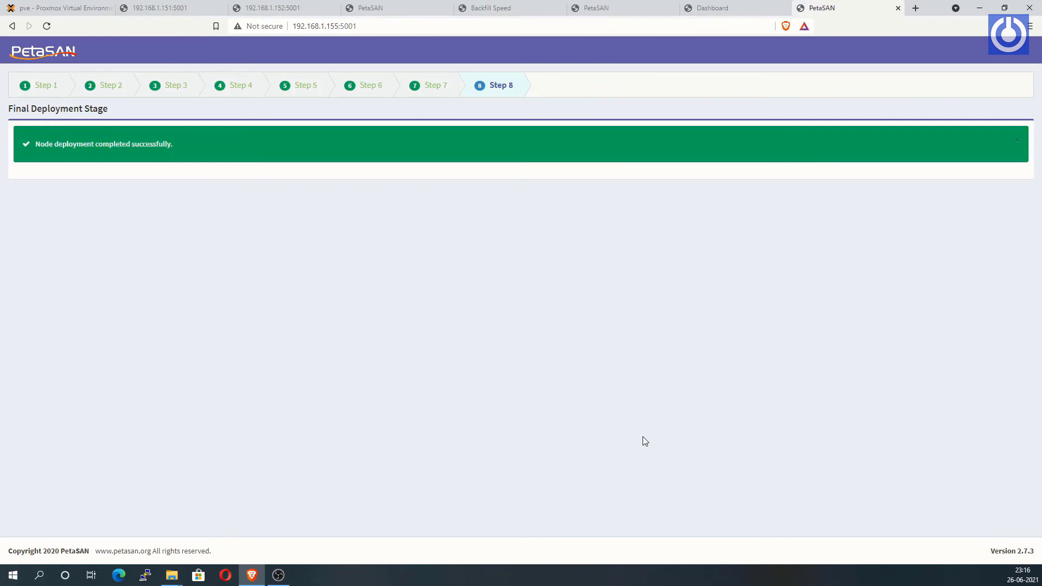
Check the cluster dashboard for the new OSD's usage and the total storage capacity.
left_click(492, 14)
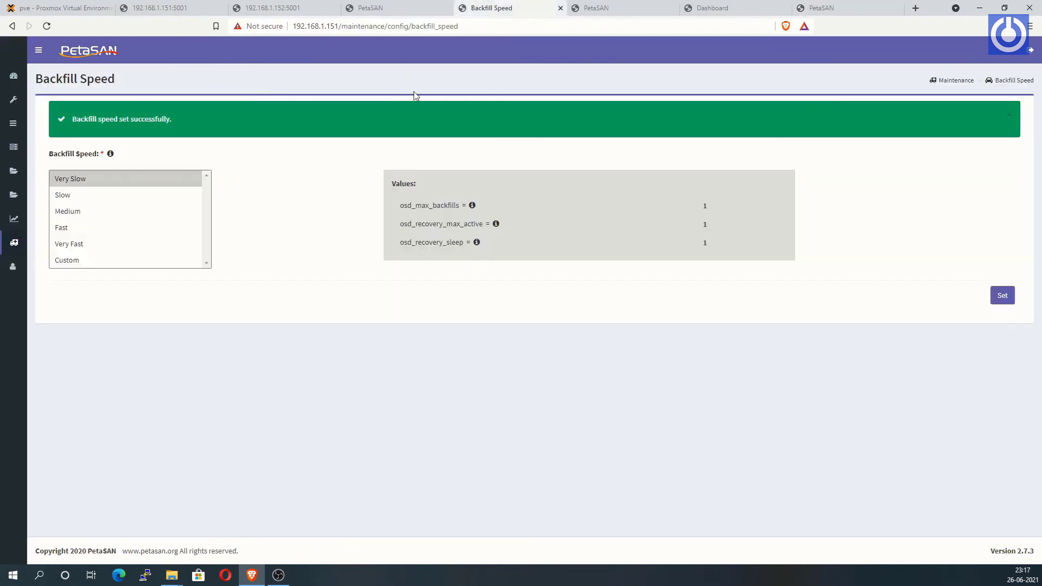
left_click(8, 76)
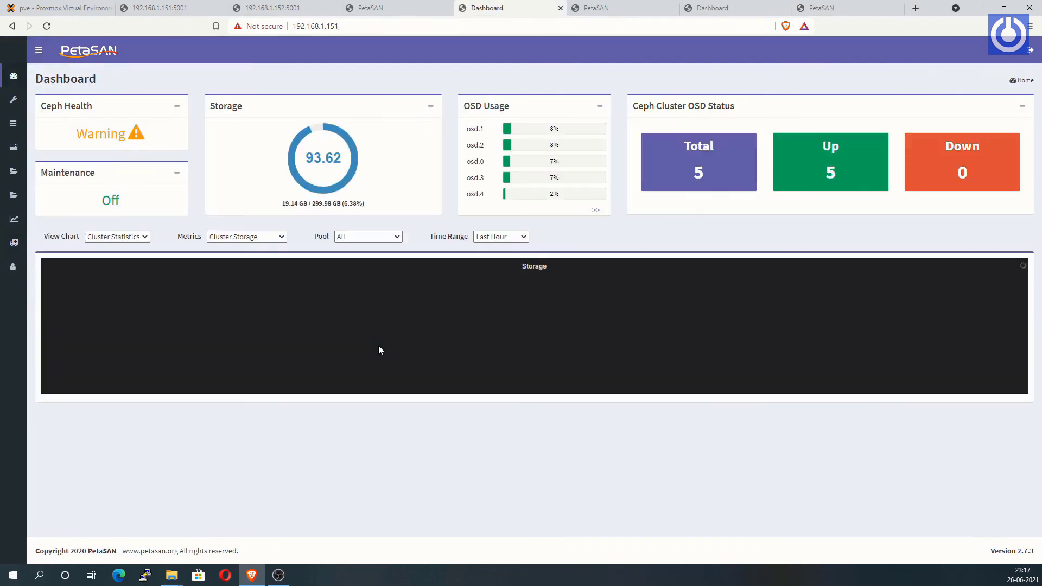
left_click_drag(484, 195, 472, 203)
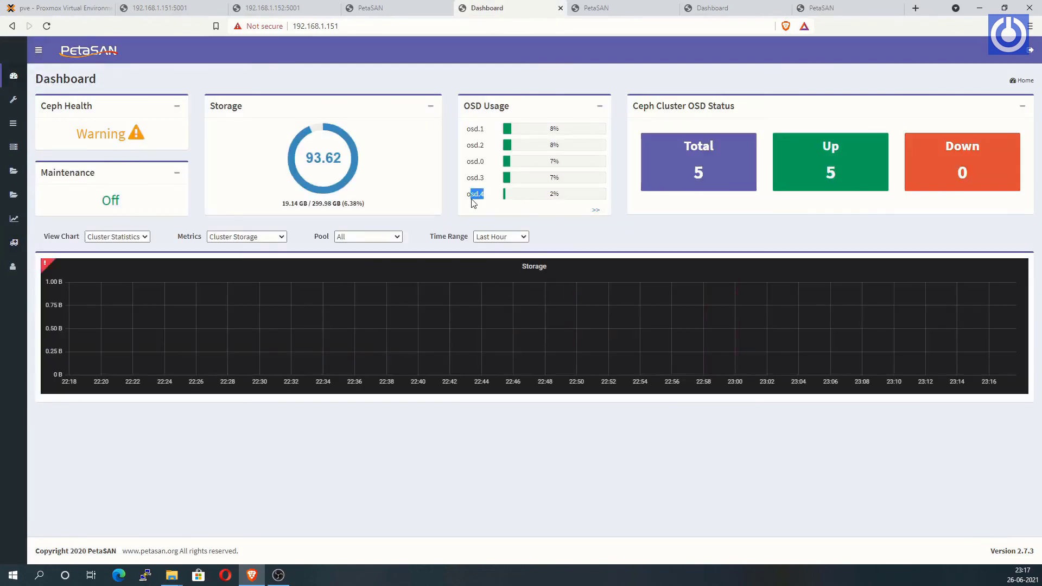
left_click_drag(367, 204, 277, 207)
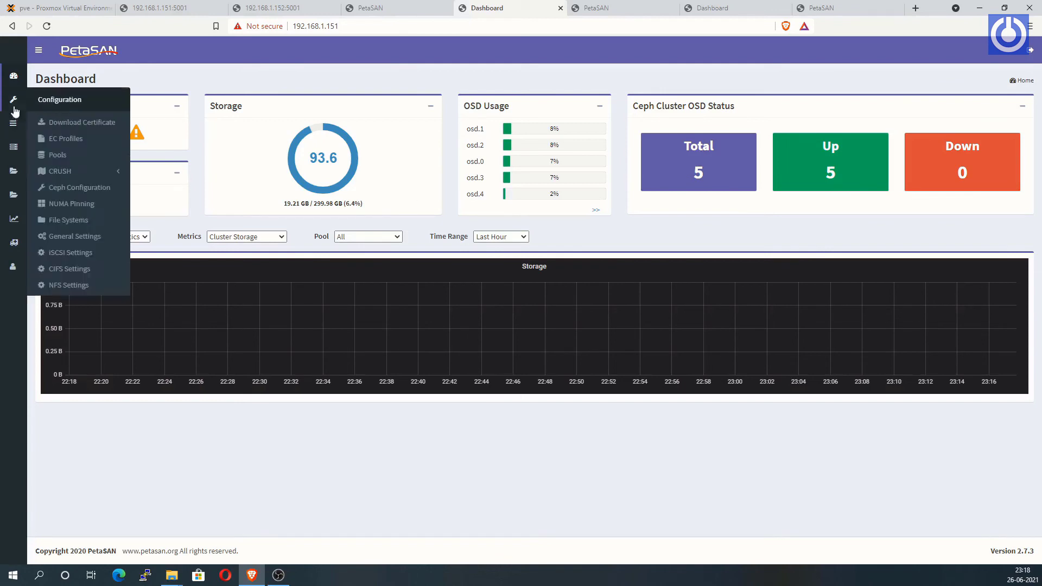
Examine the CIFS status of each node with its assigned IPs, and the list of CIFS shares.
left_click(39, 50)
left_click(98, 195)
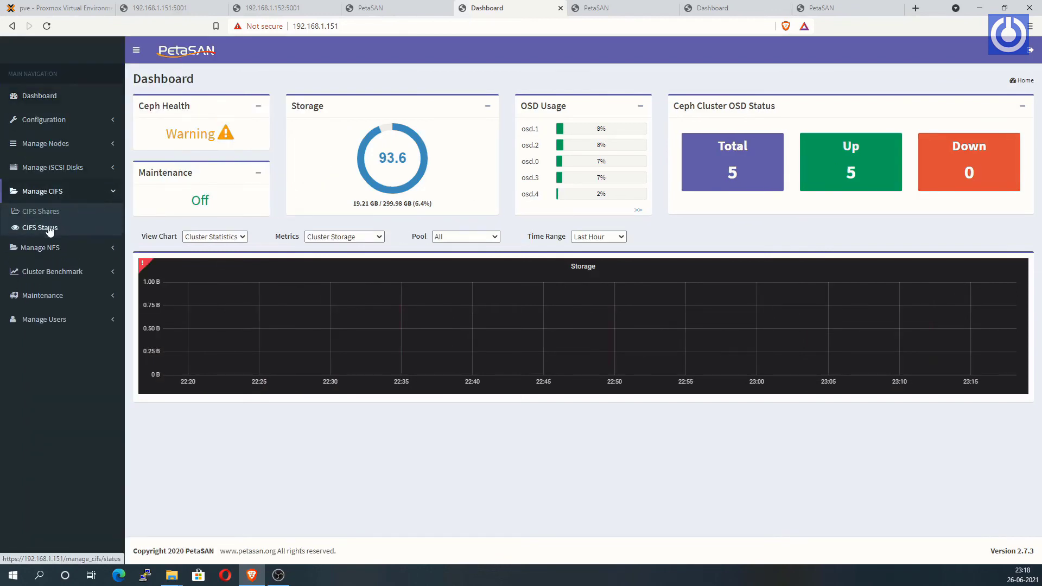
left_click(54, 230)
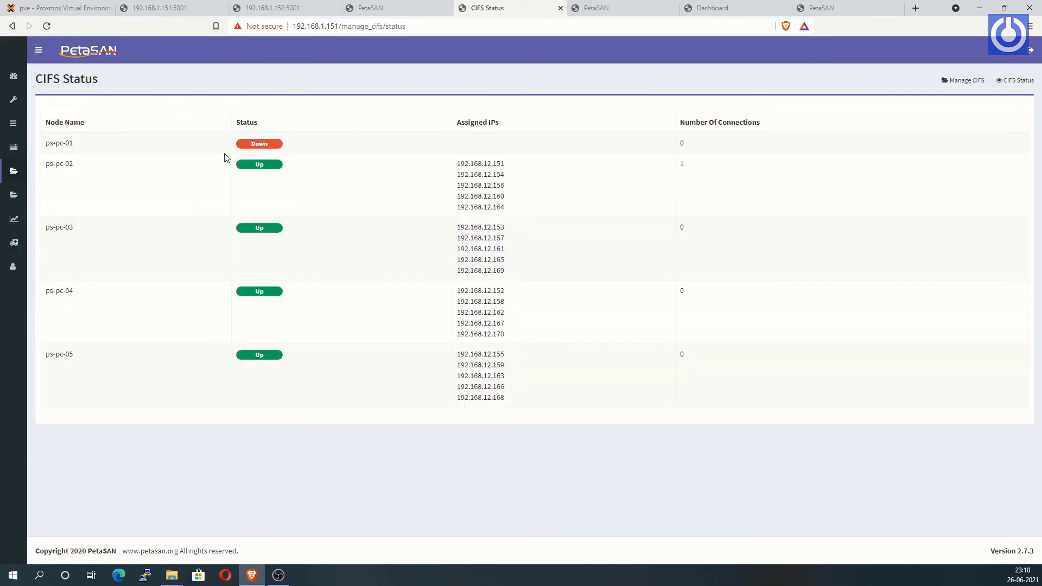
mouse_move(16, 172)
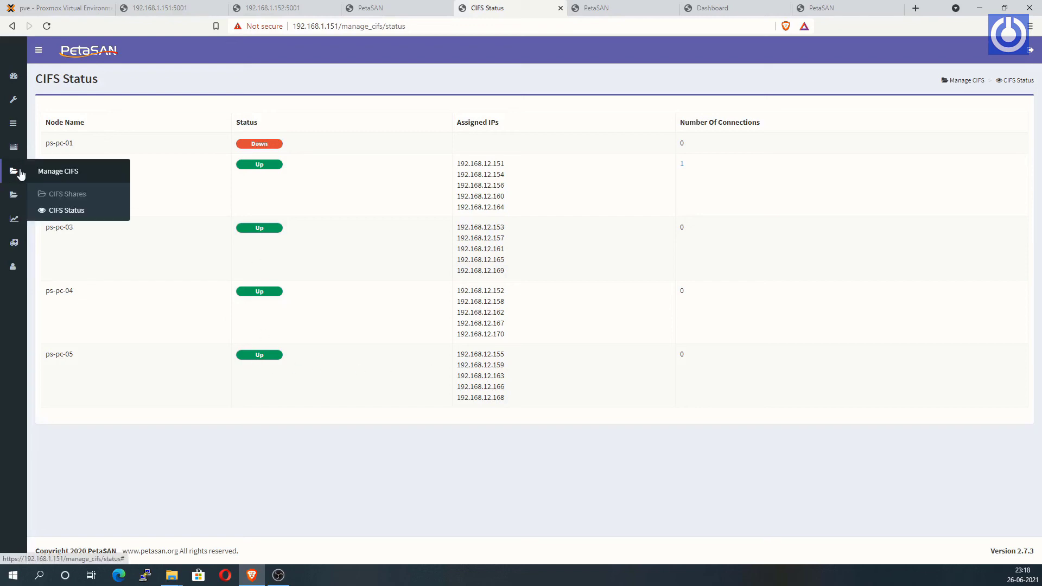
left_click(71, 200)
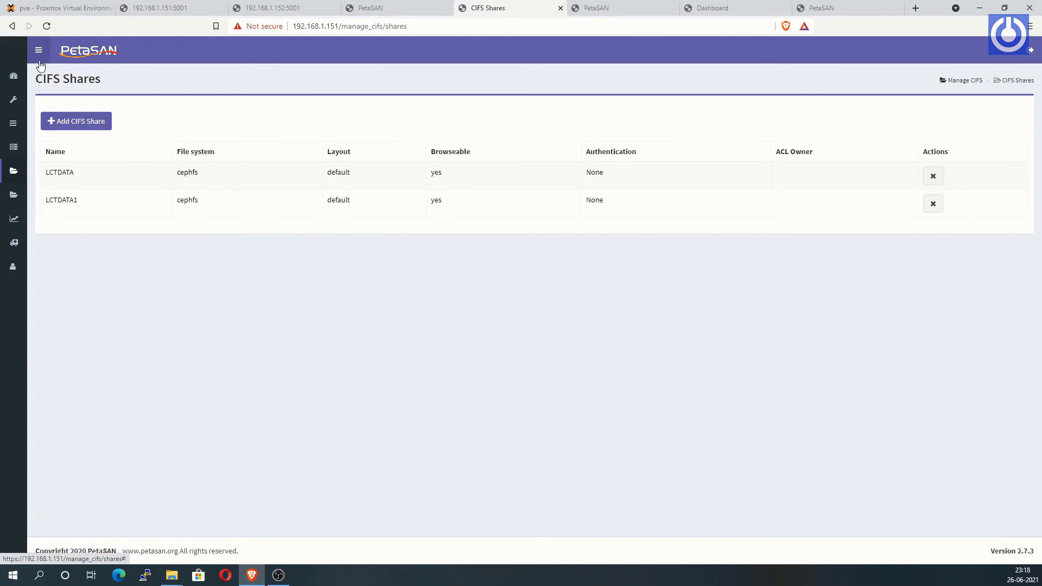
Extend the CIFS public IP range to end at 192.168.12.175 and save the CIFS settings.
left_click(40, 61)
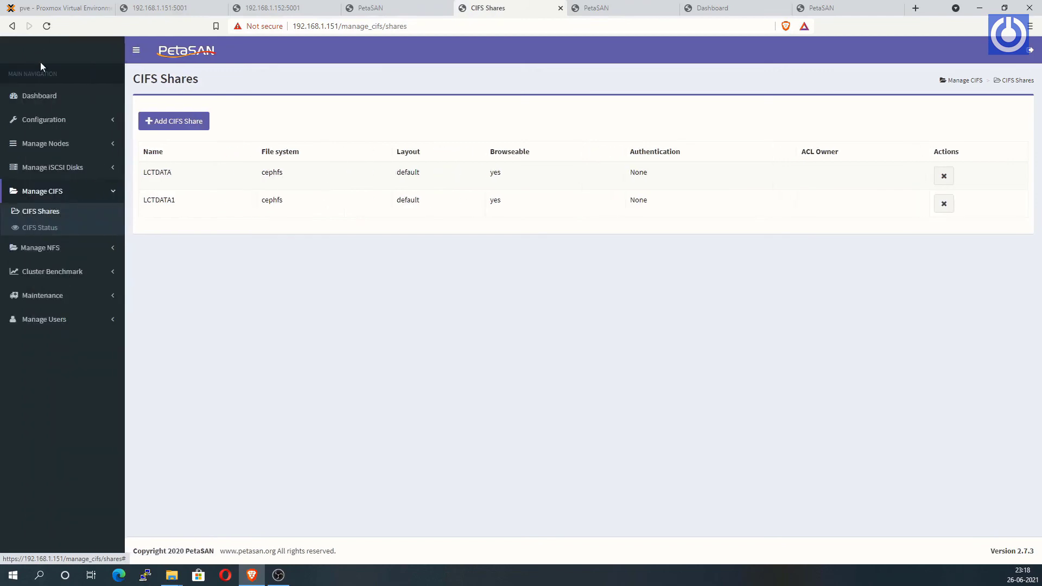
left_click(55, 118)
left_click(47, 290)
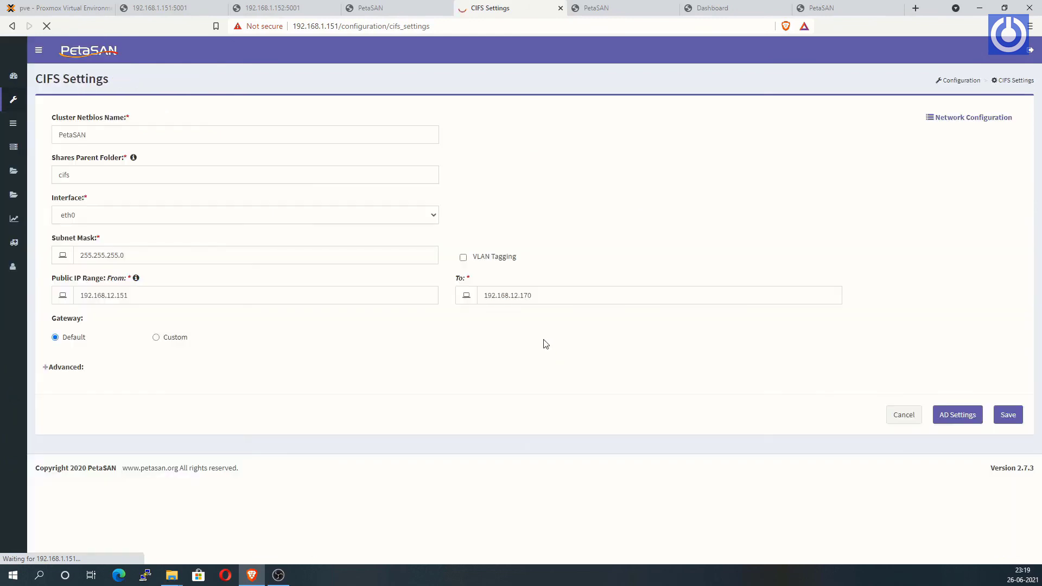
left_click(528, 296)
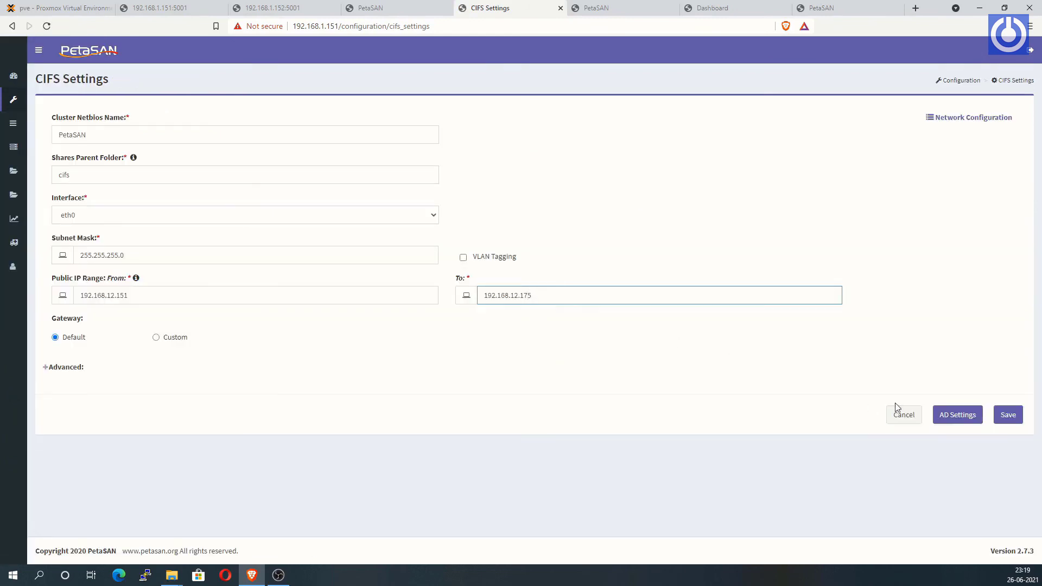
left_click(1008, 415)
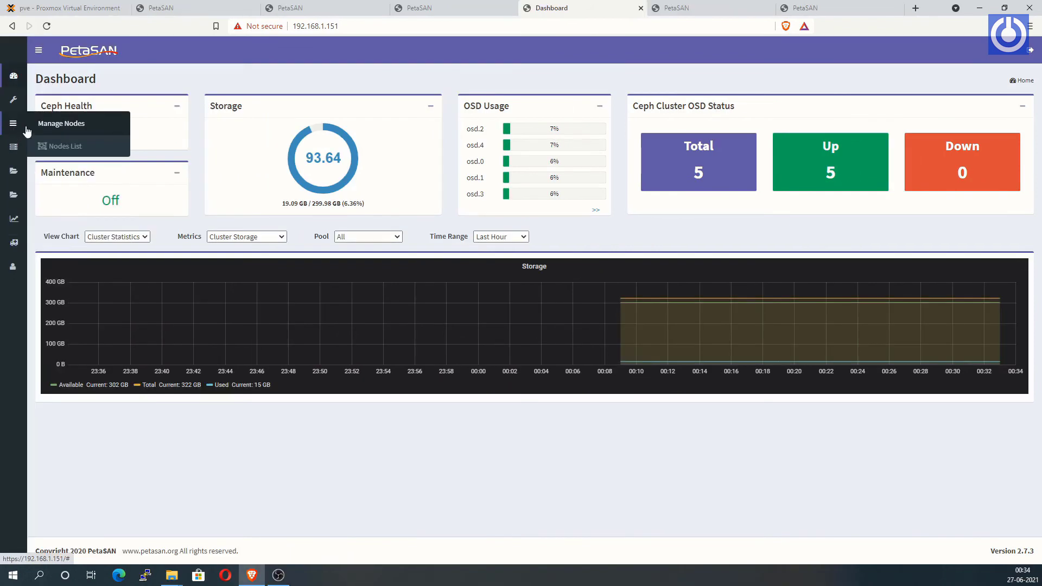
Review the nodes list, the CIFS IP assignments per node, the cluster dashboard and the CIFS shares.
left_click(59, 146)
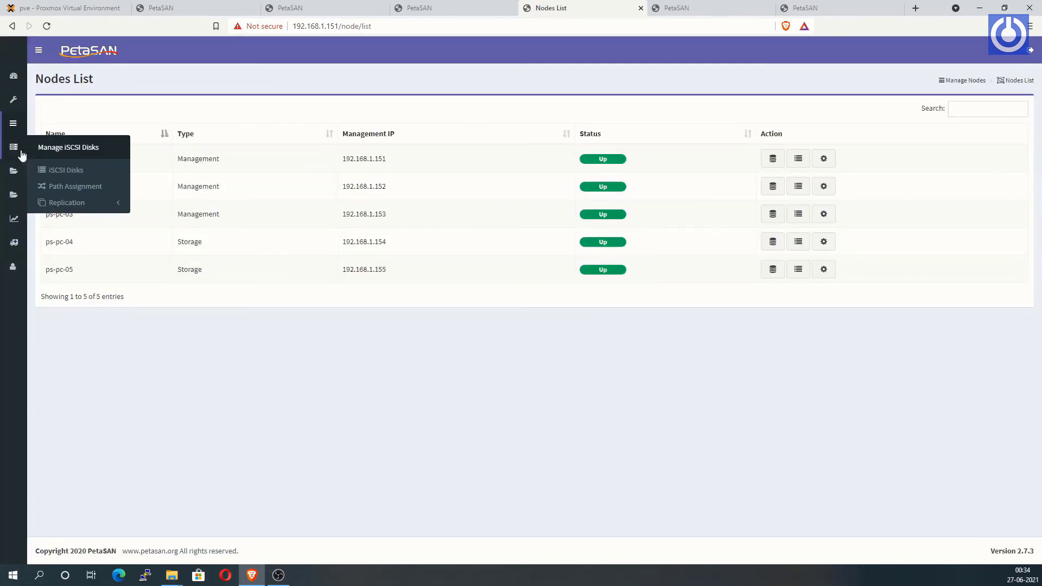
mouse_move(15, 122)
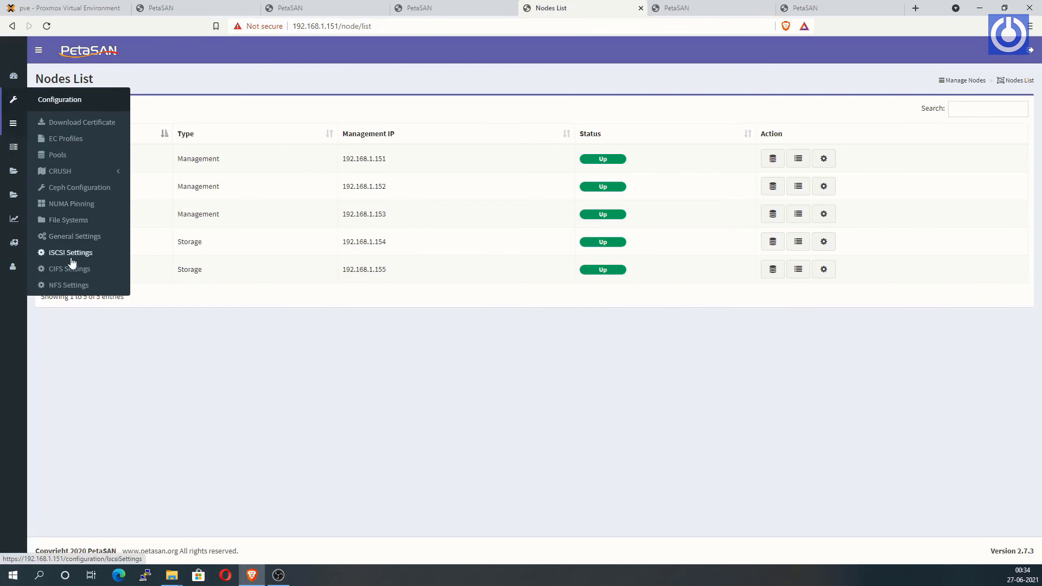
left_click(108, 255)
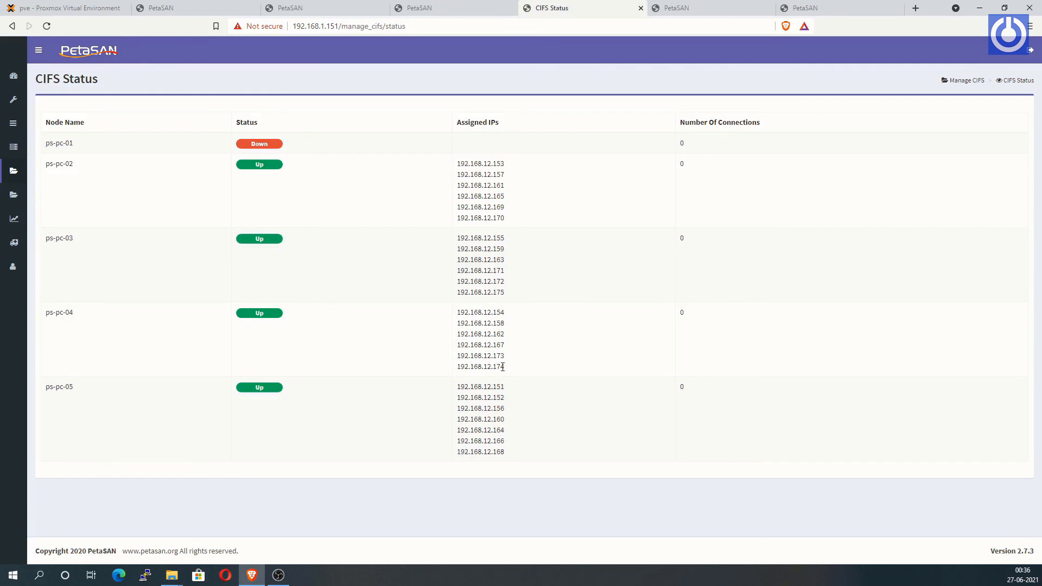
left_click(14, 76)
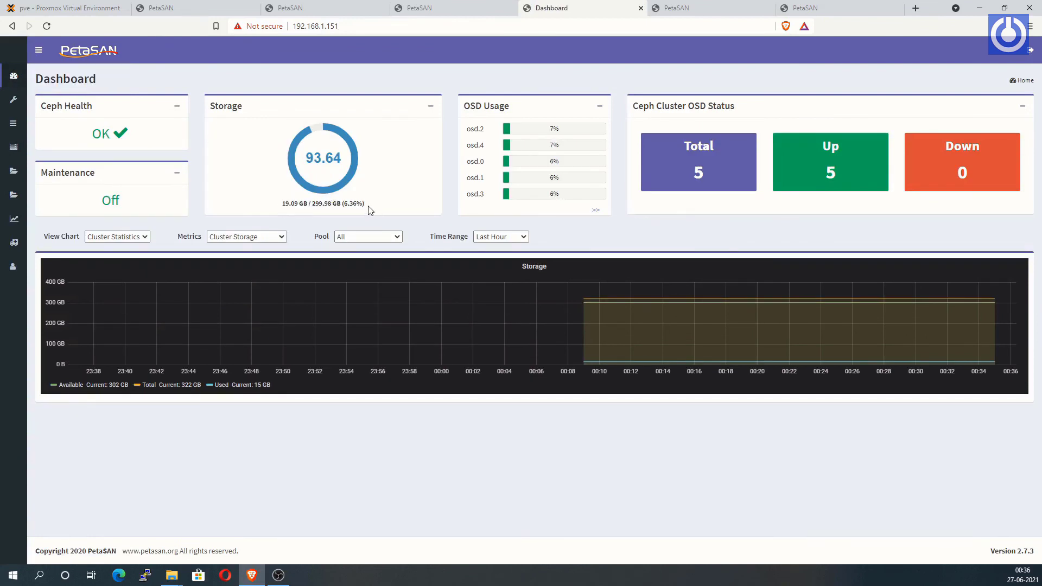
left_click(39, 50)
left_click(107, 194)
left_click(59, 211)
Inspect the type of each node in the nodes list, comparing the management and storage nodes.
left_click(36, 50)
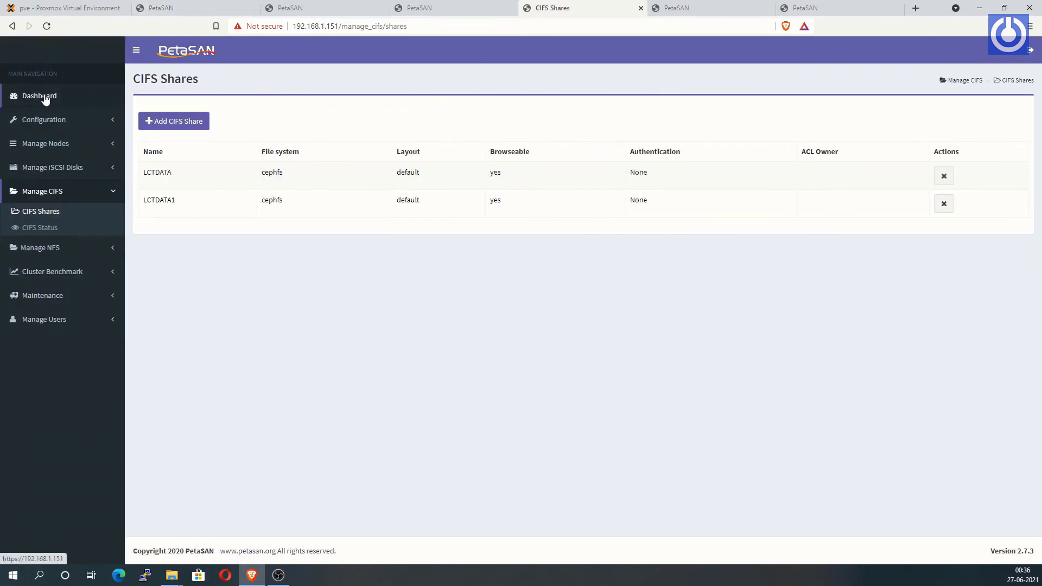
left_click(54, 143)
left_click(73, 163)
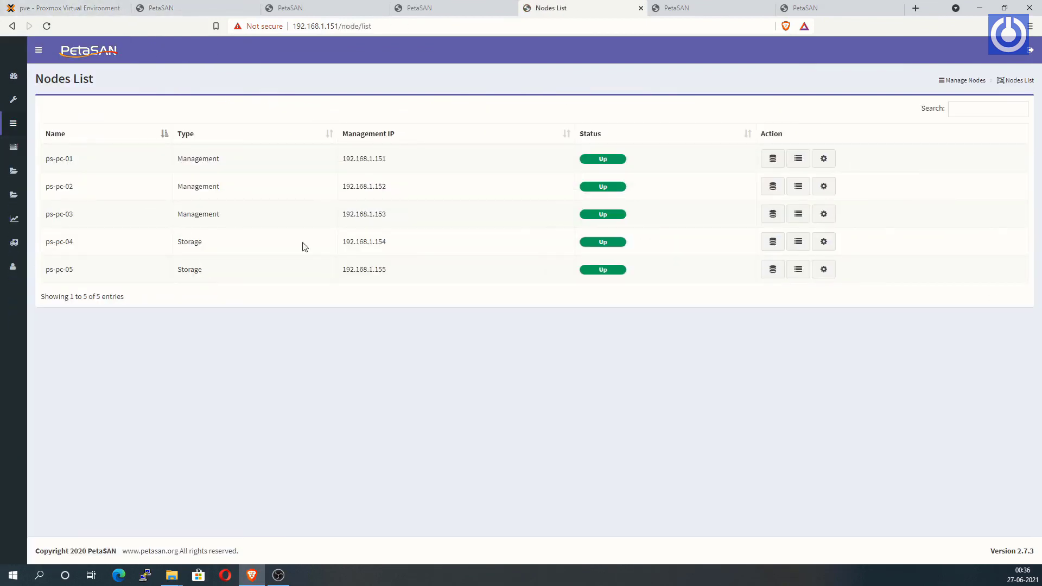
left_click(37, 49)
left_click_drag(287, 270, 276, 270)
double_click(301, 187)
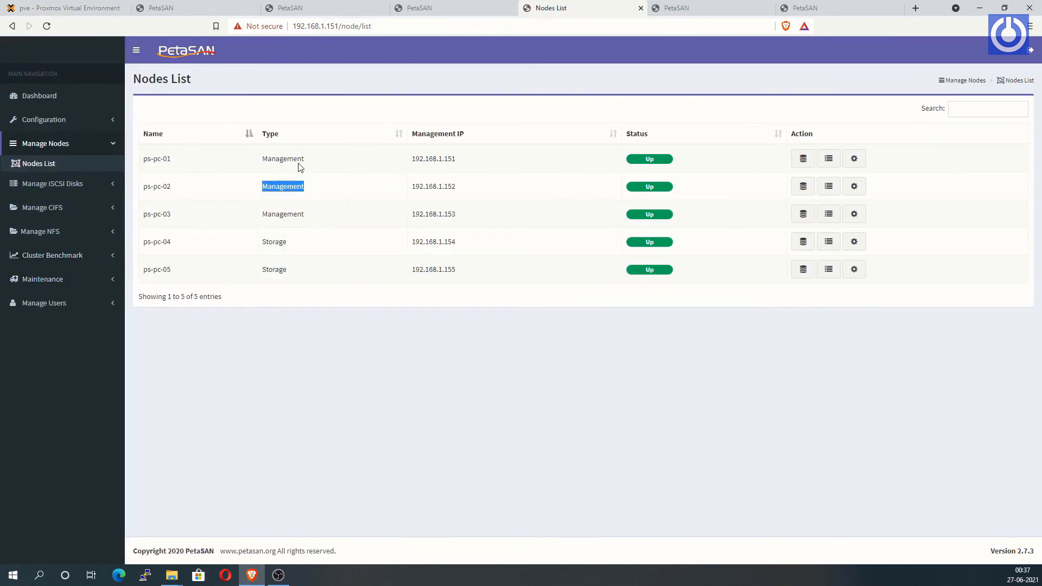
left_click(300, 164)
Look through the cluster's storage pools and the available EC profiles.
left_click(107, 120)
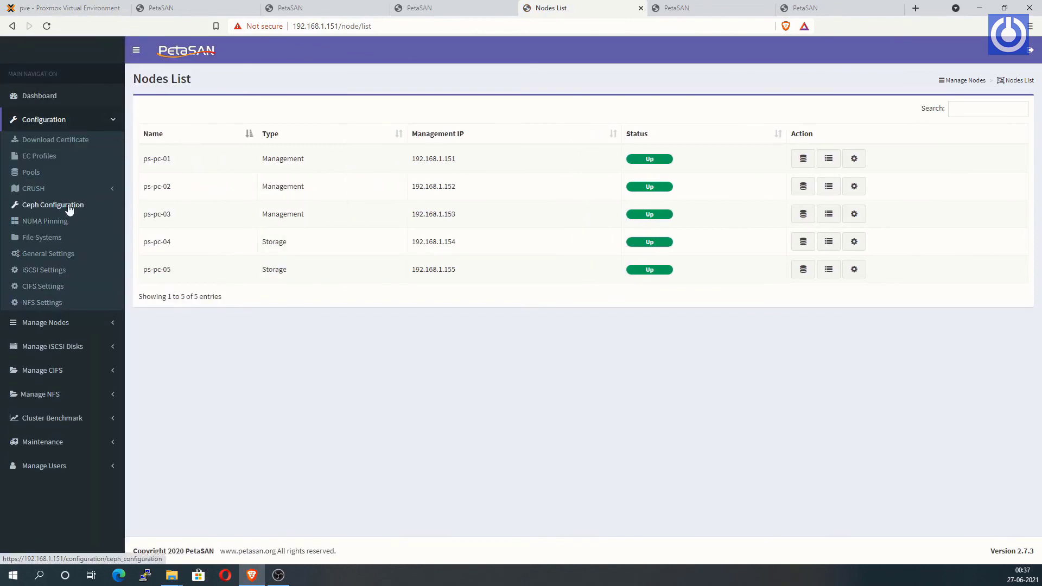
left_click(39, 174)
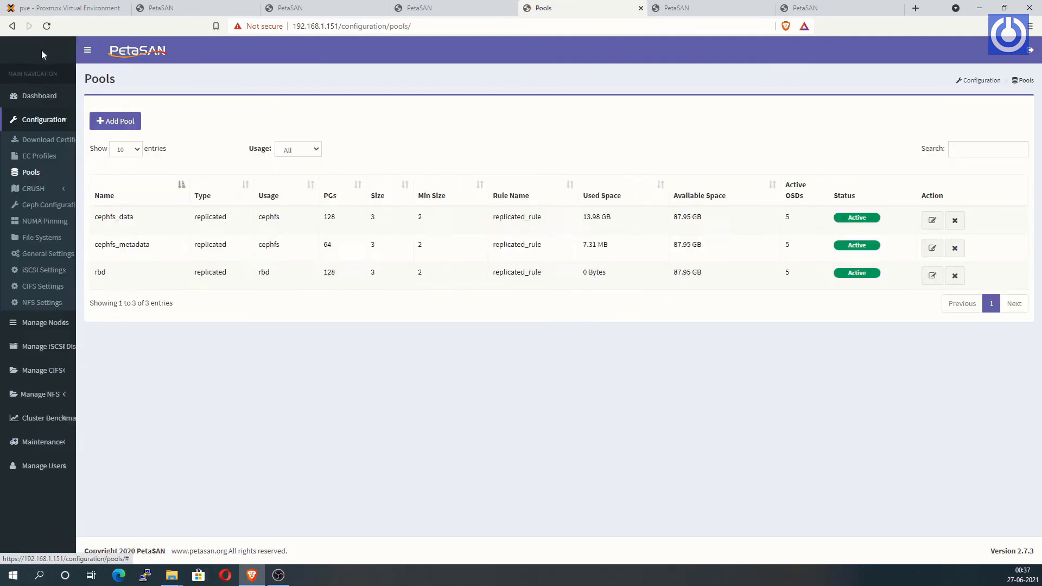
left_click(54, 288)
left_click(48, 157)
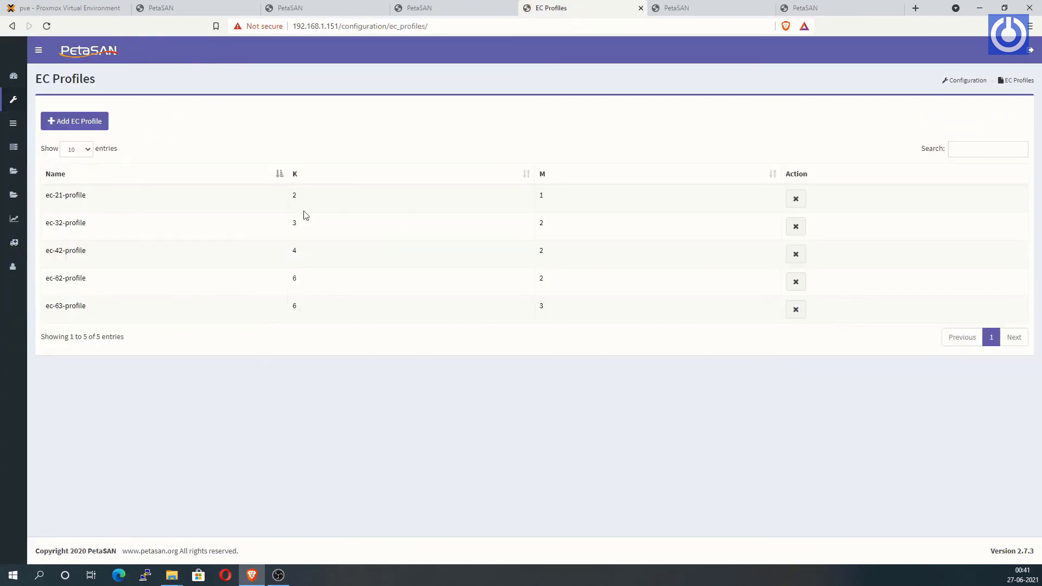
View the CRUSH buckets tree with the OSDs of each node, and the CRUSH rules.
left_click(107, 191)
left_click(97, 205)
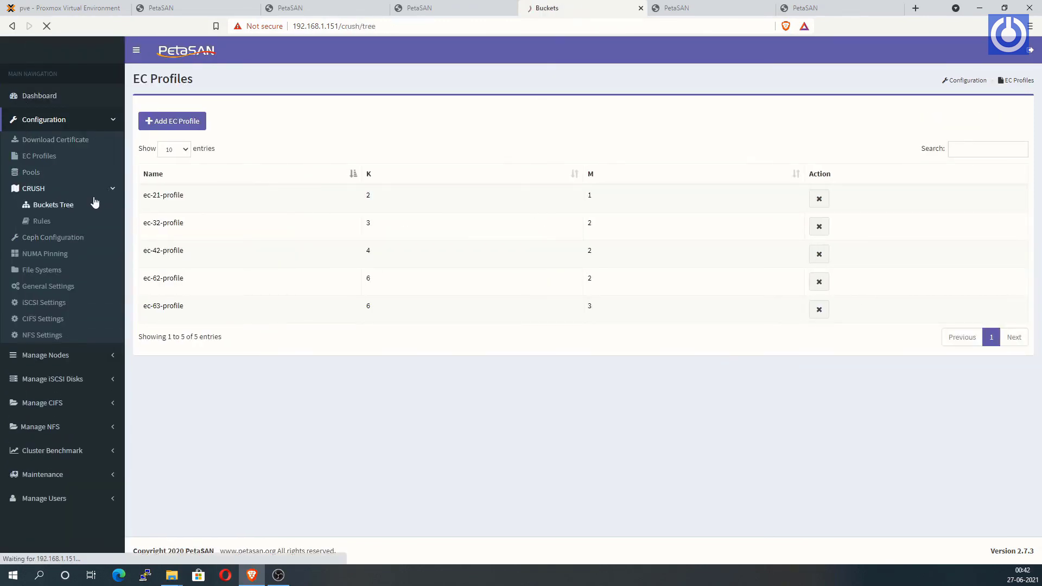
left_click(103, 121)
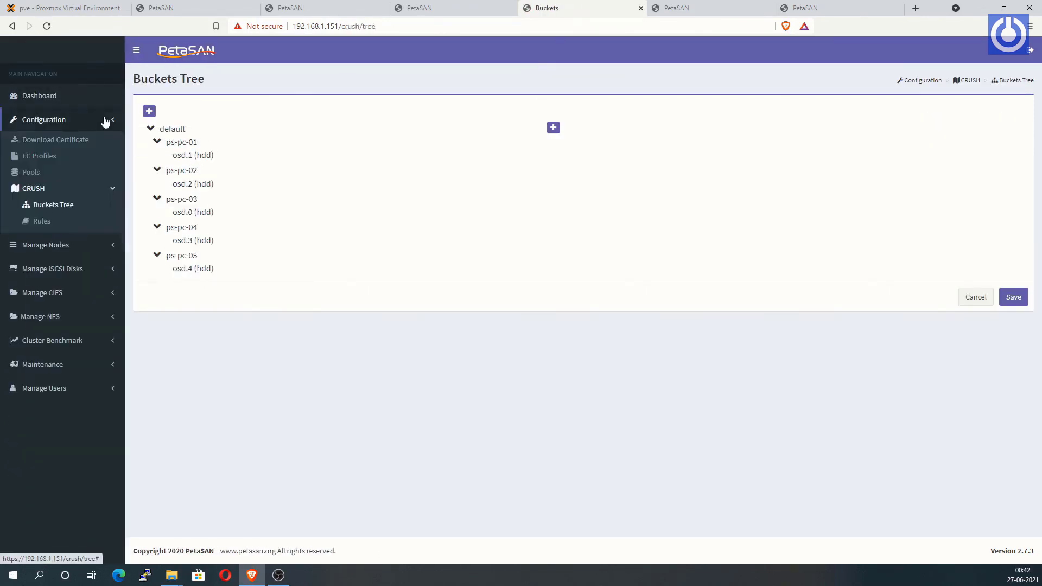
left_click(56, 226)
Look through the full list of Ceph configuration values.
left_click(113, 127)
left_click(60, 203)
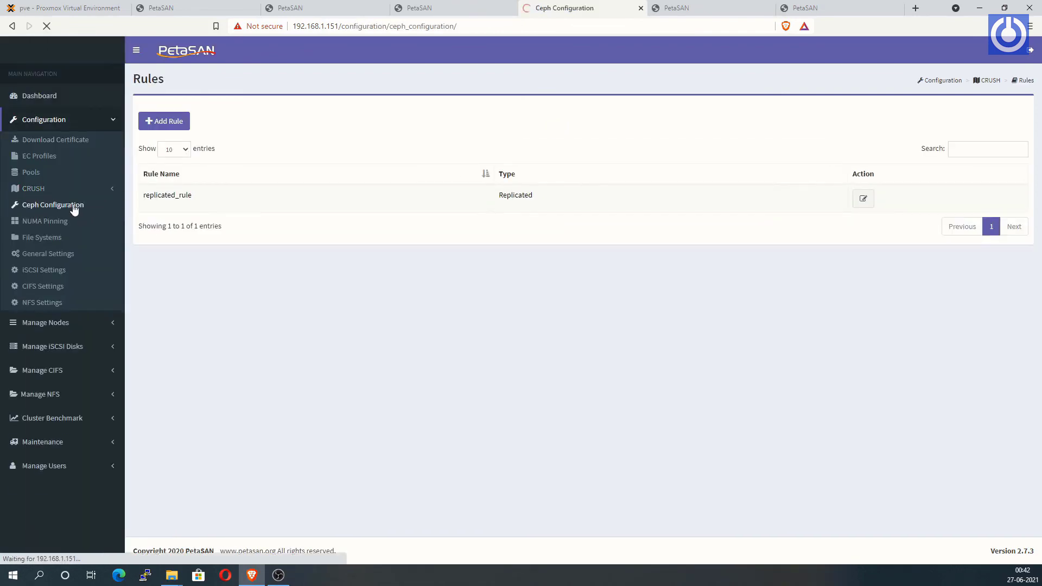
scroll(1038, 351, "down", 20)
scroll(1038, 350, "up", 20)
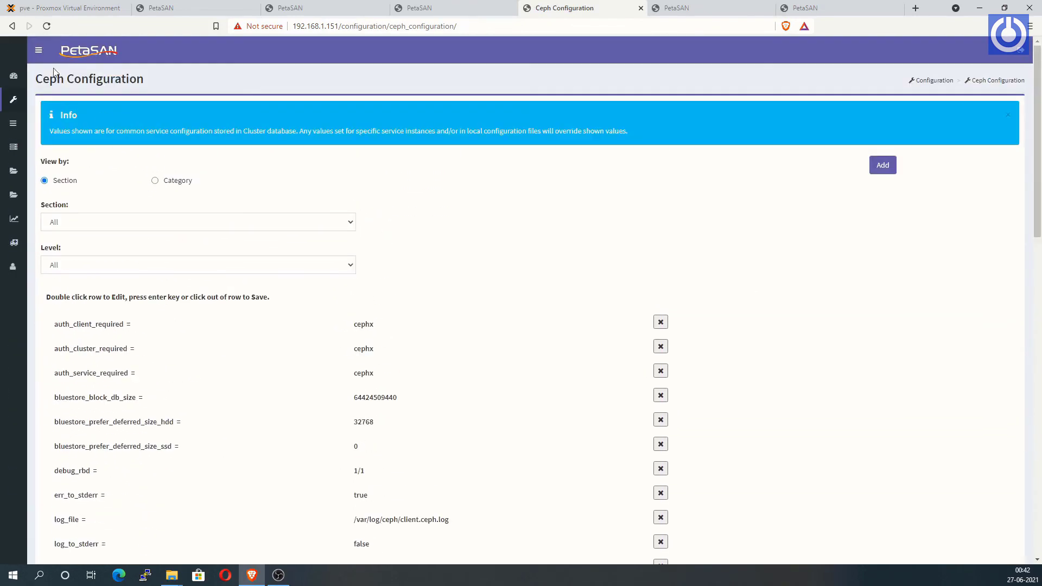
Examine the NUMA pinning of the OSDs on the cluster nodes.
left_click(57, 224)
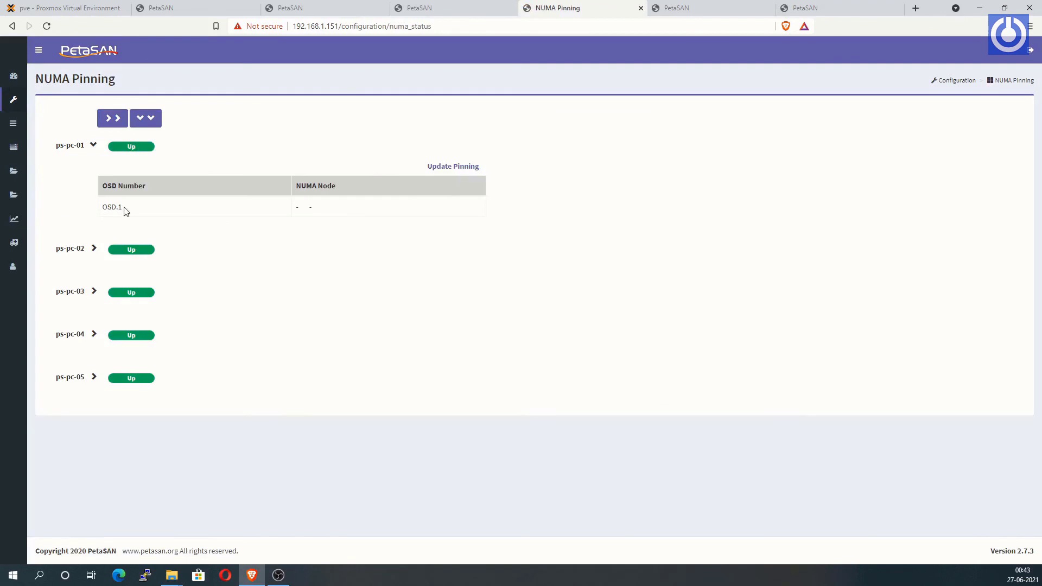
left_click(139, 119)
left_click(140, 119)
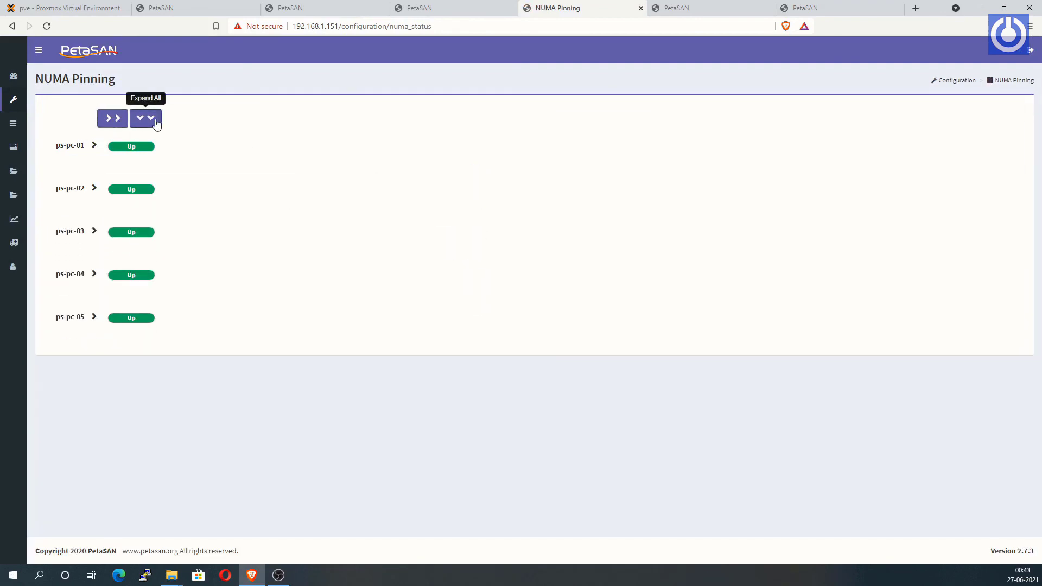
Look through the cluster's CephFS file systems, general settings and CIFS settings.
left_click(52, 239)
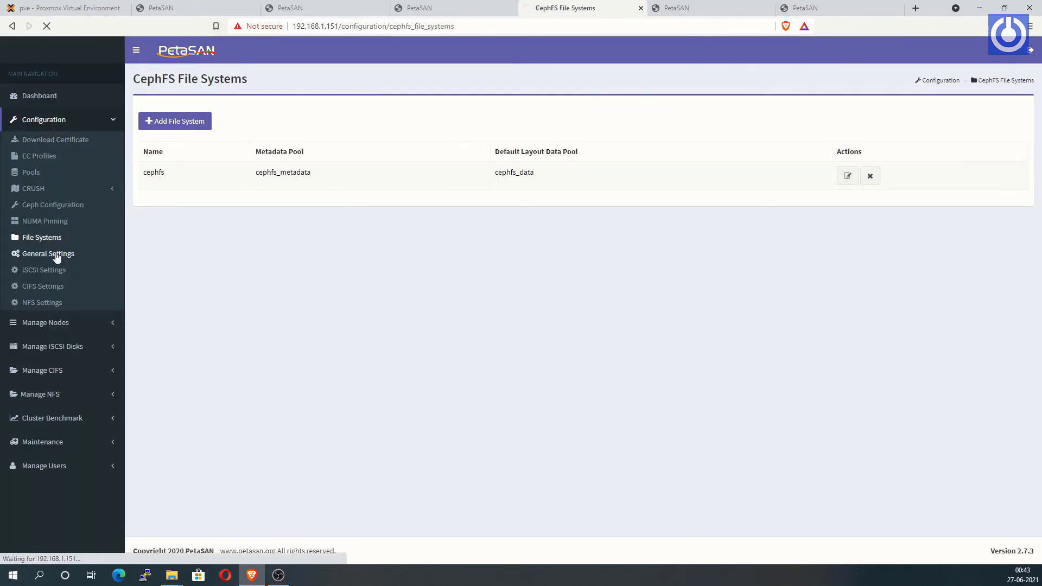
left_click(27, 258)
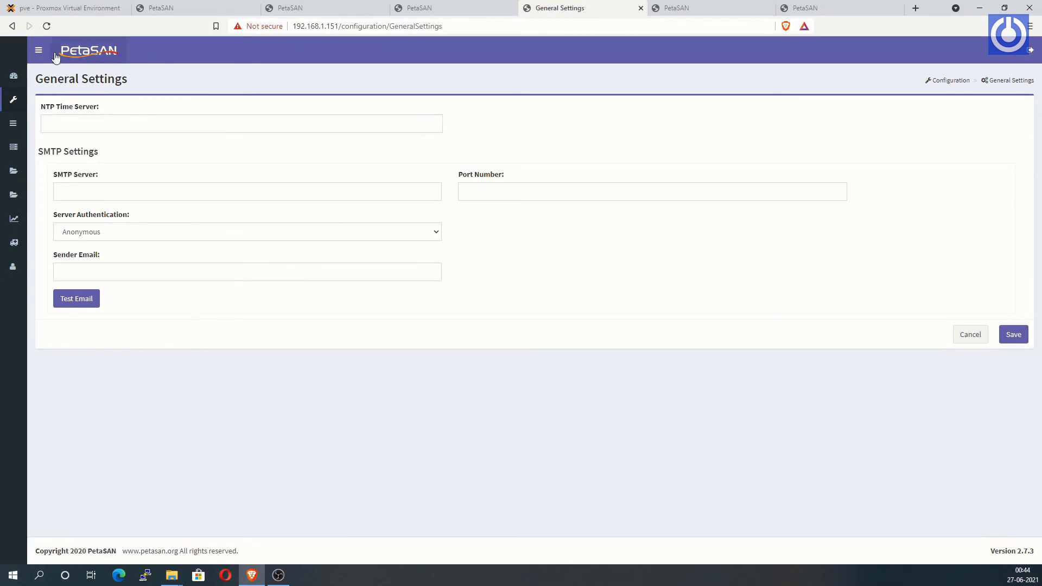
left_click(52, 289)
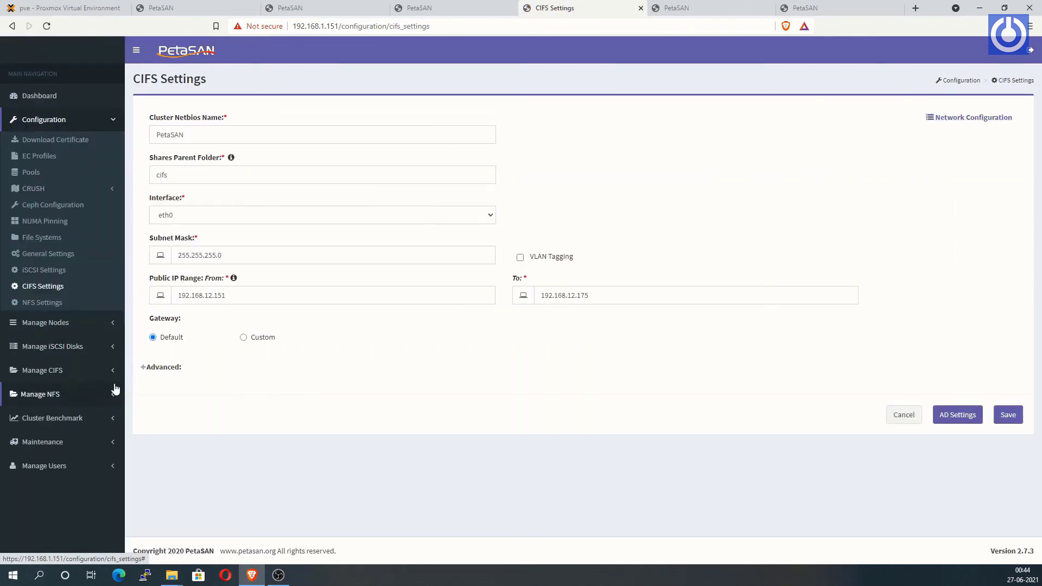
Create a browseable CIFS share named LCTDATA2 on the cephfs file system with the default layout and no authentication.
left_click(47, 142)
left_click(47, 163)
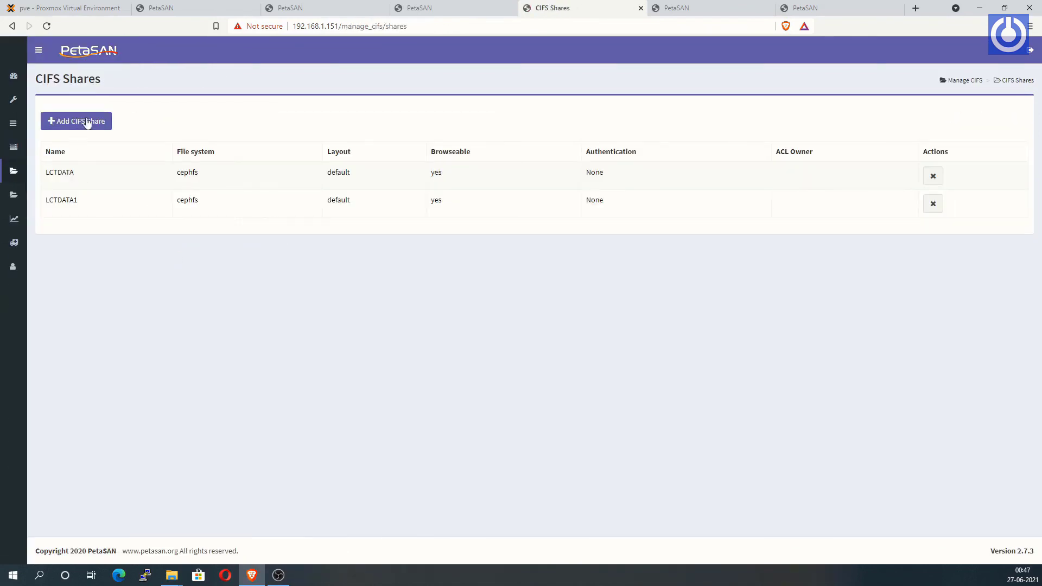
left_click(87, 122)
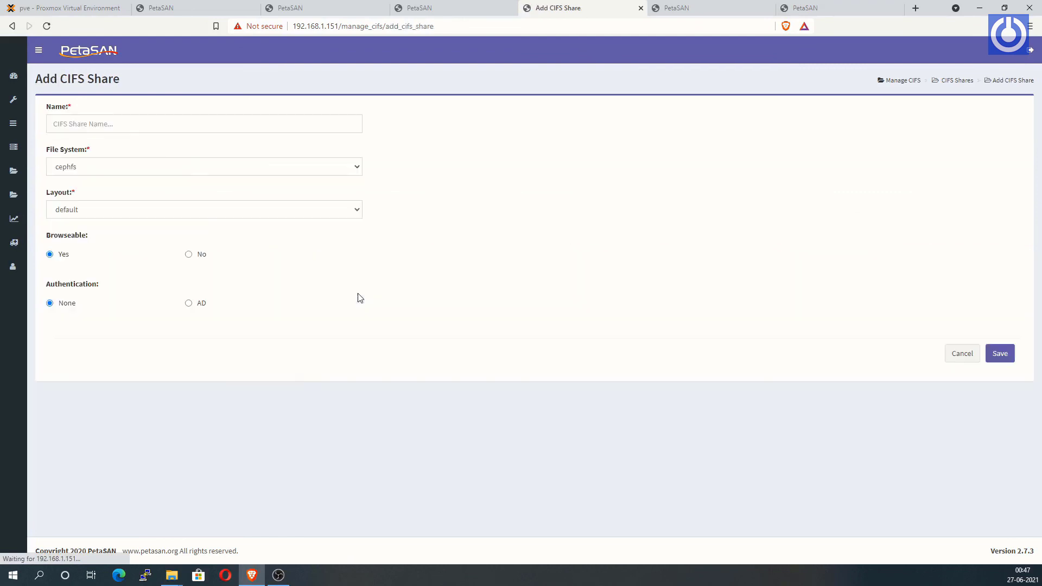
left_click(152, 124)
type("LCTDATA2")
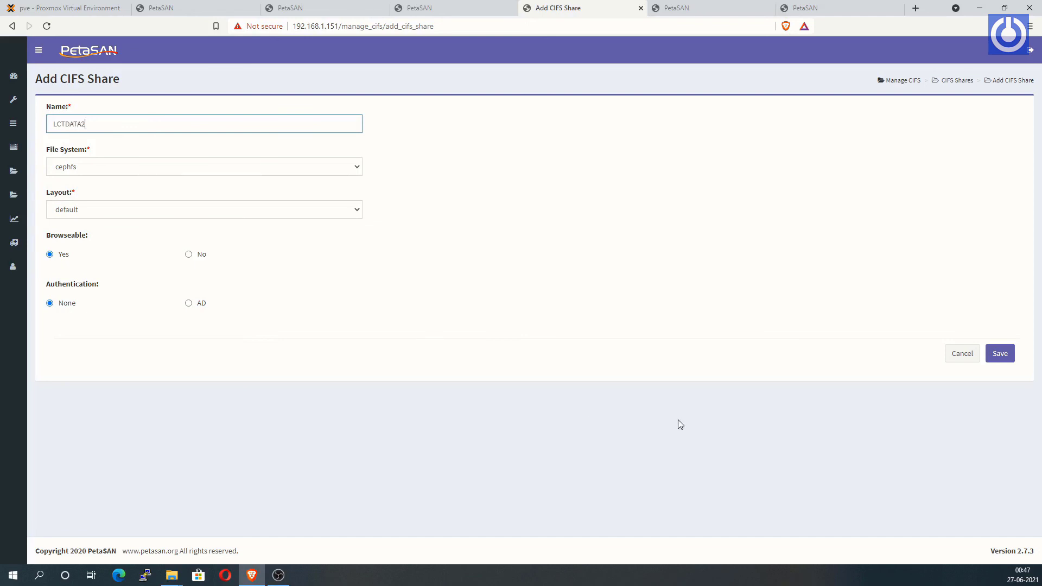
left_click(1000, 354)
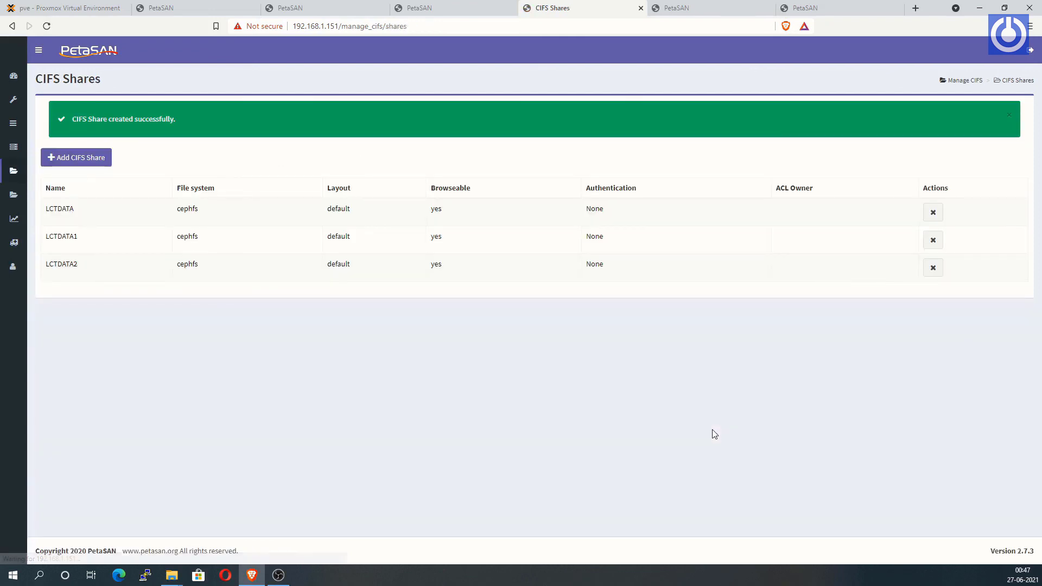
Switch to File Explorer, close the Pendrive window and open the network location \\PetaSAN from the This PC window.
mouse_move(177, 579)
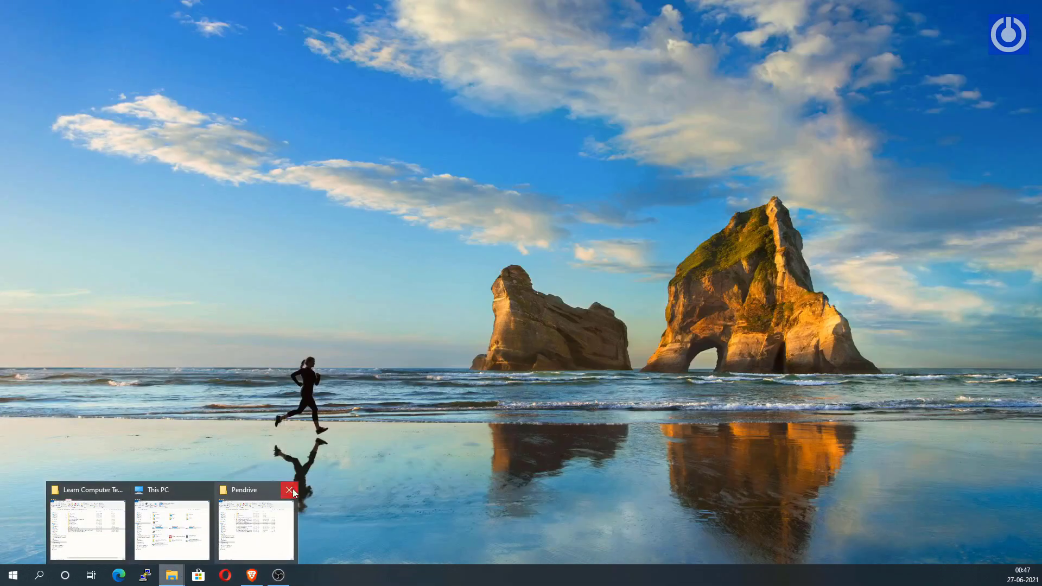
left_click(291, 489)
left_click(221, 499)
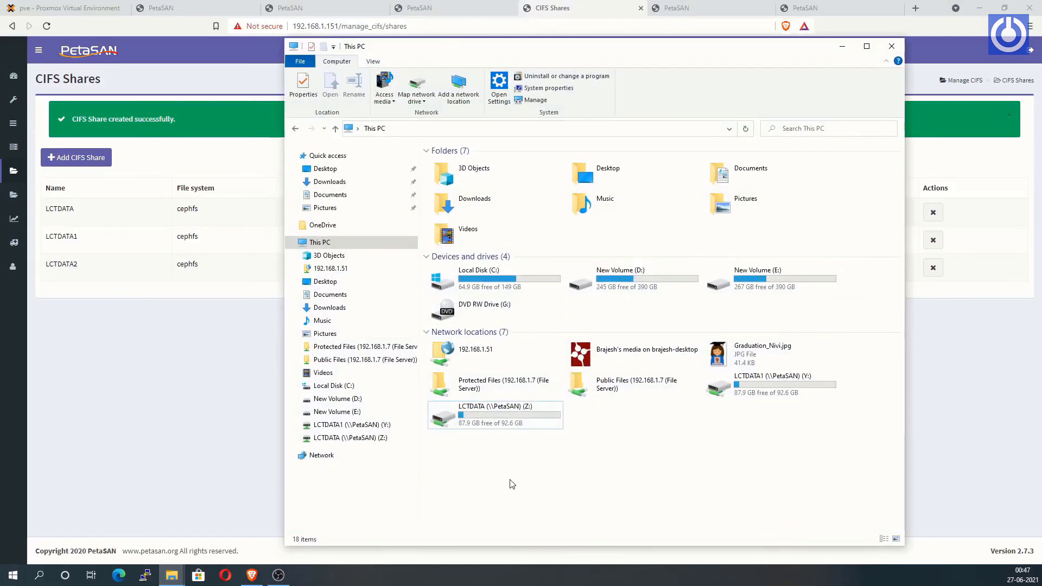
left_click(472, 129)
left_click_drag(471, 129, 351, 128)
type("\\\\")
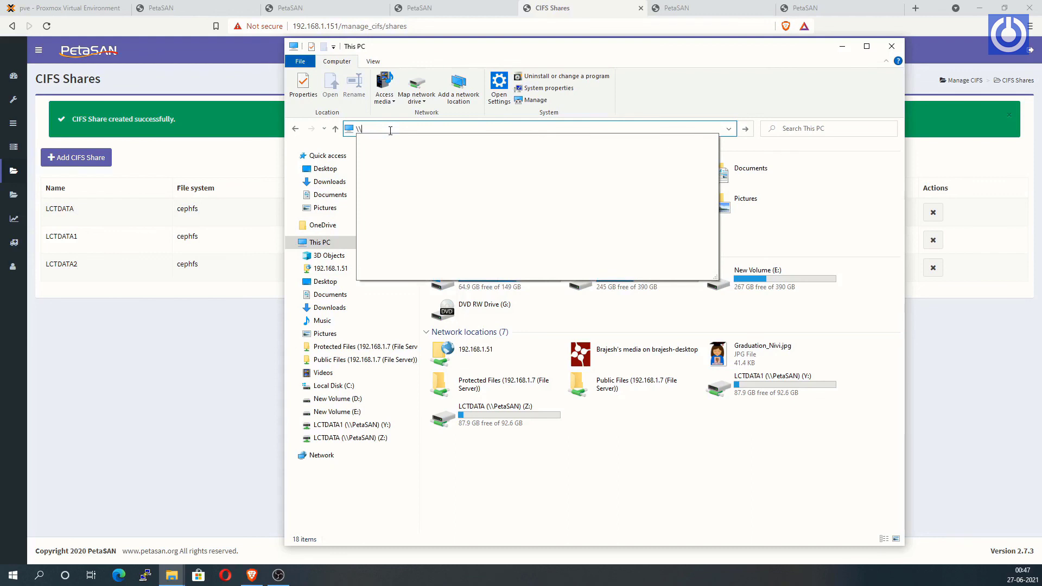
type("p")
key("Down")
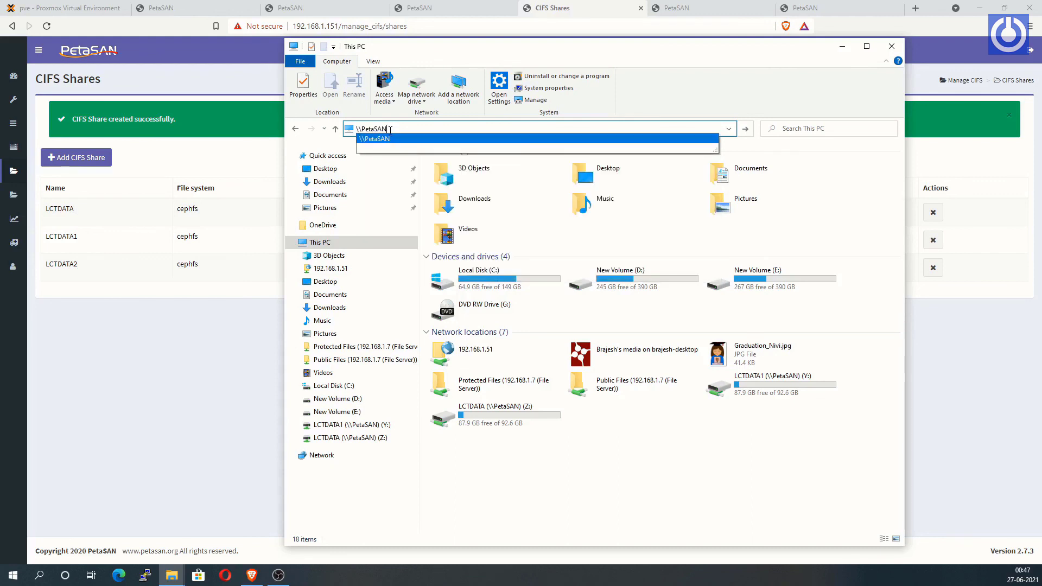
key("Return")
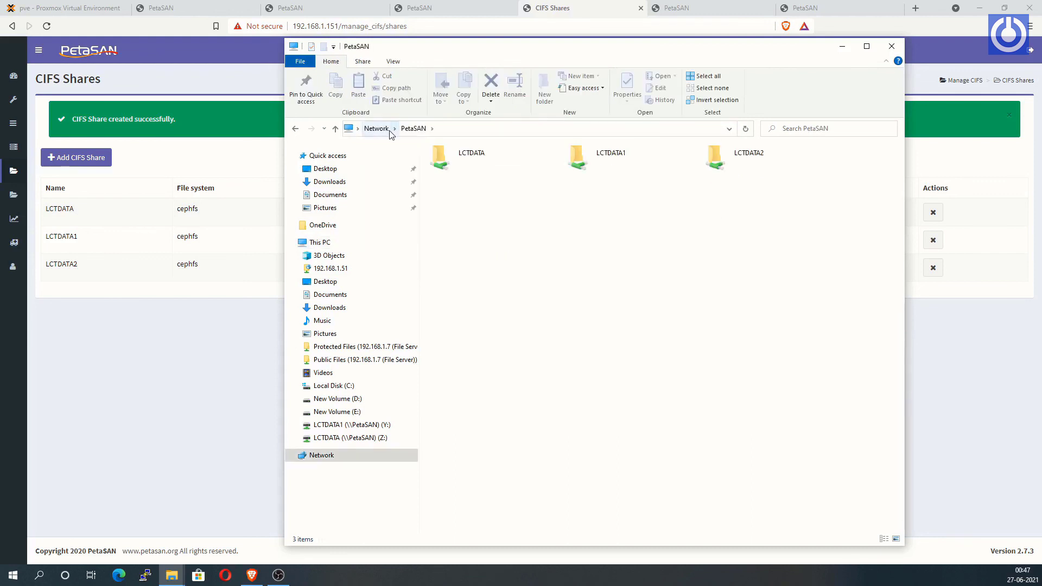
Map the LCTDATA2 share as network drive X: with reconnection at sign-in.
right_click(723, 172)
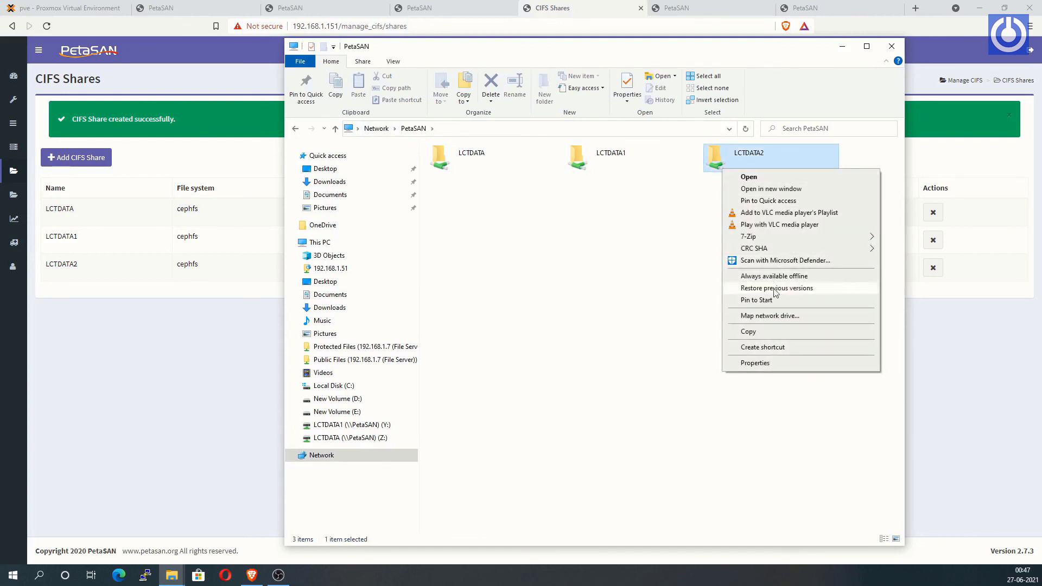
left_click(774, 320)
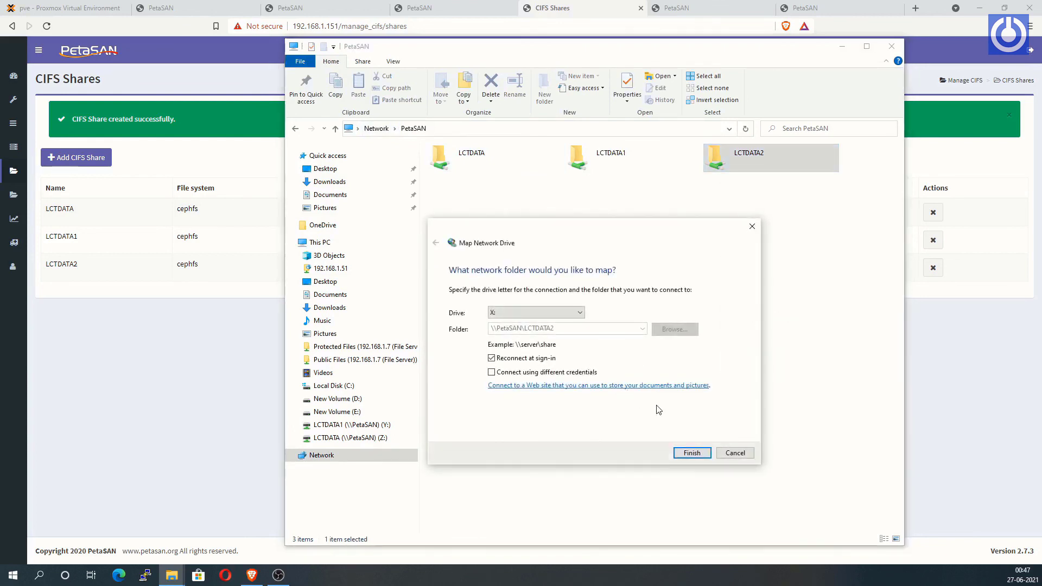
left_click(688, 449)
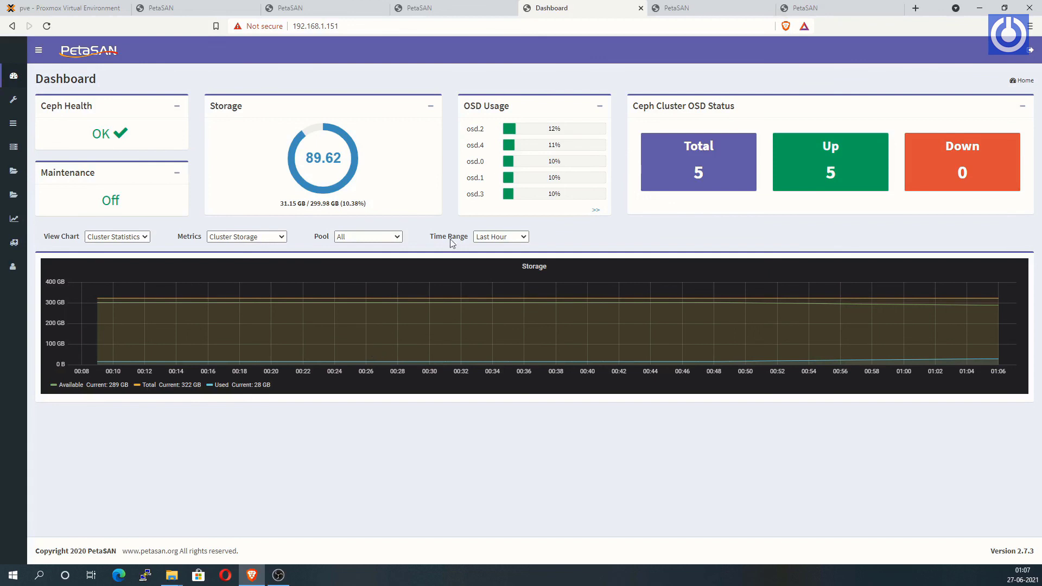
Switch back to the PetaSAN dashboard in the browser and examine the cluster's used and total storage.
left_click_drag(370, 206, 320, 204)
left_click(371, 349)
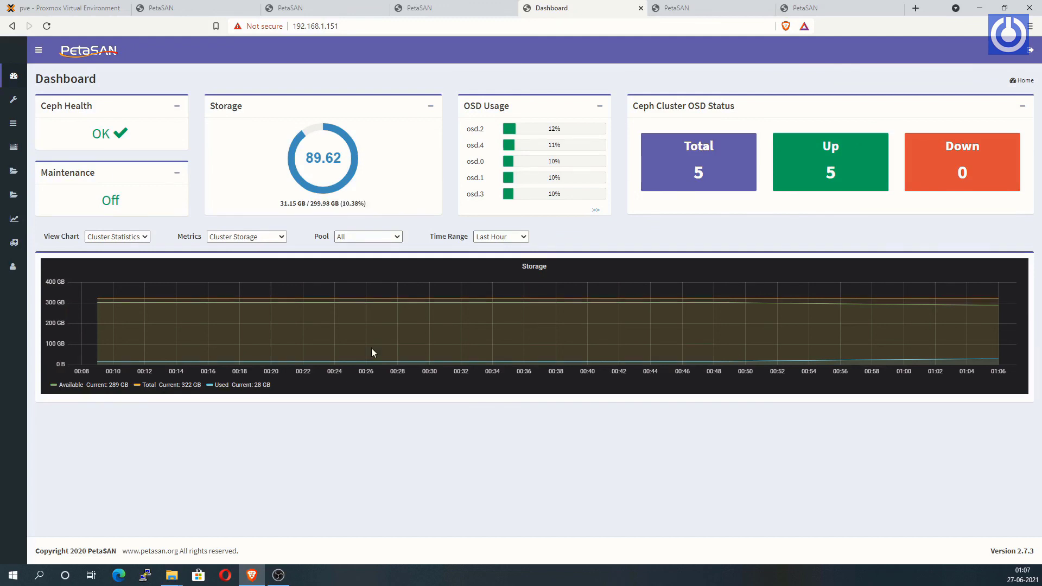